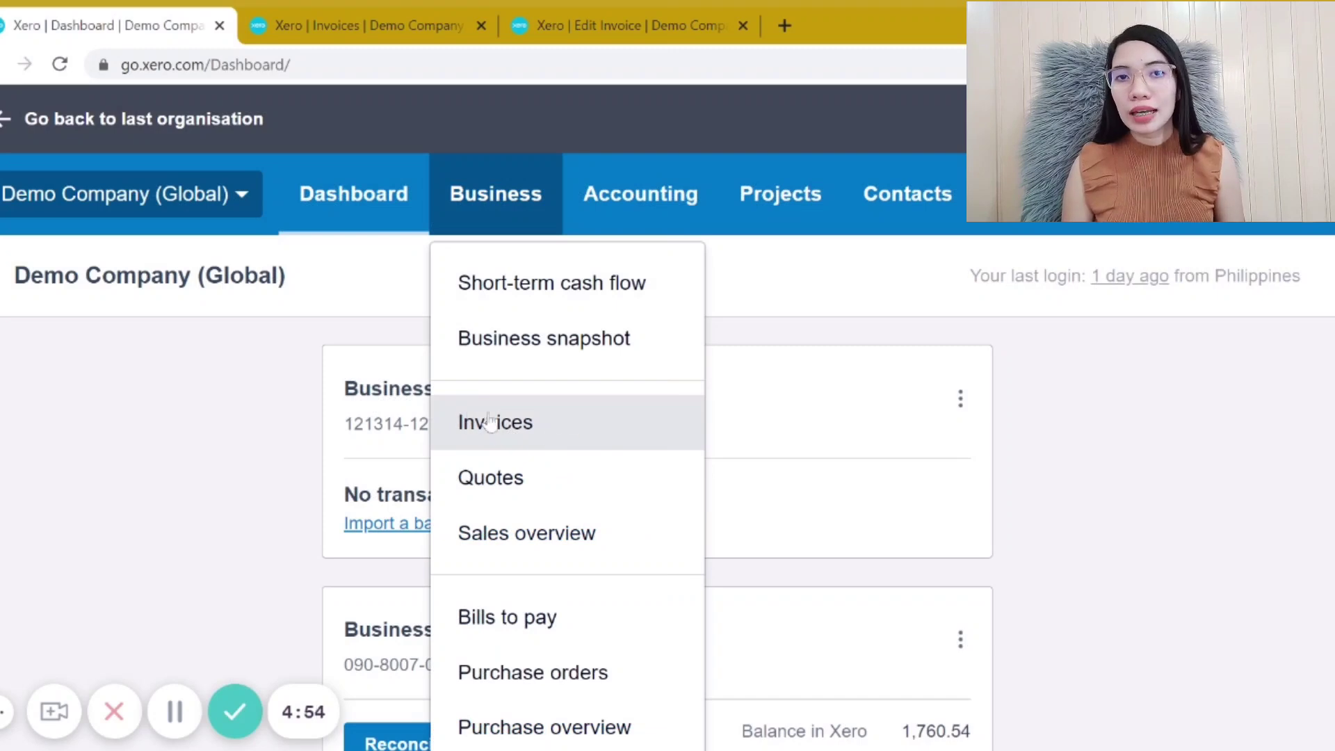
Open the invoices list and examine its status categories, dates, amounts due and entries down to the end of the first page
left_click(325, 8)
scroll(673, 417, "down", 2)
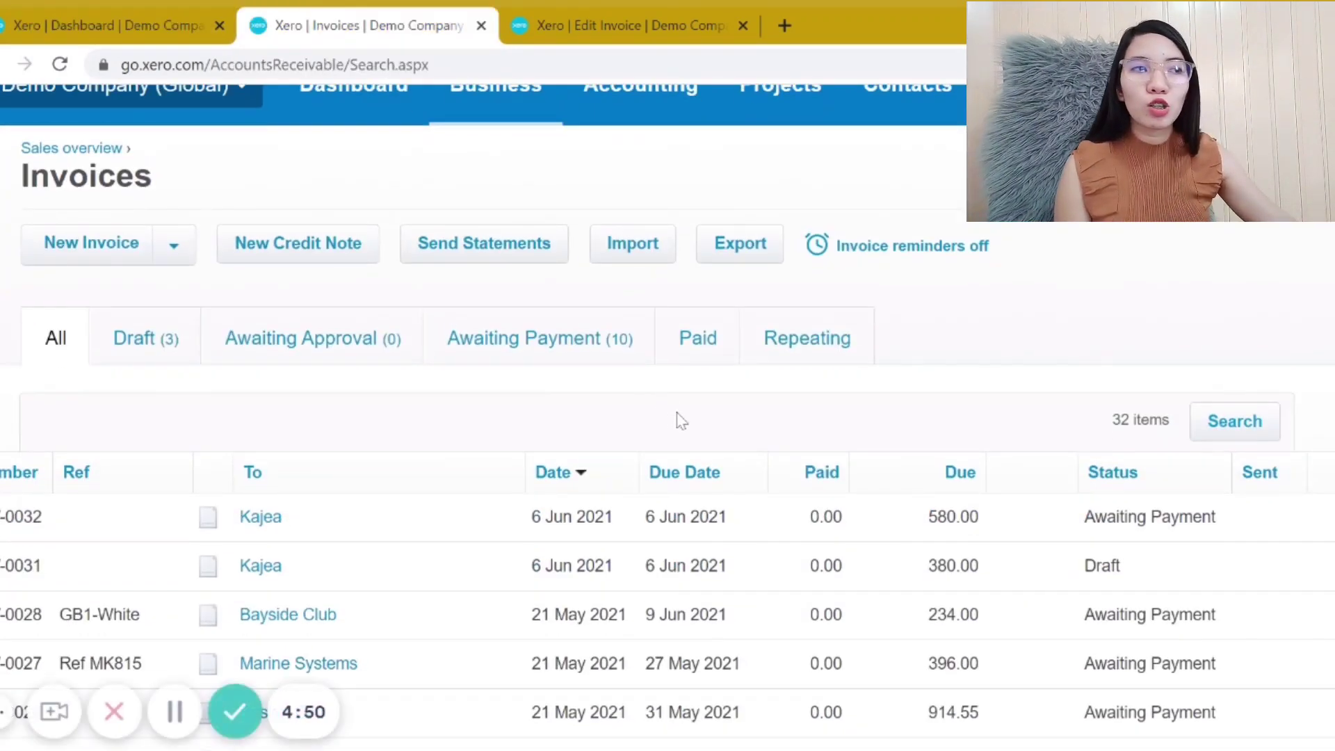
scroll(688, 428, "up", 2)
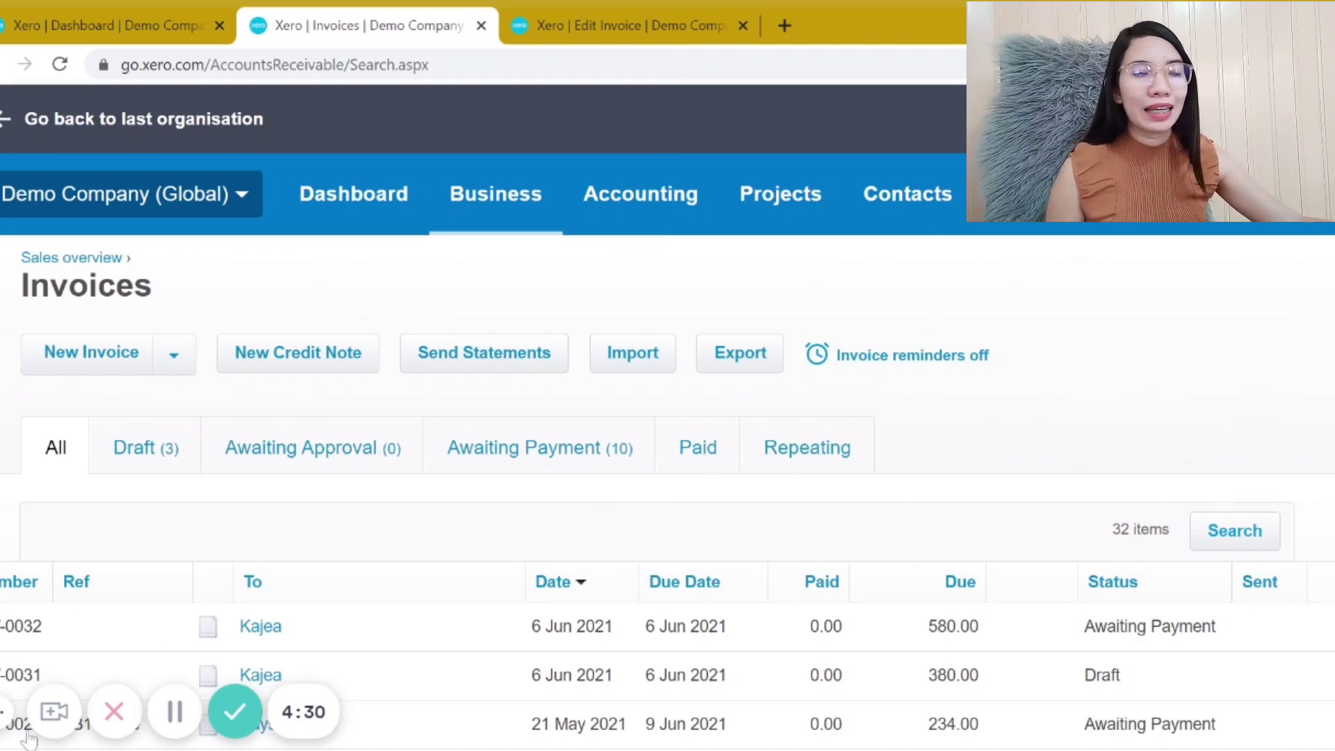
left_click(4, 711)
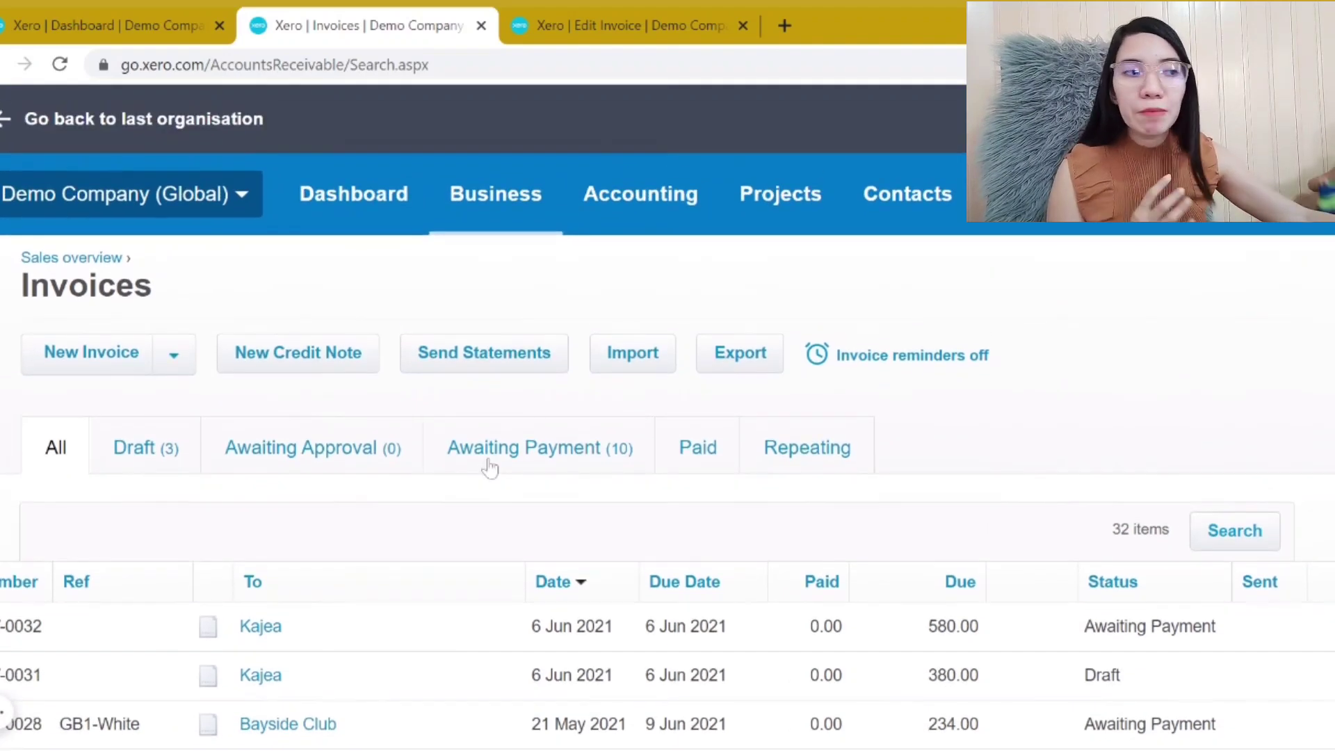
scroll(490, 466, "down", 3)
scroll(480, 467, "down", 2)
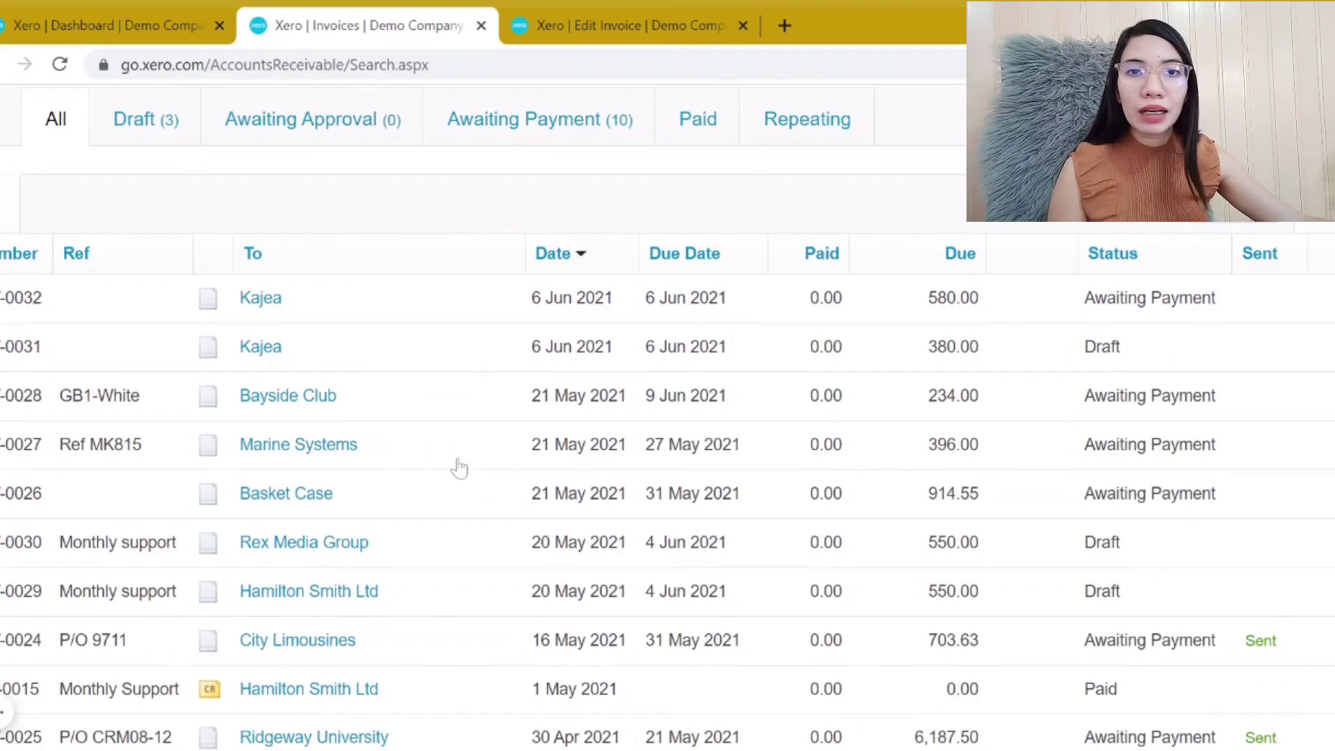
scroll(144, 326, "down", 2)
scroll(147, 327, "down", 10)
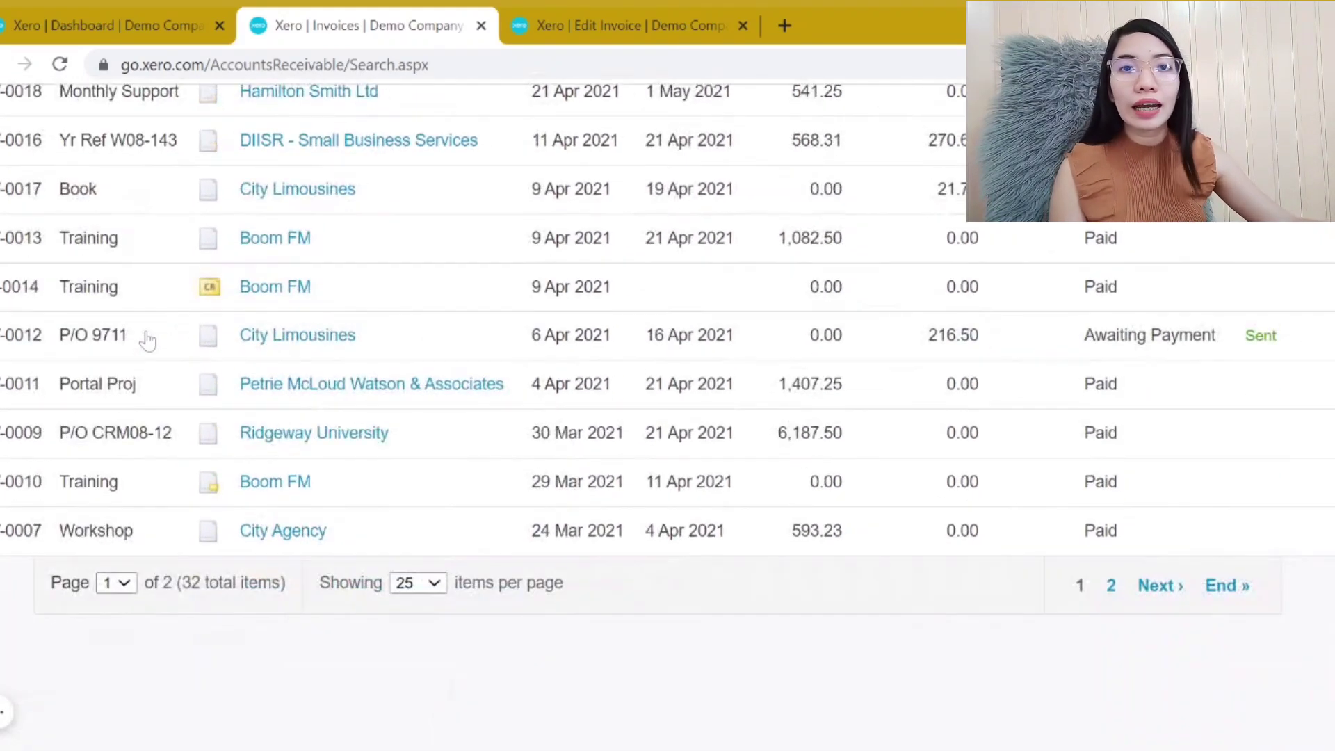
scroll(148, 339, "up", 10)
scroll(147, 339, "up", 4)
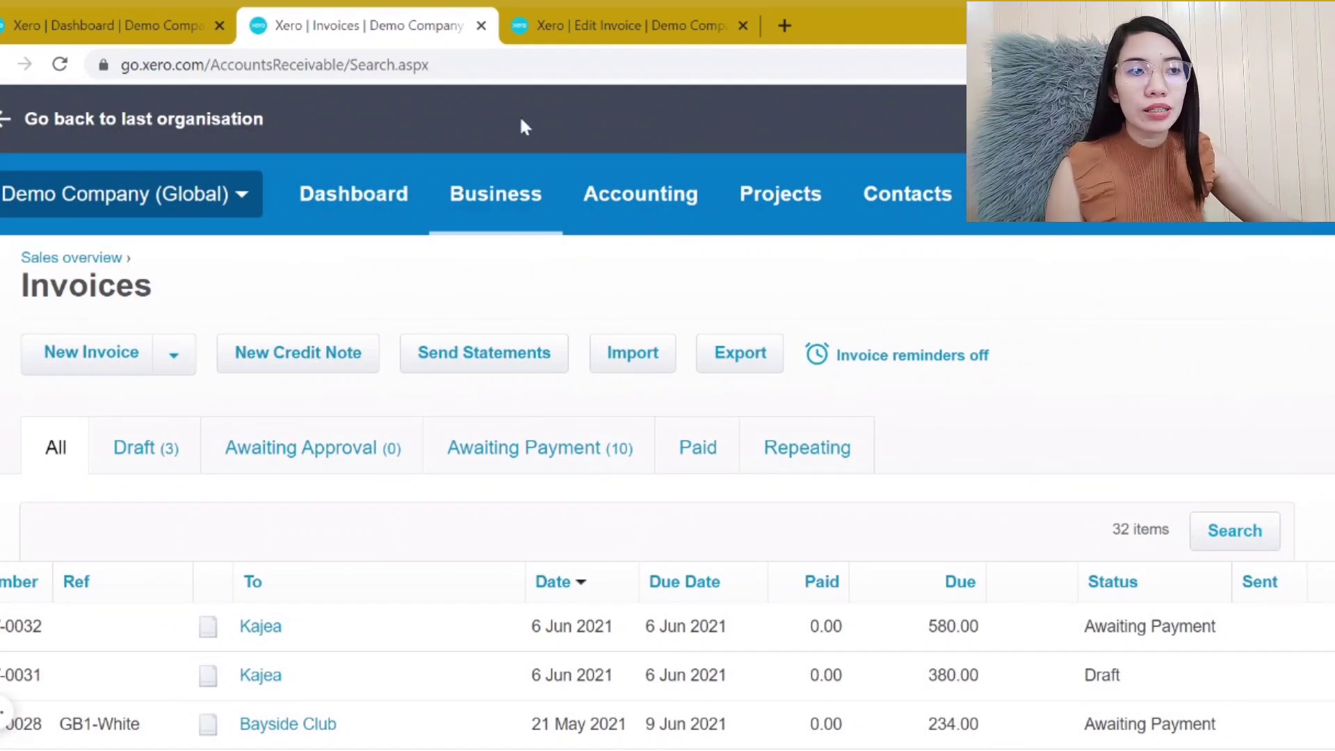
Address the new invoice to the existing customer contact and set its due date to 6 Jun 2021
left_click(556, 8)
scroll(192, 344, "down", 2)
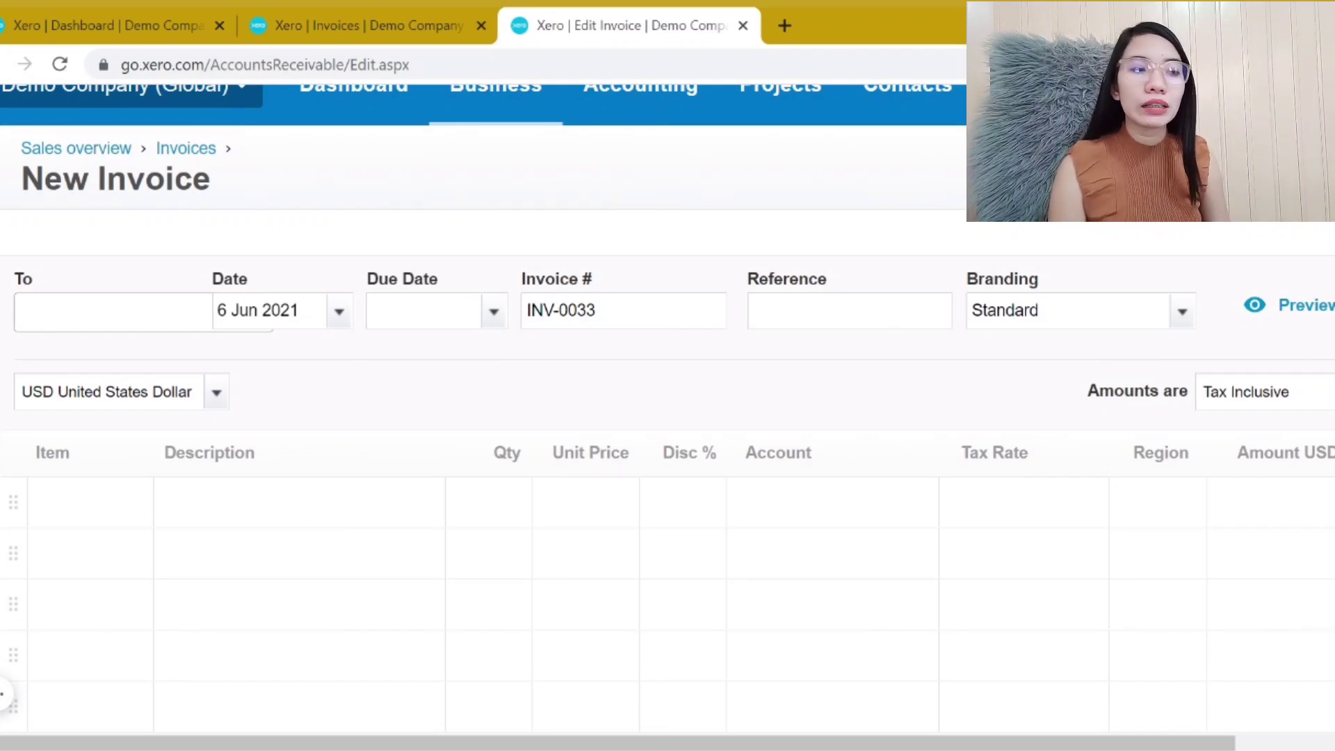
type("Kajea")
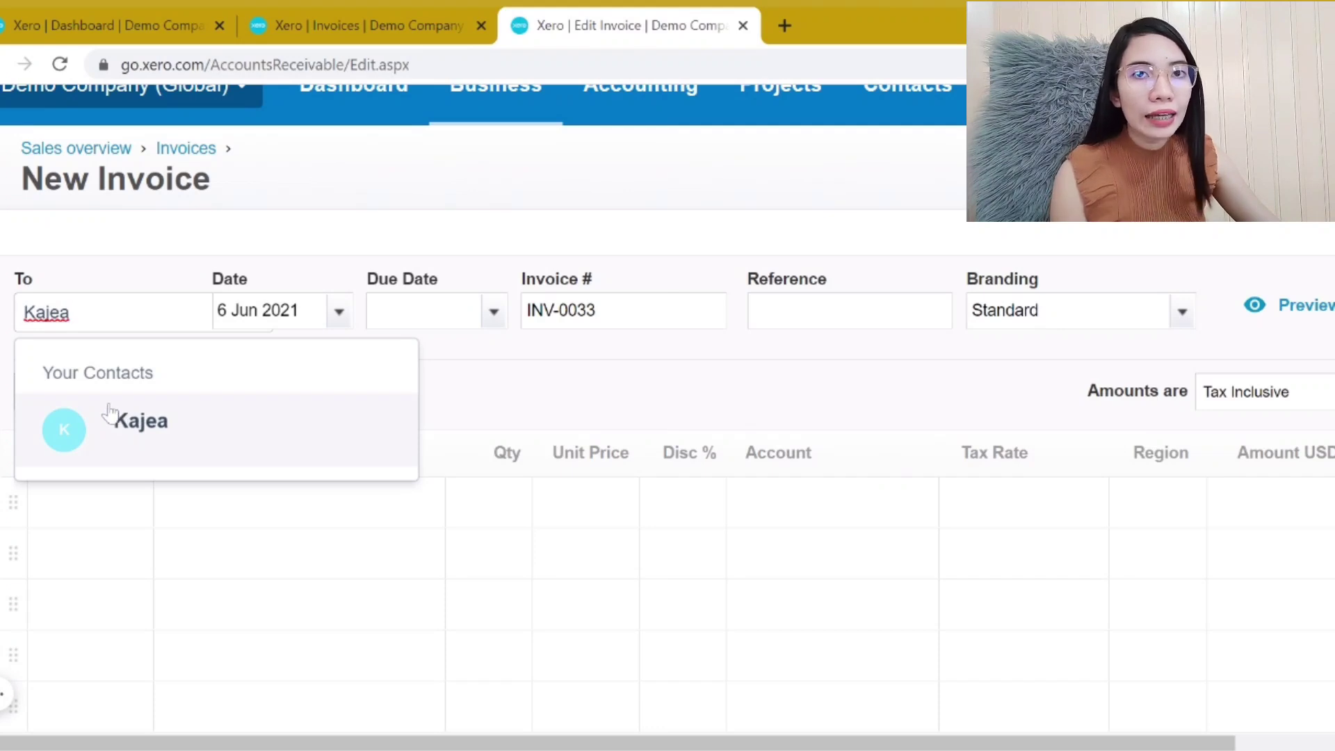
left_click(132, 445)
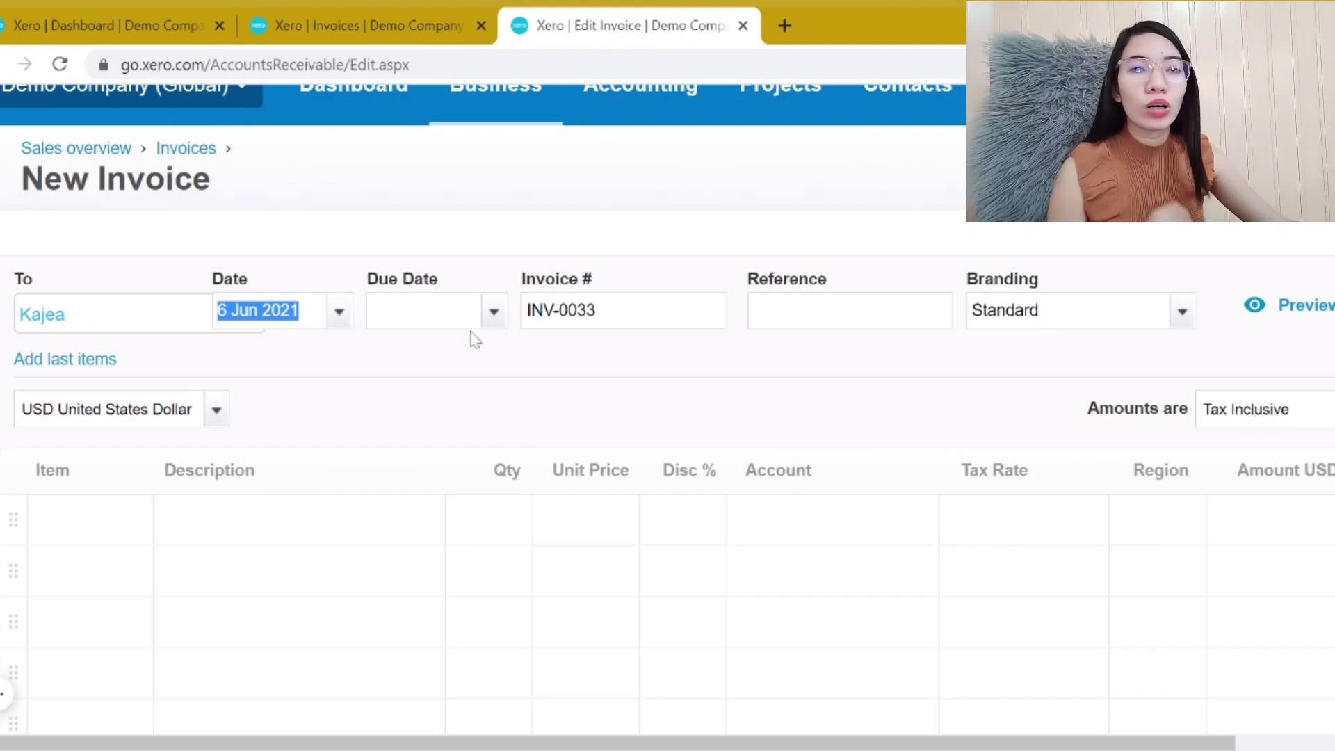
left_click(494, 311)
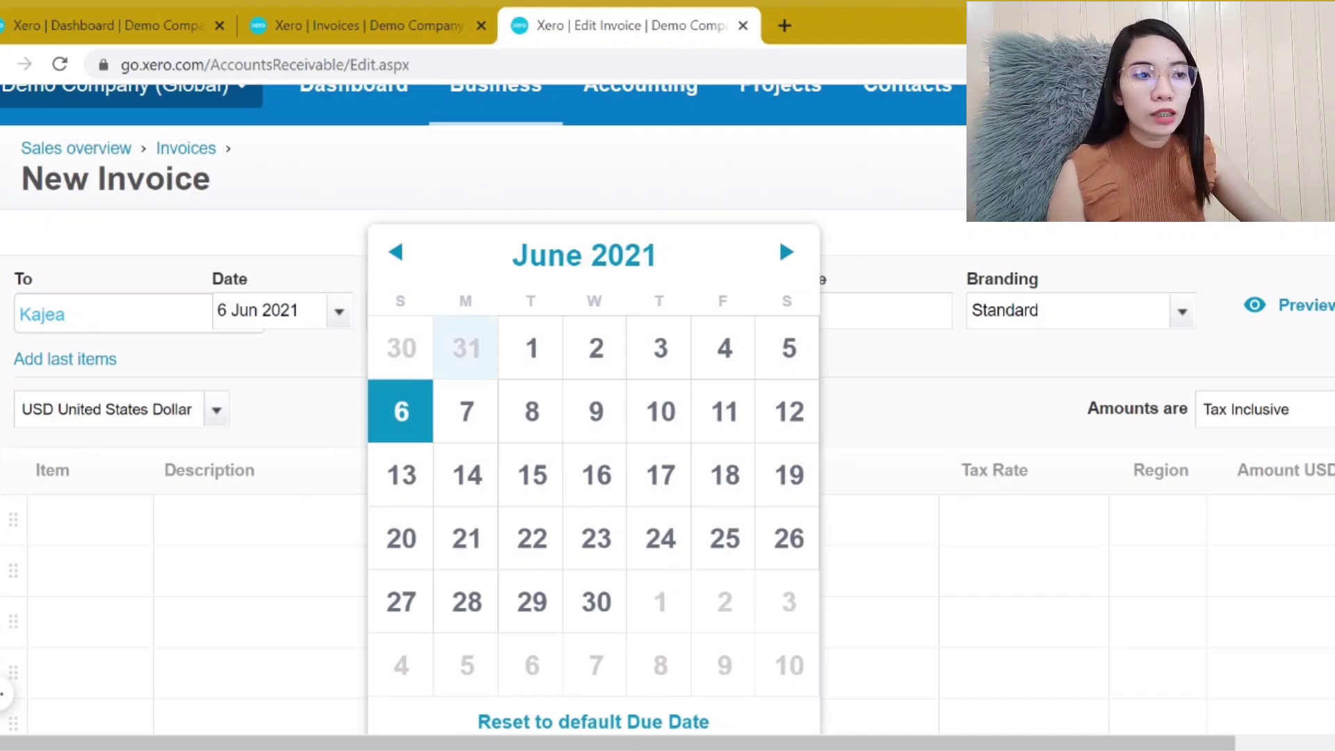
left_click(407, 416)
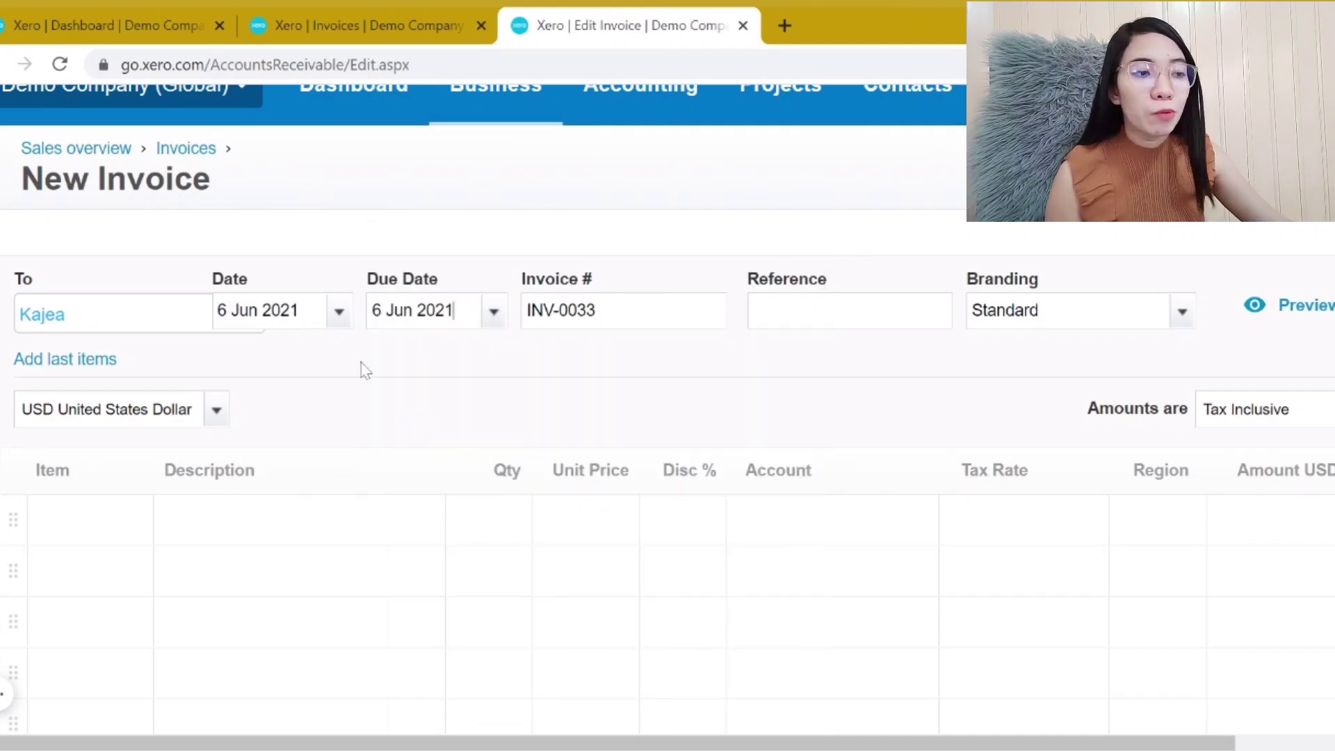
left_click(597, 310)
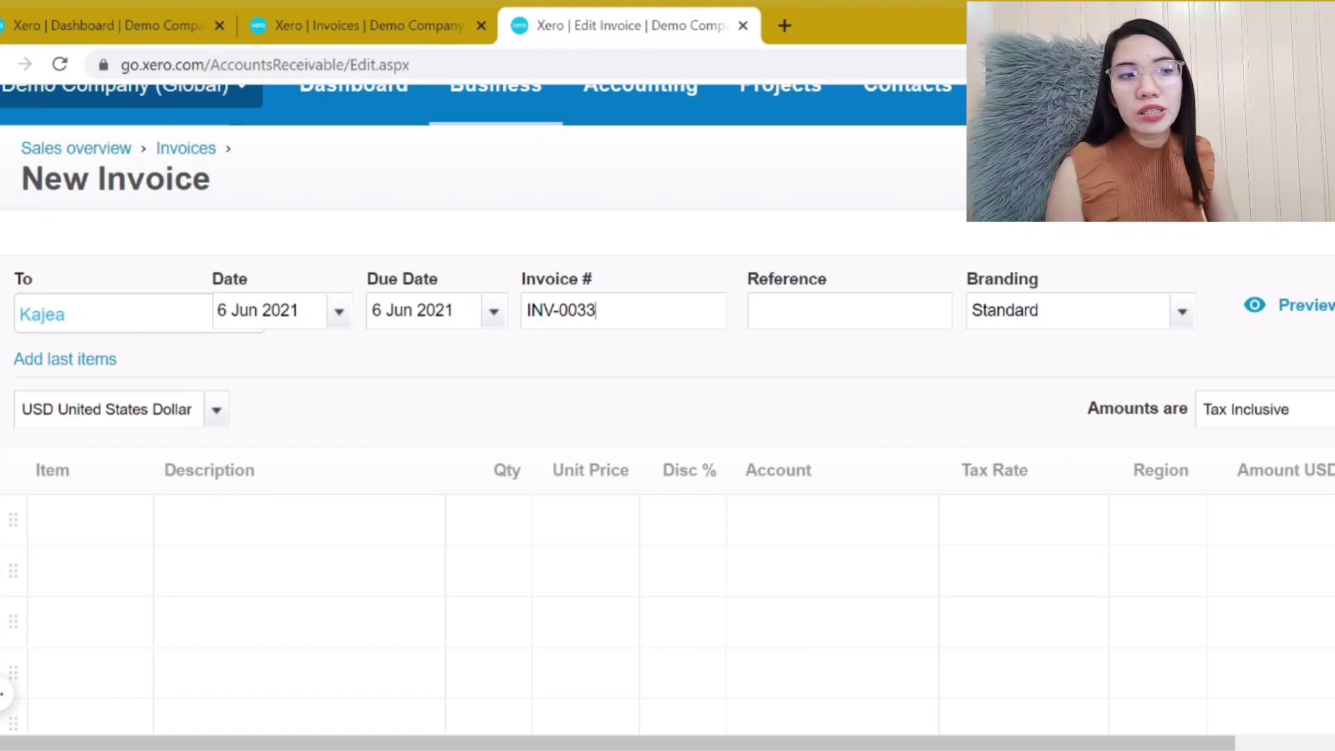
left_click_drag(597, 310, 527, 310)
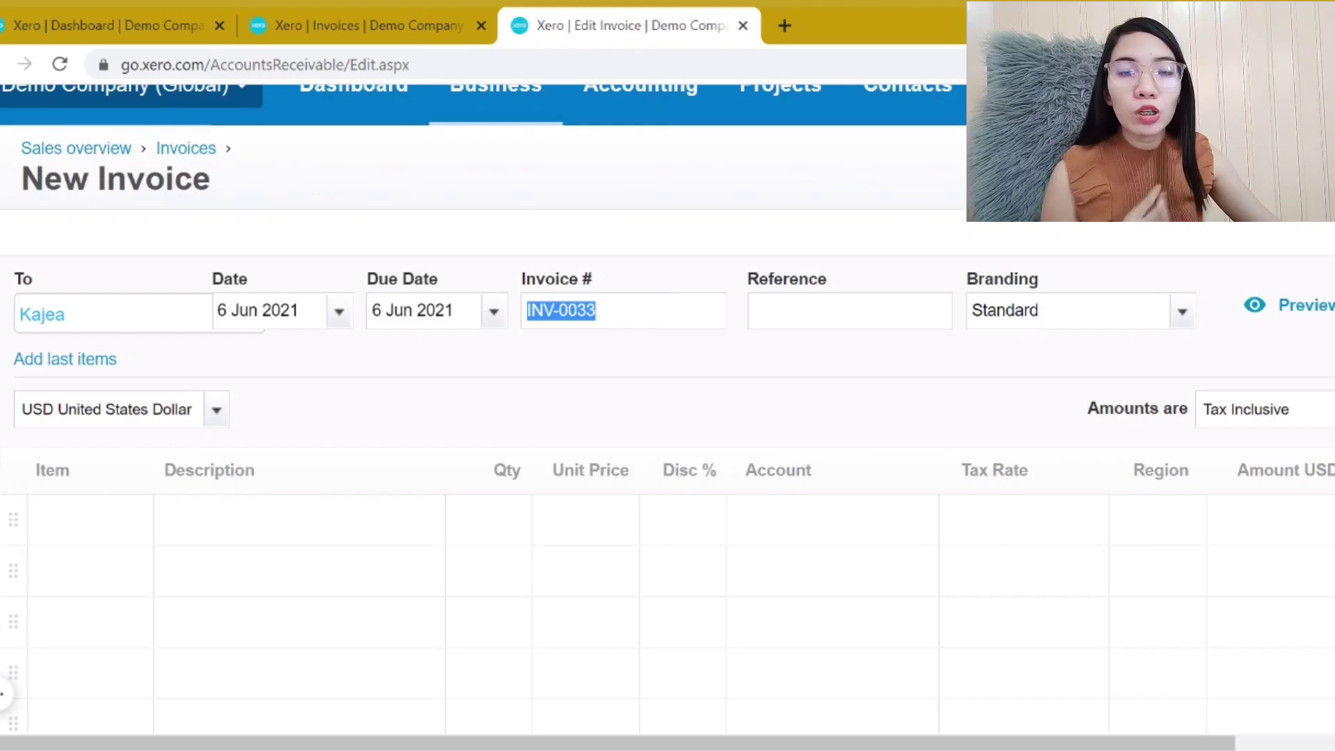
left_click(534, 366)
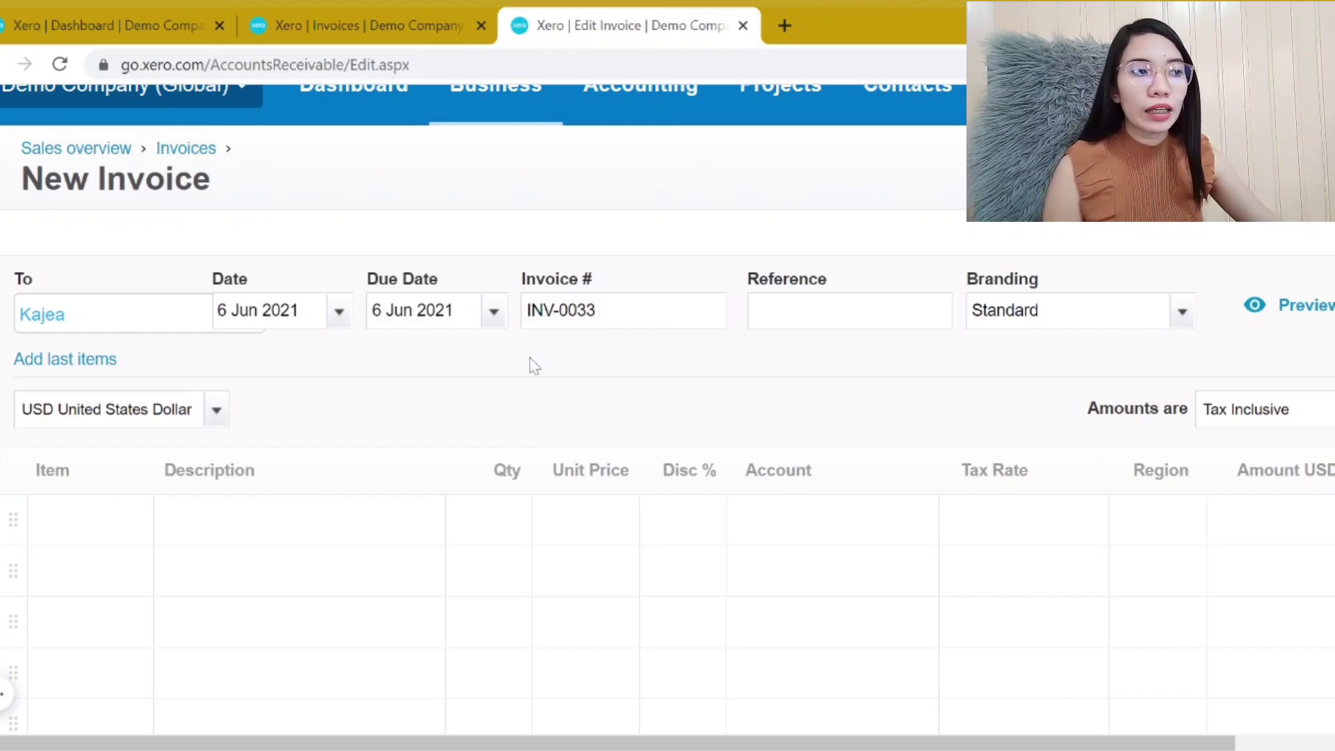
Enter the purchase order number as the invoice's reference and choose USD United States Dollar as the currency
left_click(869, 278)
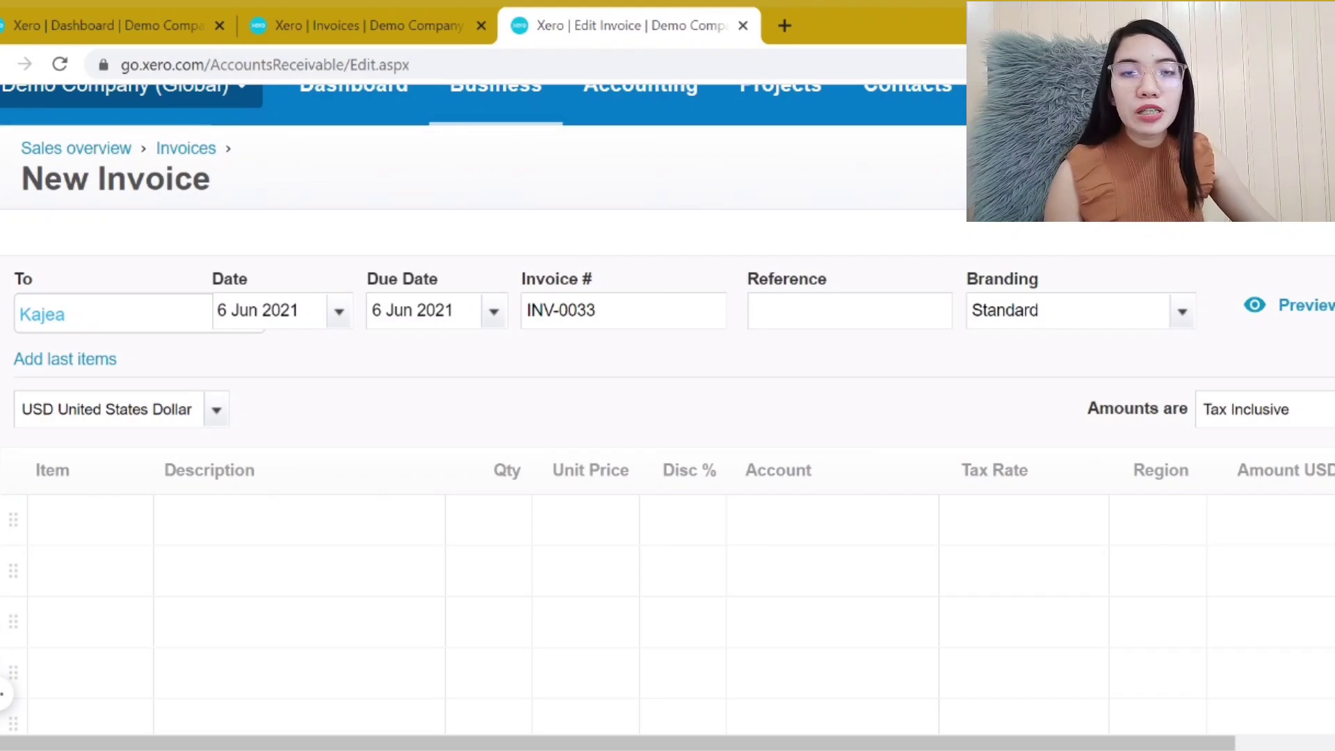
type("PO_001")
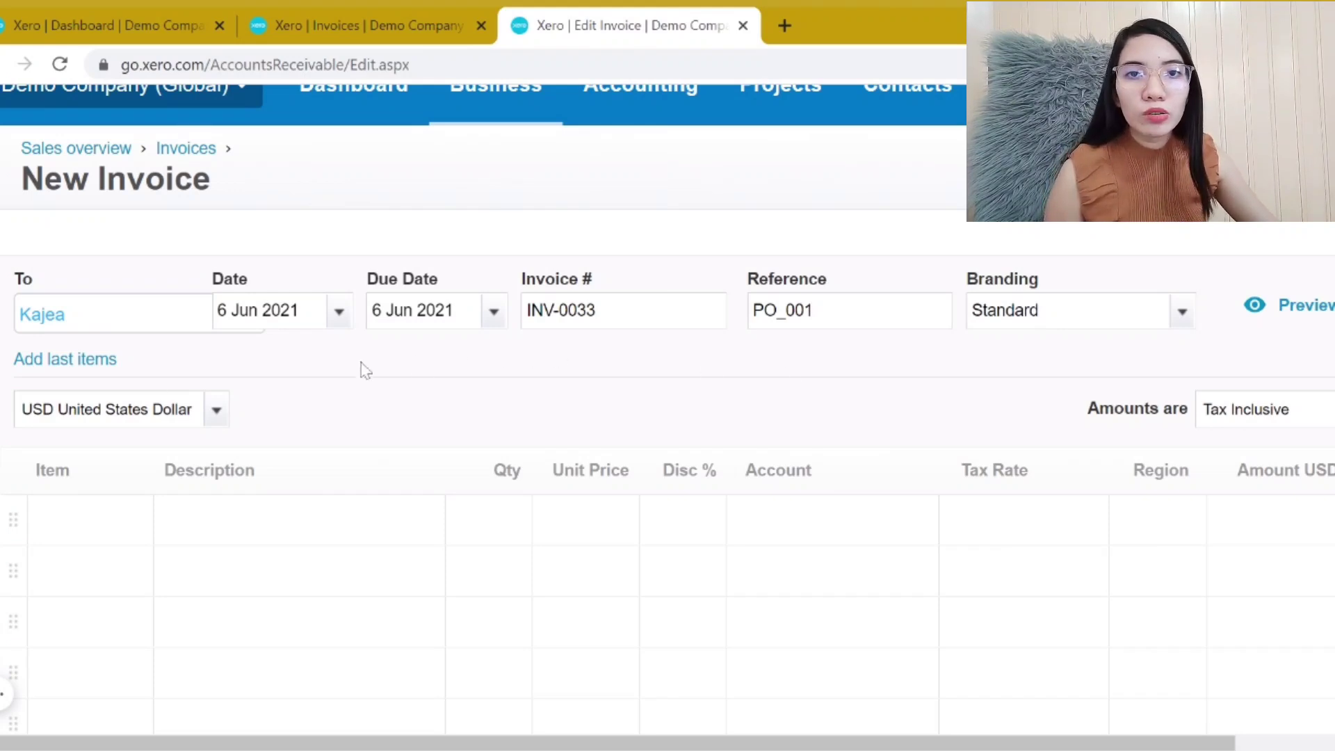
left_click(215, 411)
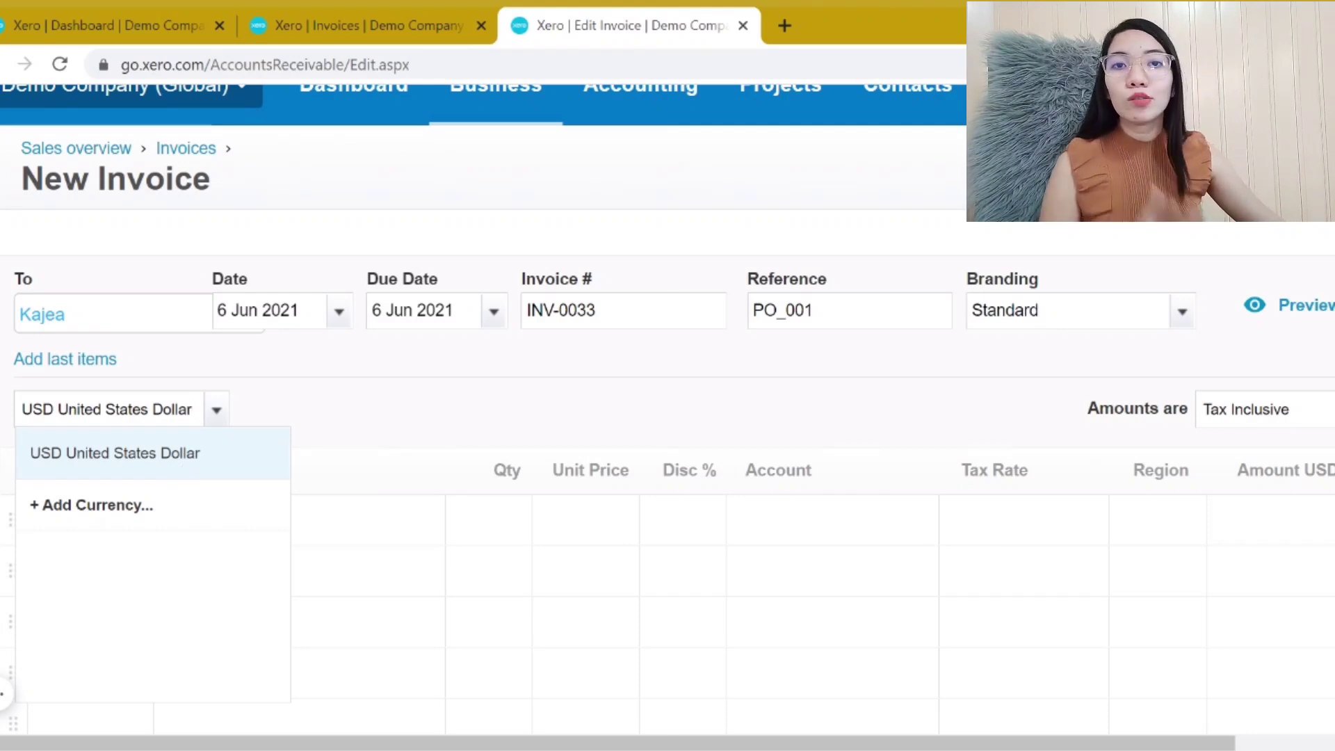
left_click(179, 467)
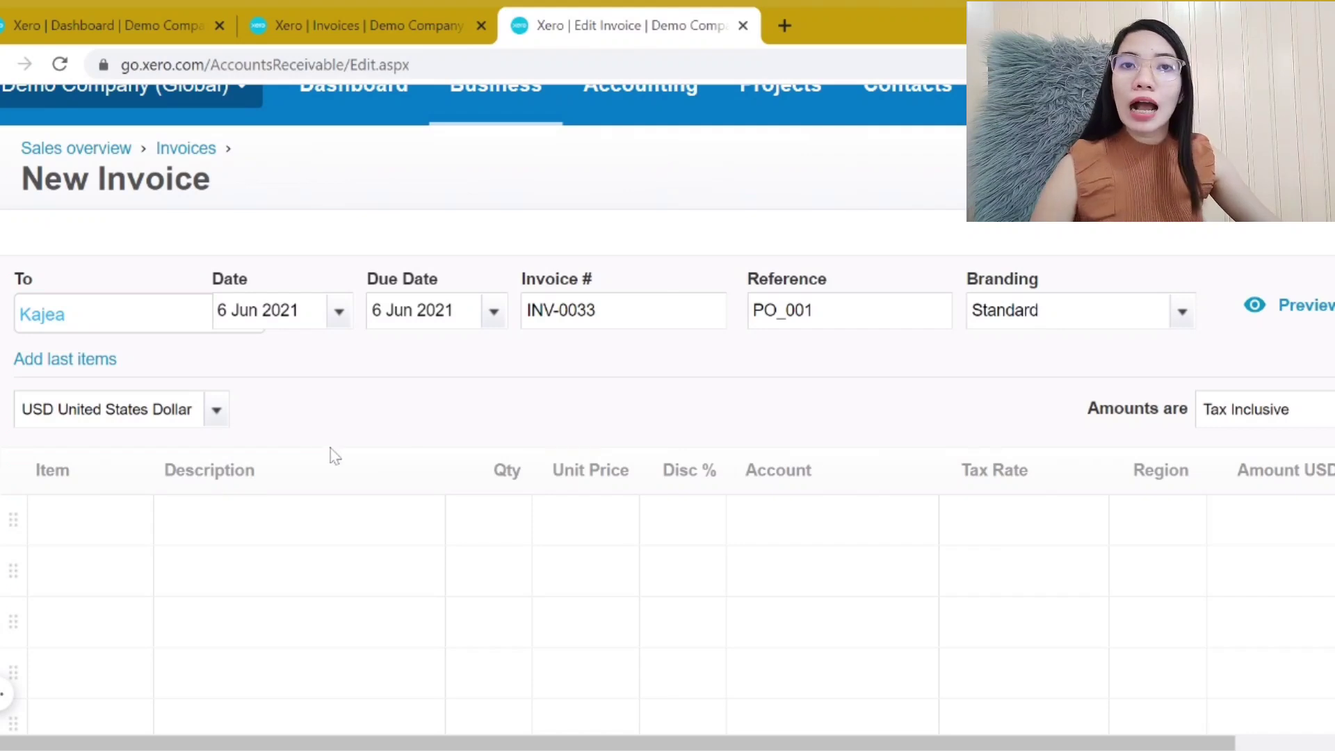
Fill the first invoice line with the description Accountancy Fee, quantity 1 and unit price 100
left_click(99, 530)
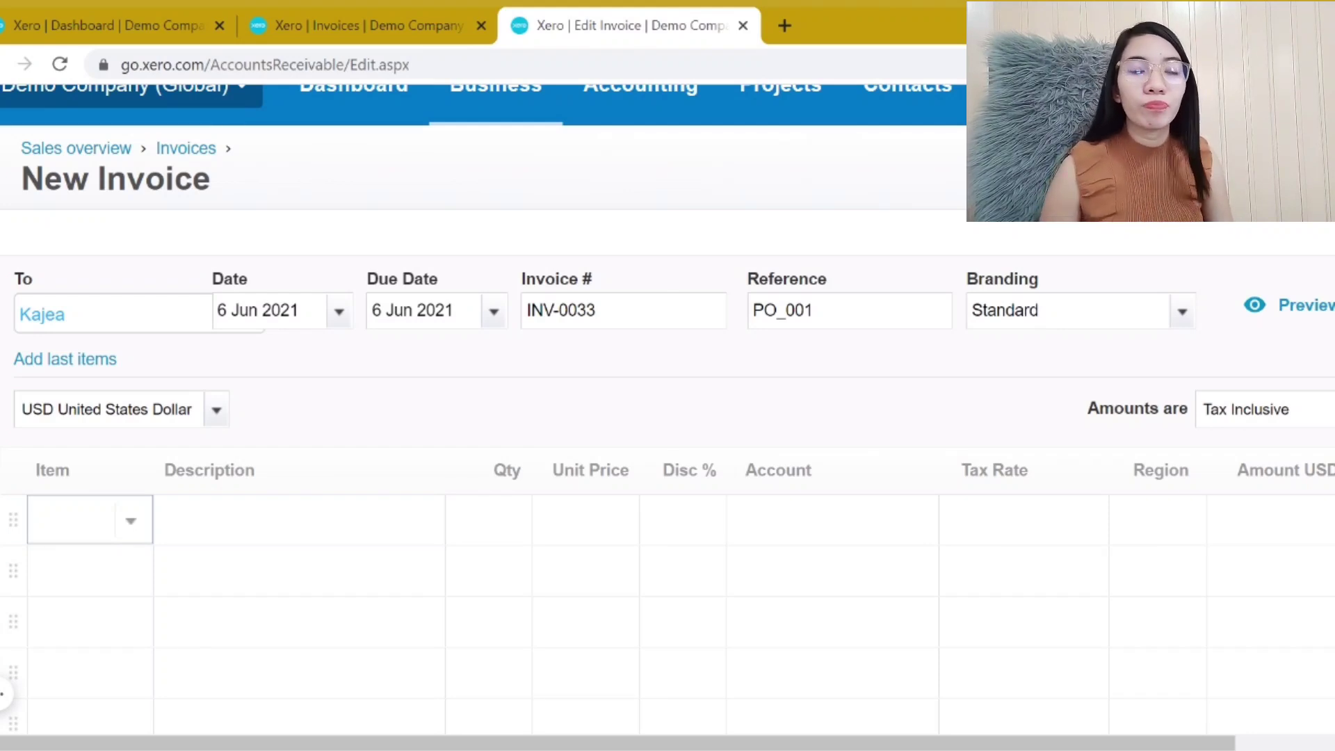
left_click(270, 524)
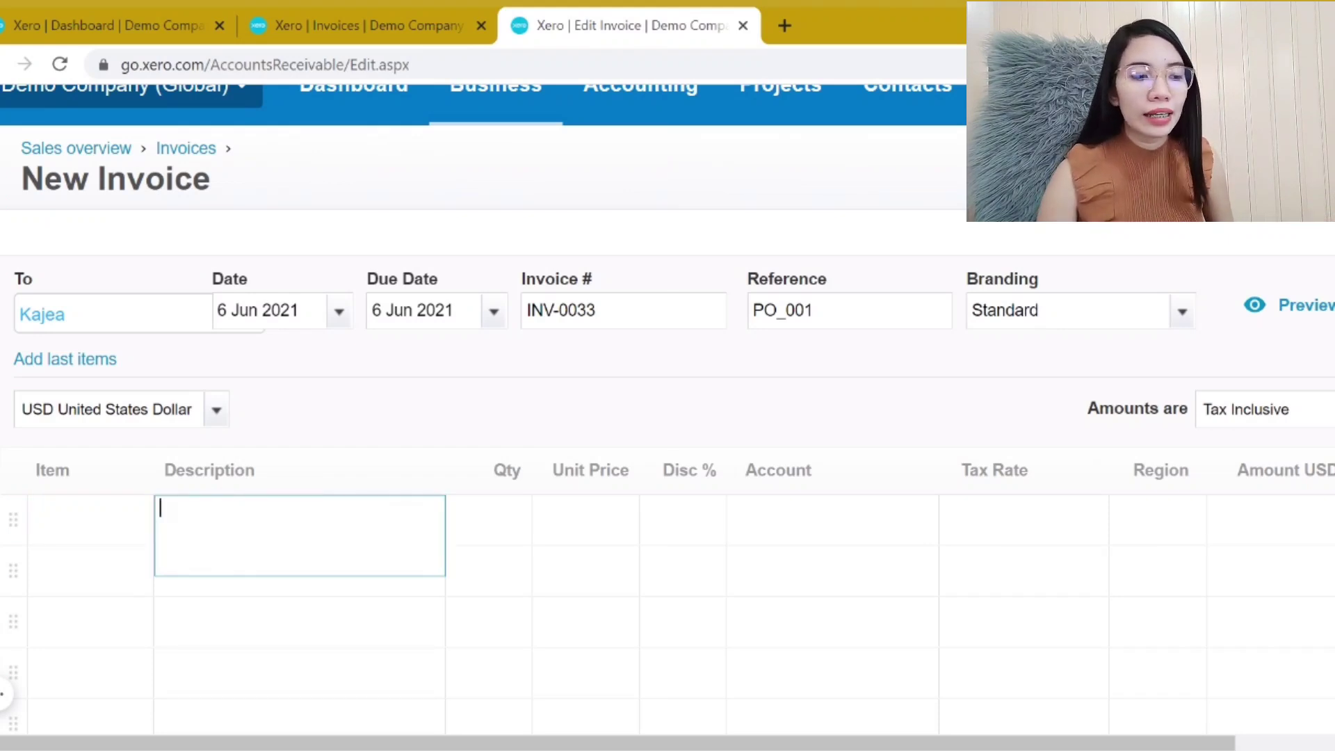
type("Accou")
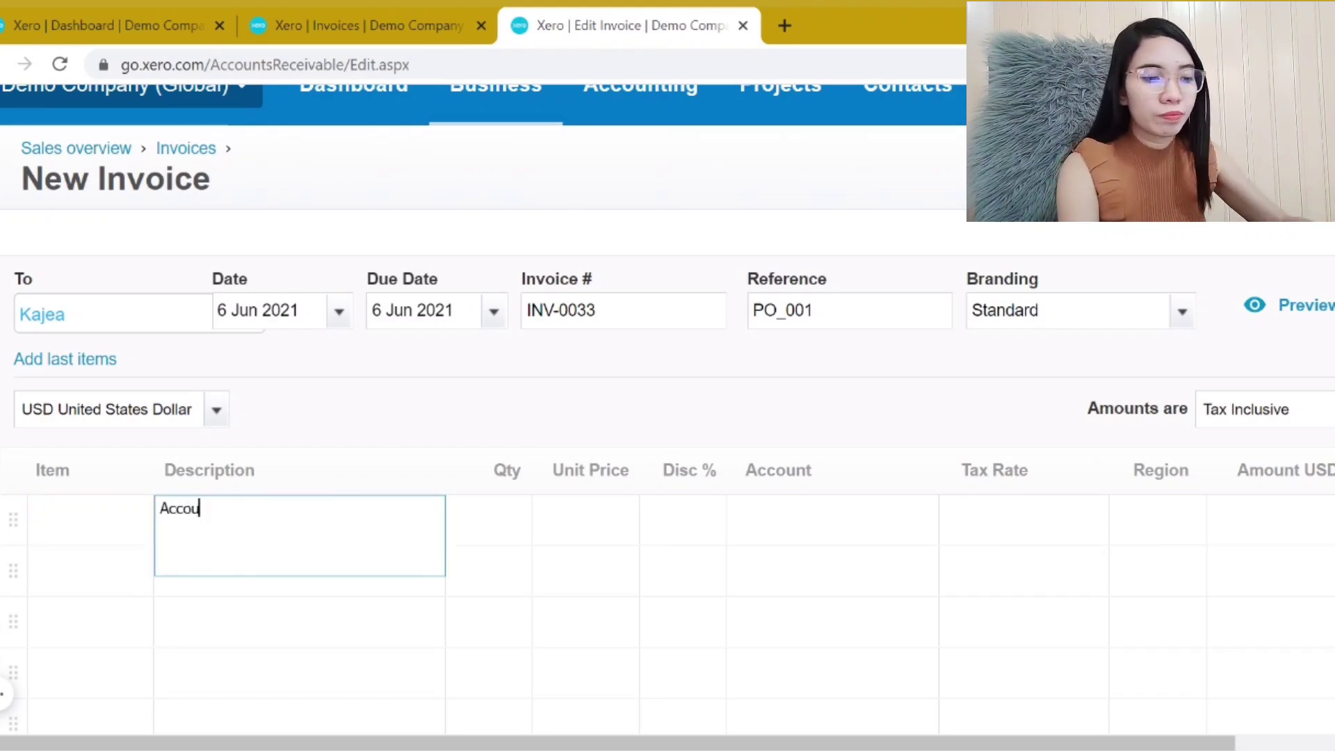
type("ntancy Fee")
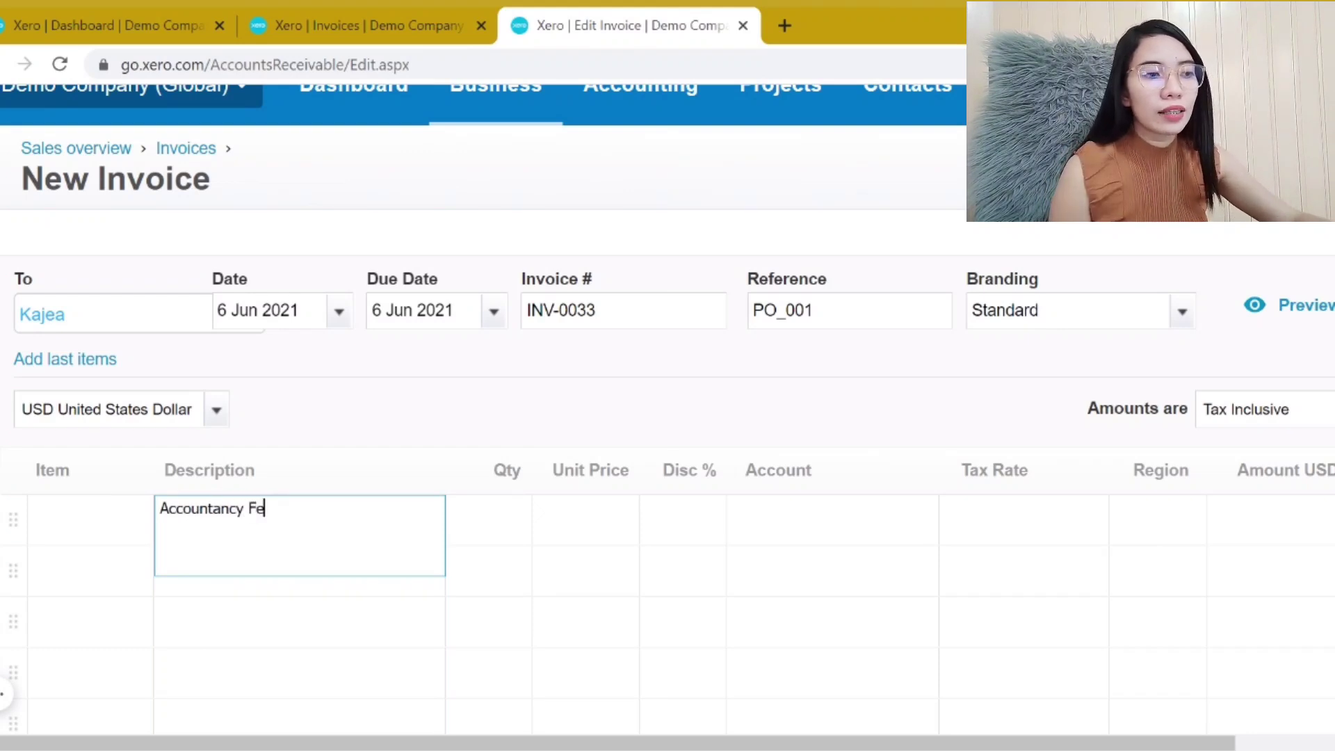
left_click(491, 540)
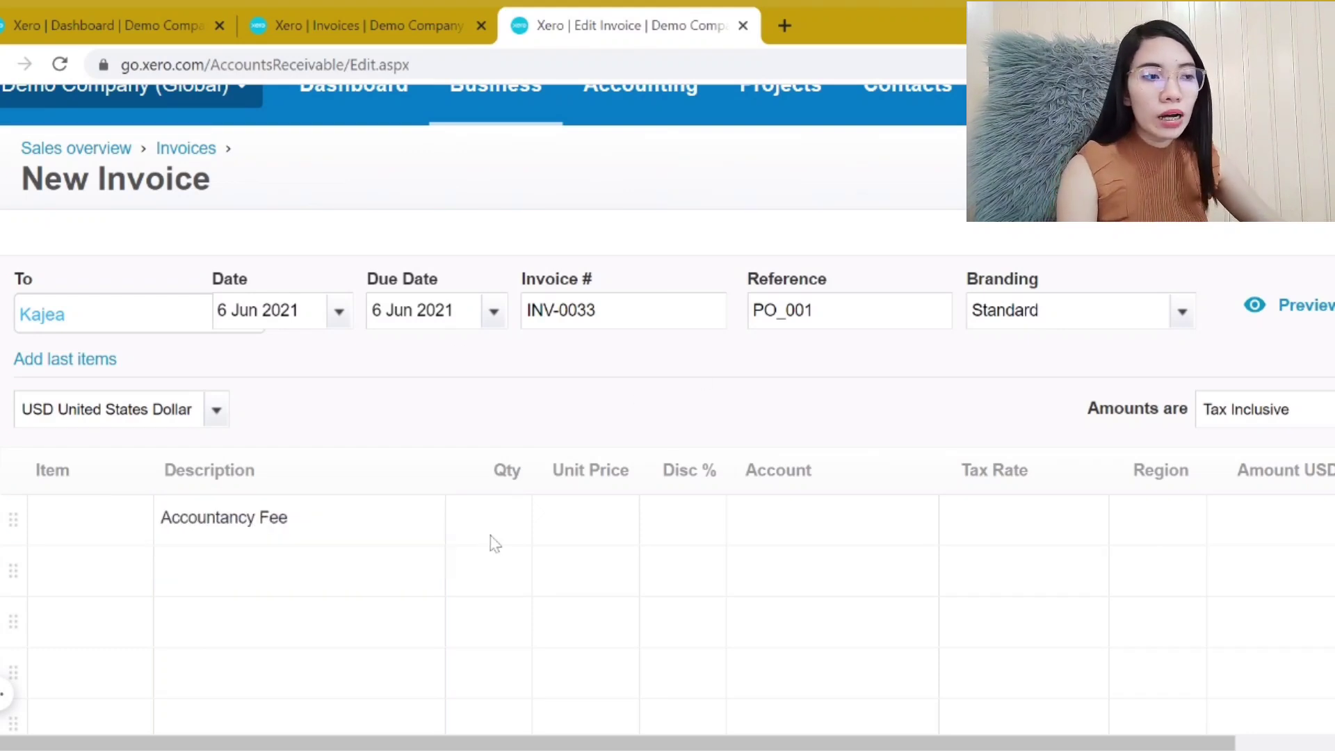
type("1")
left_click(611, 411)
left_click(596, 531)
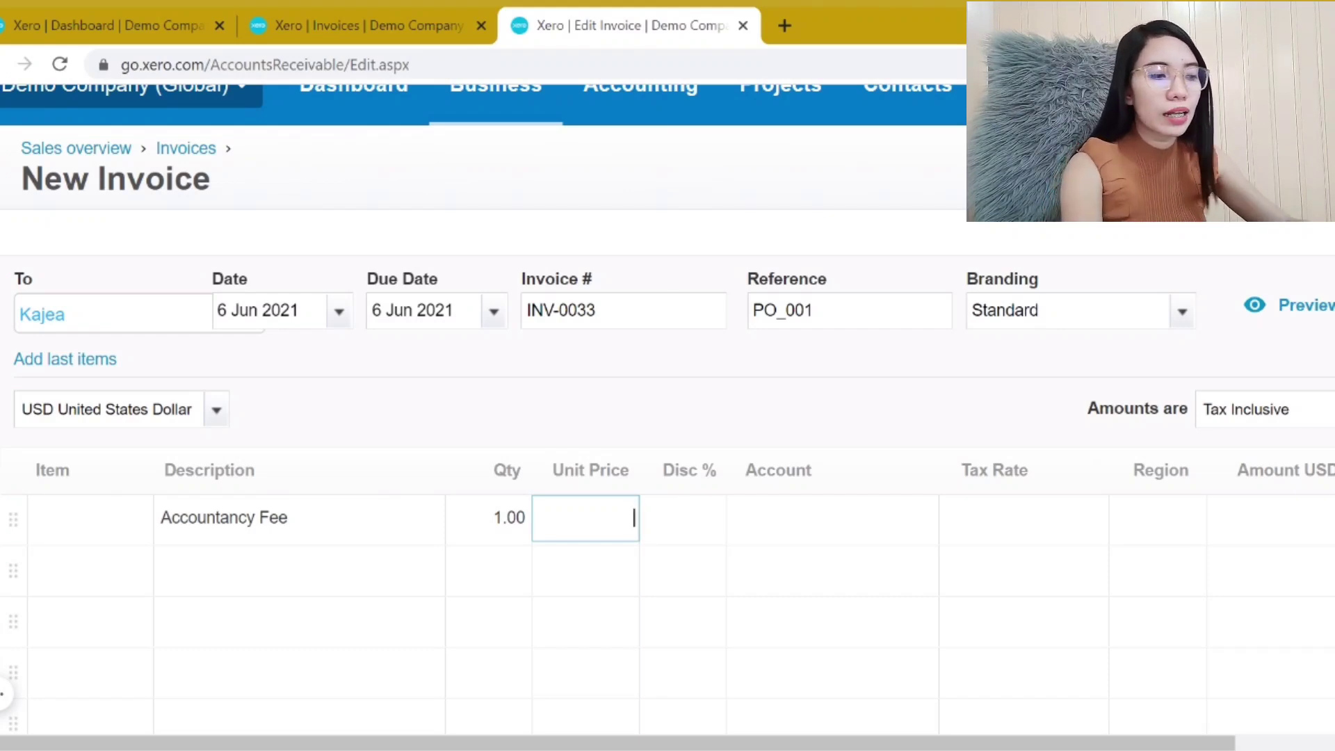
type("100")
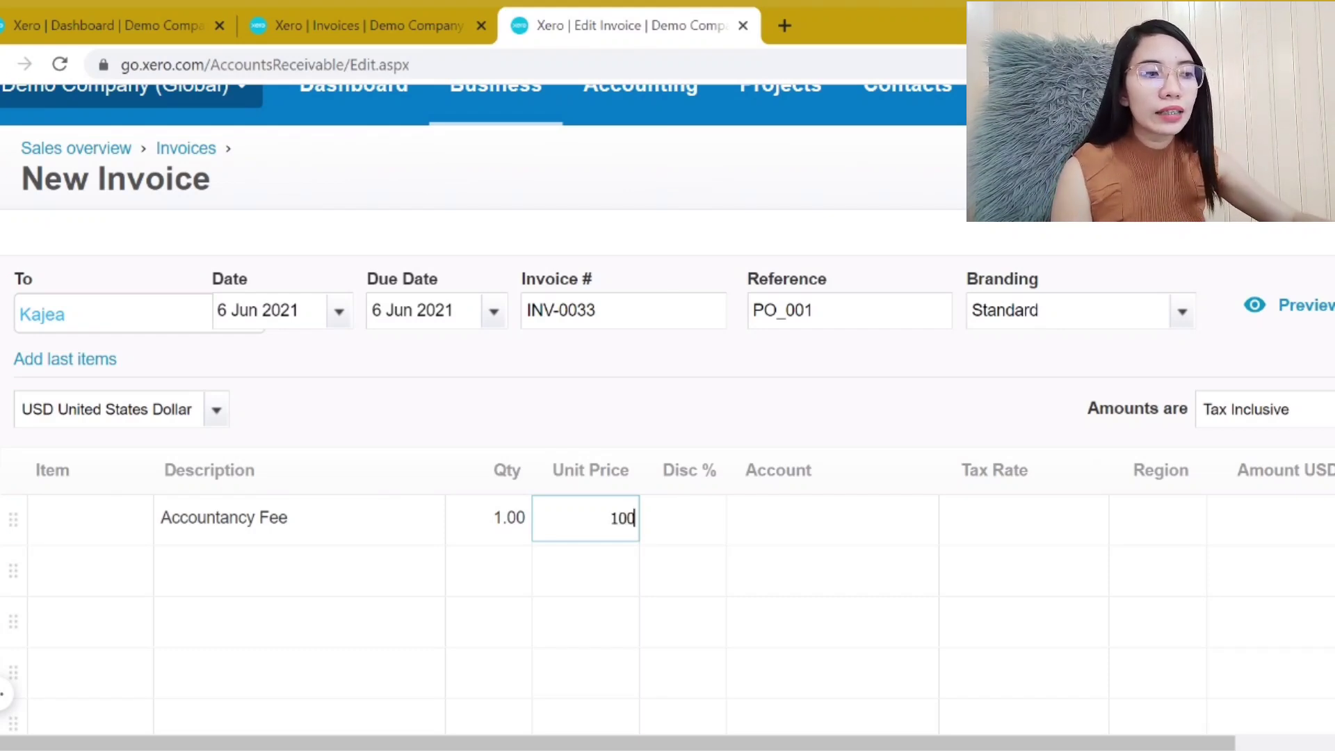
left_click(657, 410)
Give the Accountancy Fee line a 20% discount and assign it to the account 200 - Sales
left_click(682, 520)
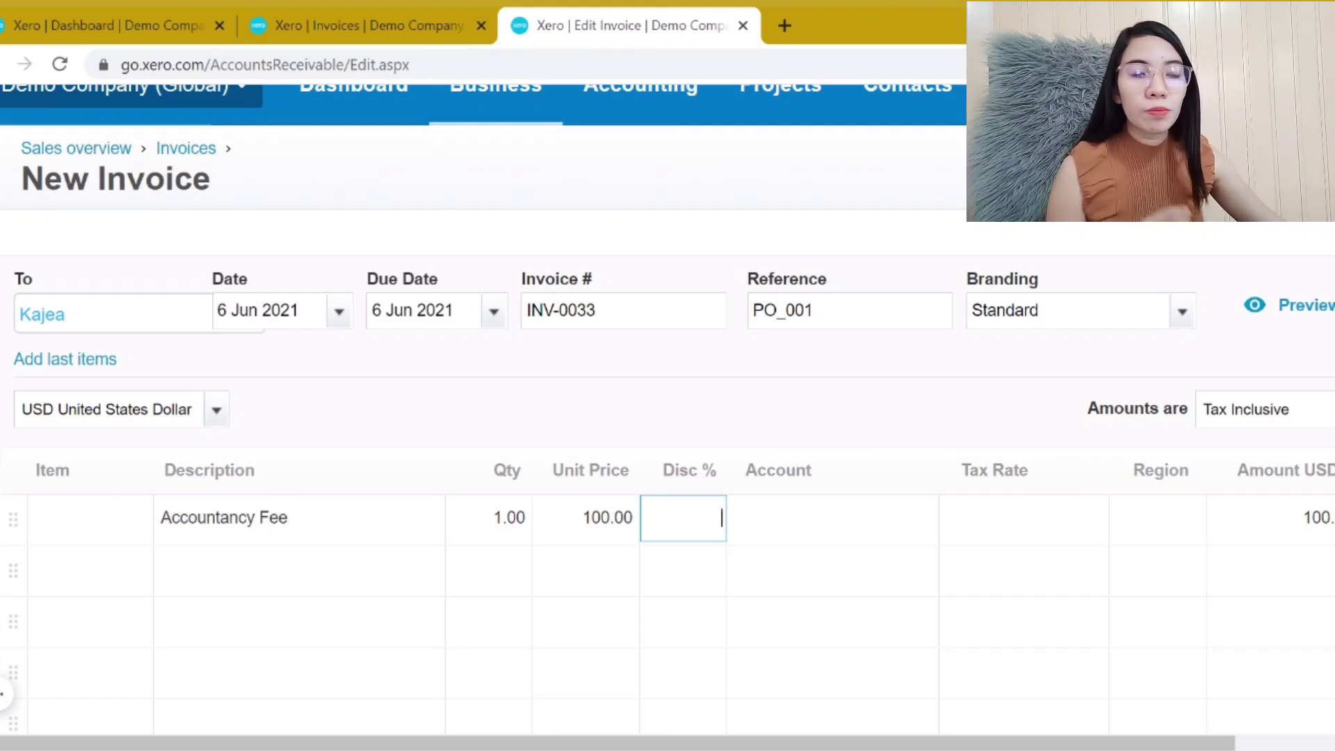
type("20")
left_click(831, 414)
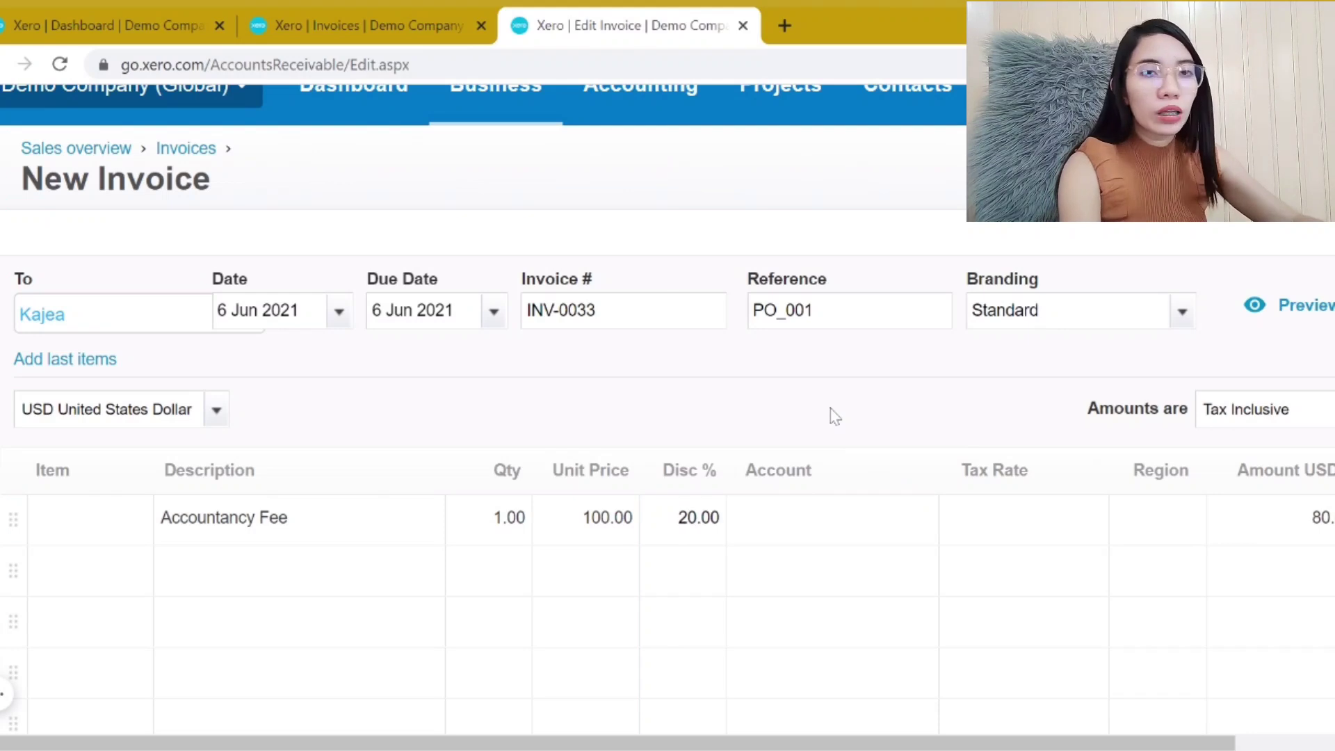
left_click(828, 526)
left_click(927, 530)
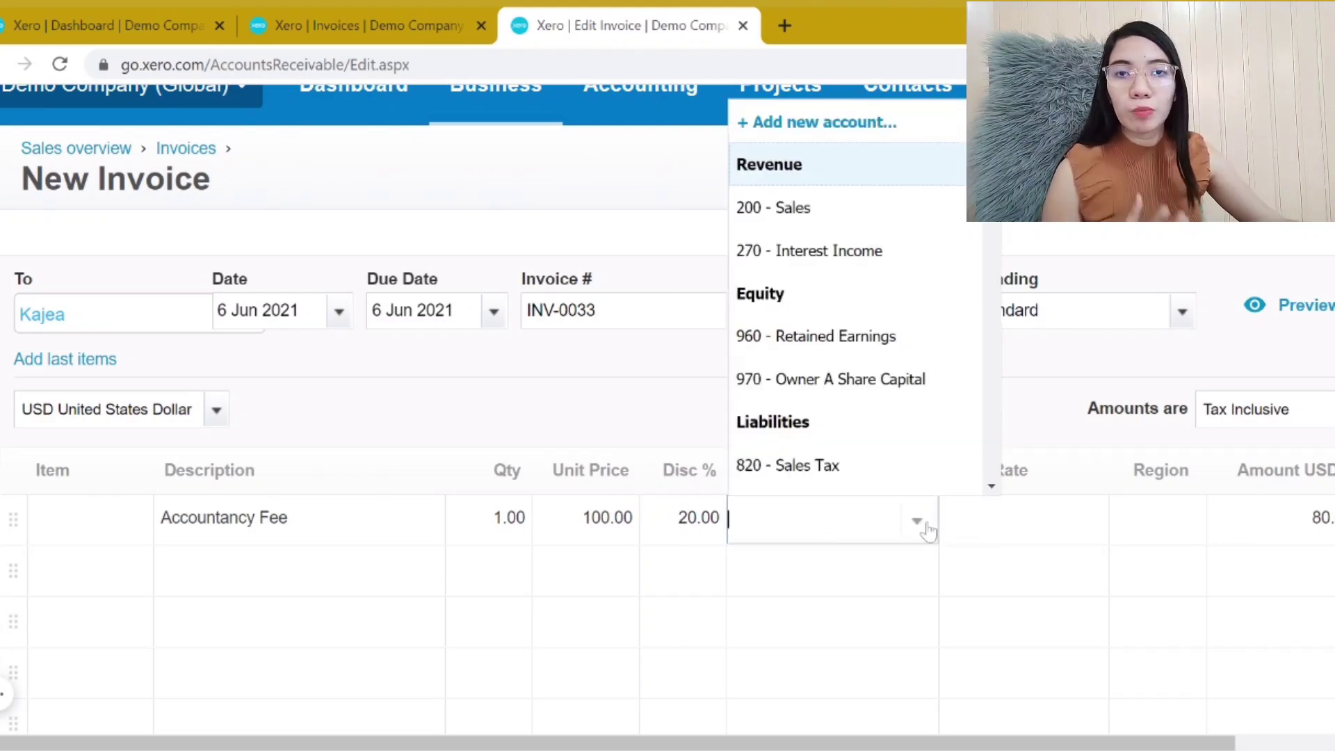
left_click(787, 216)
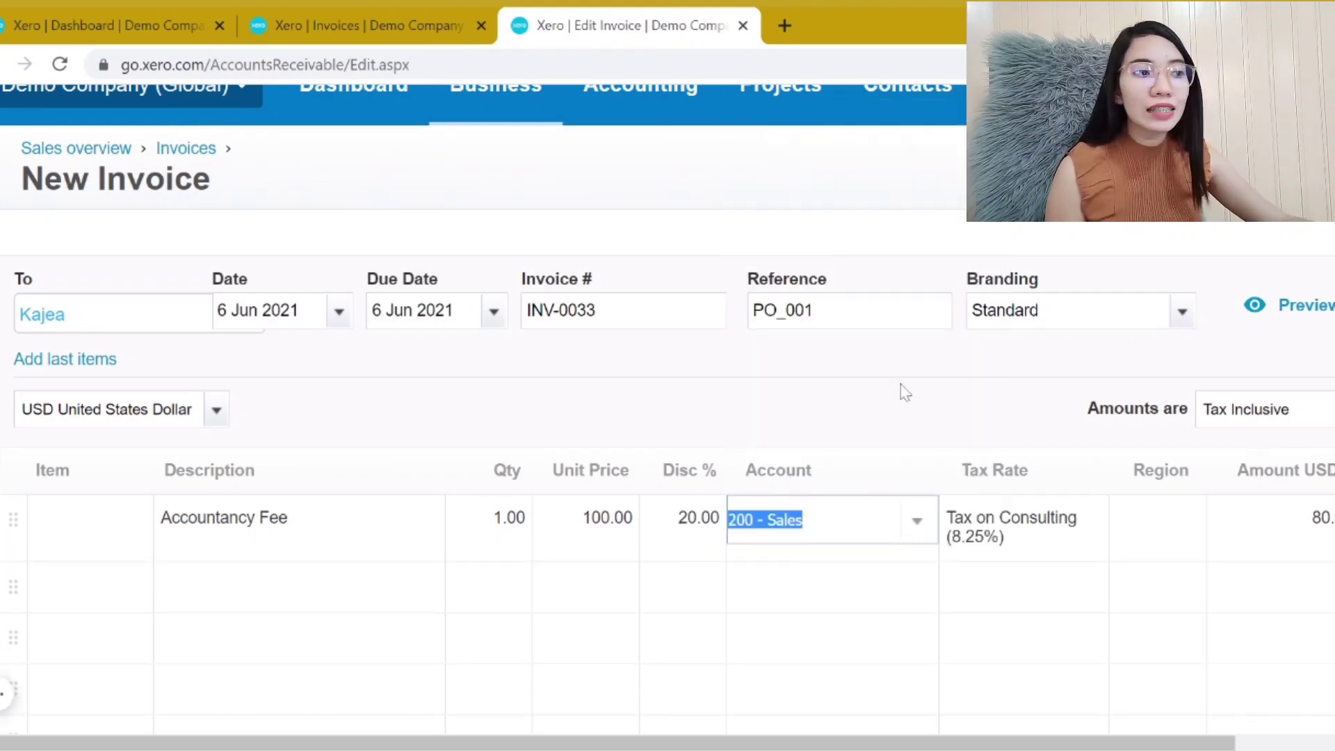
Set the Accountancy Fee line's tax rate to Tax Exempt (0%) and review the line amount and invoice totals
left_click(1023, 513)
left_click(1097, 528)
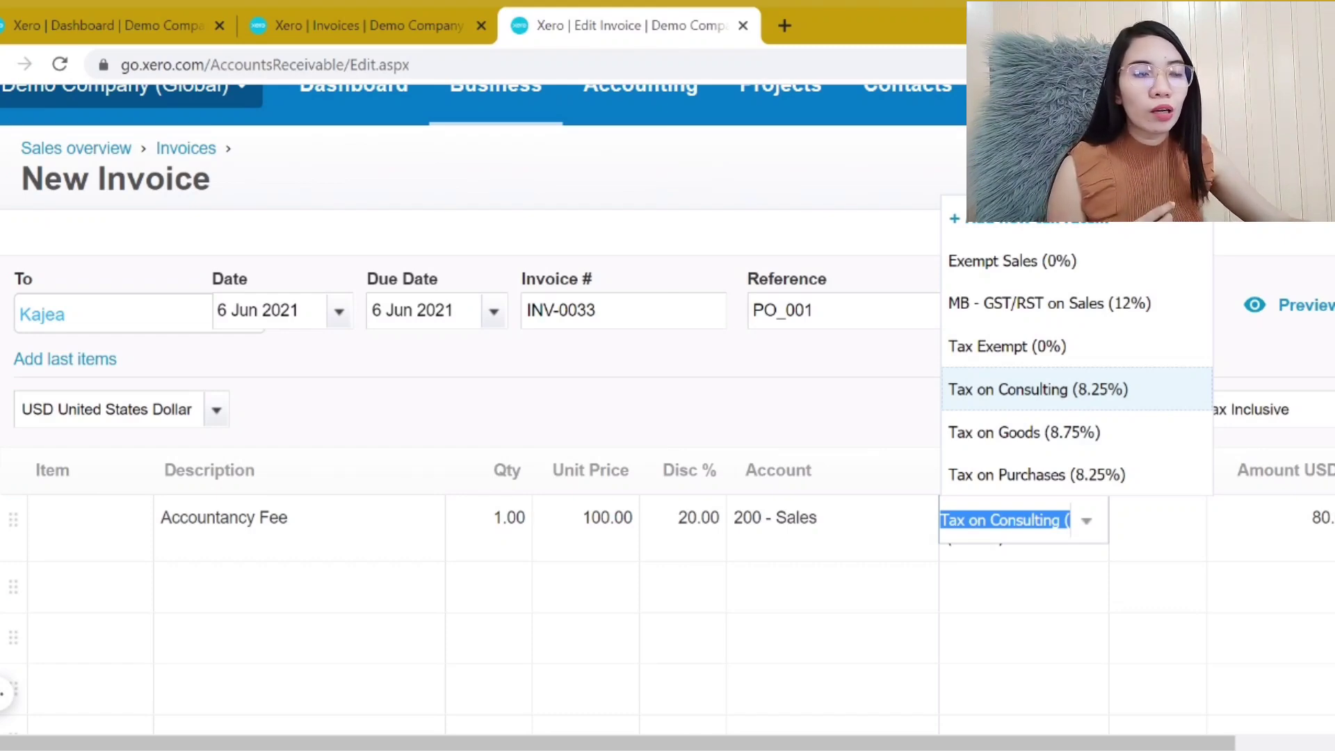
left_click(1082, 347)
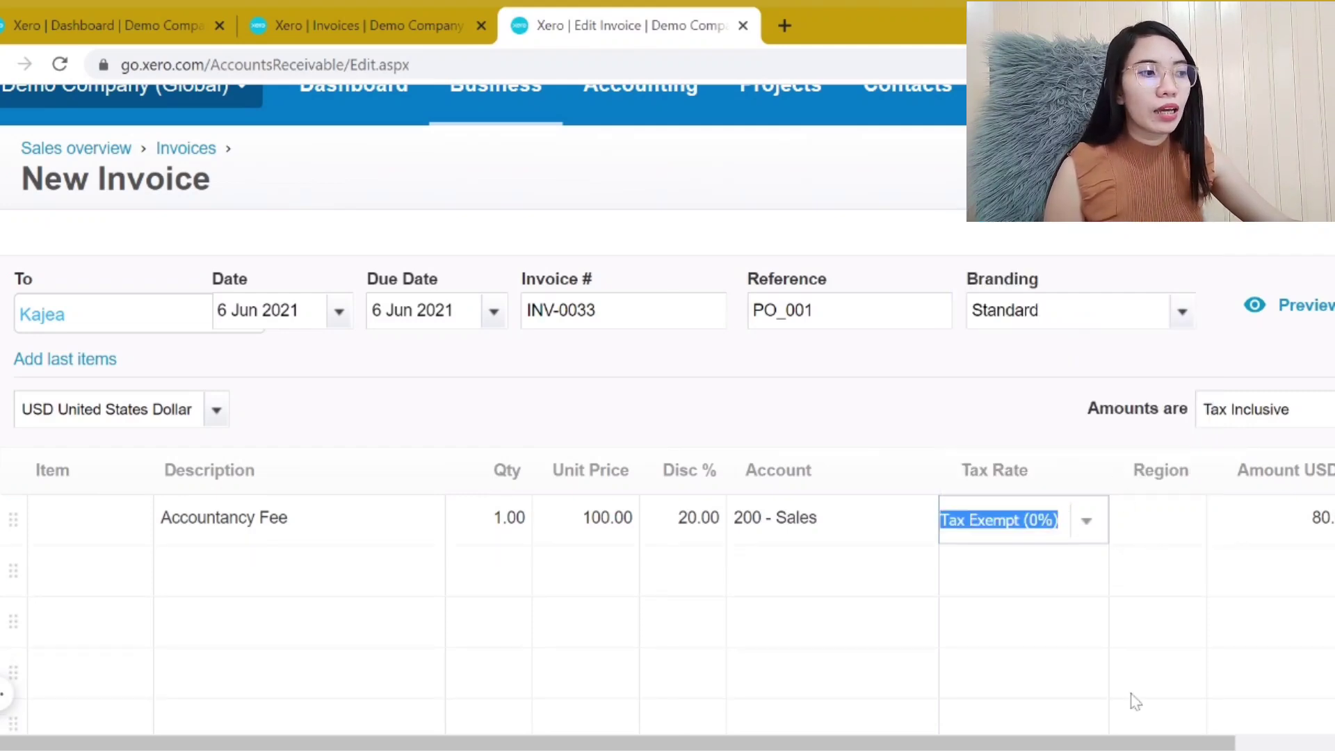
left_click_drag(1112, 742, 1173, 742)
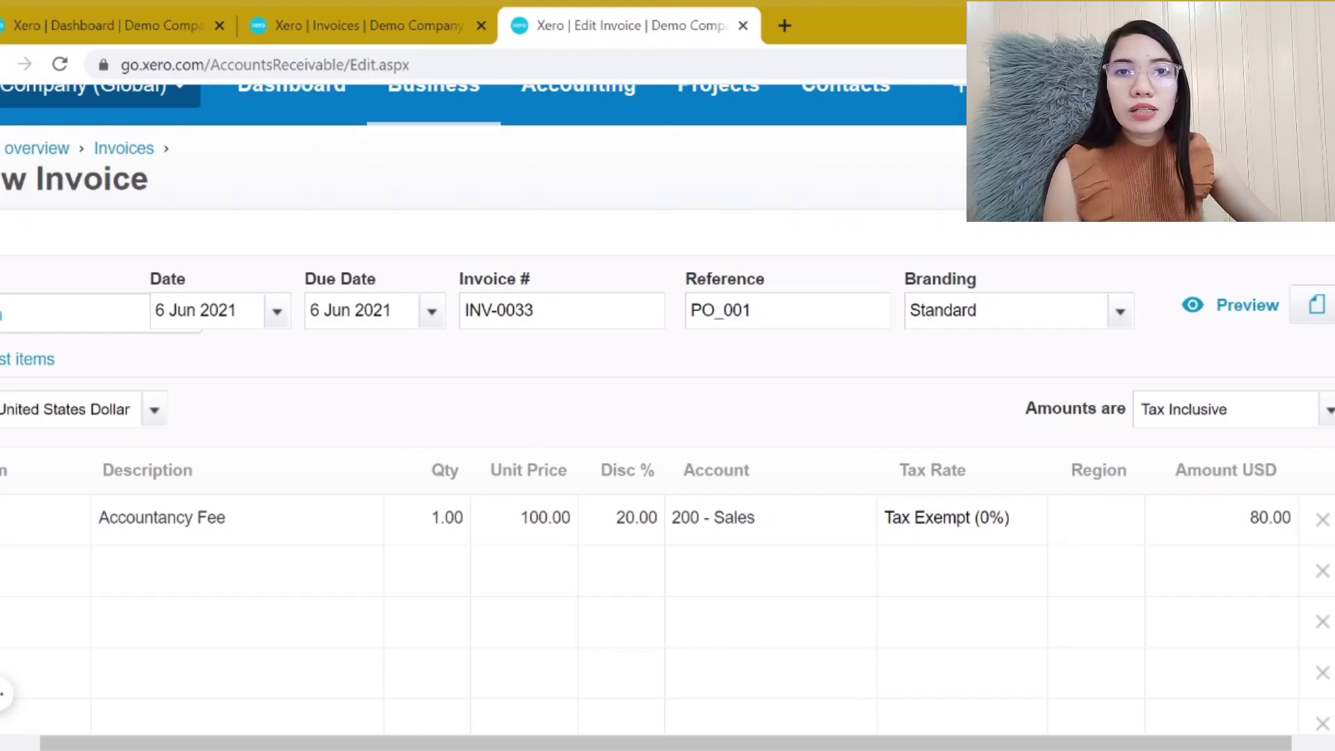
scroll(1248, 545, "down", 5)
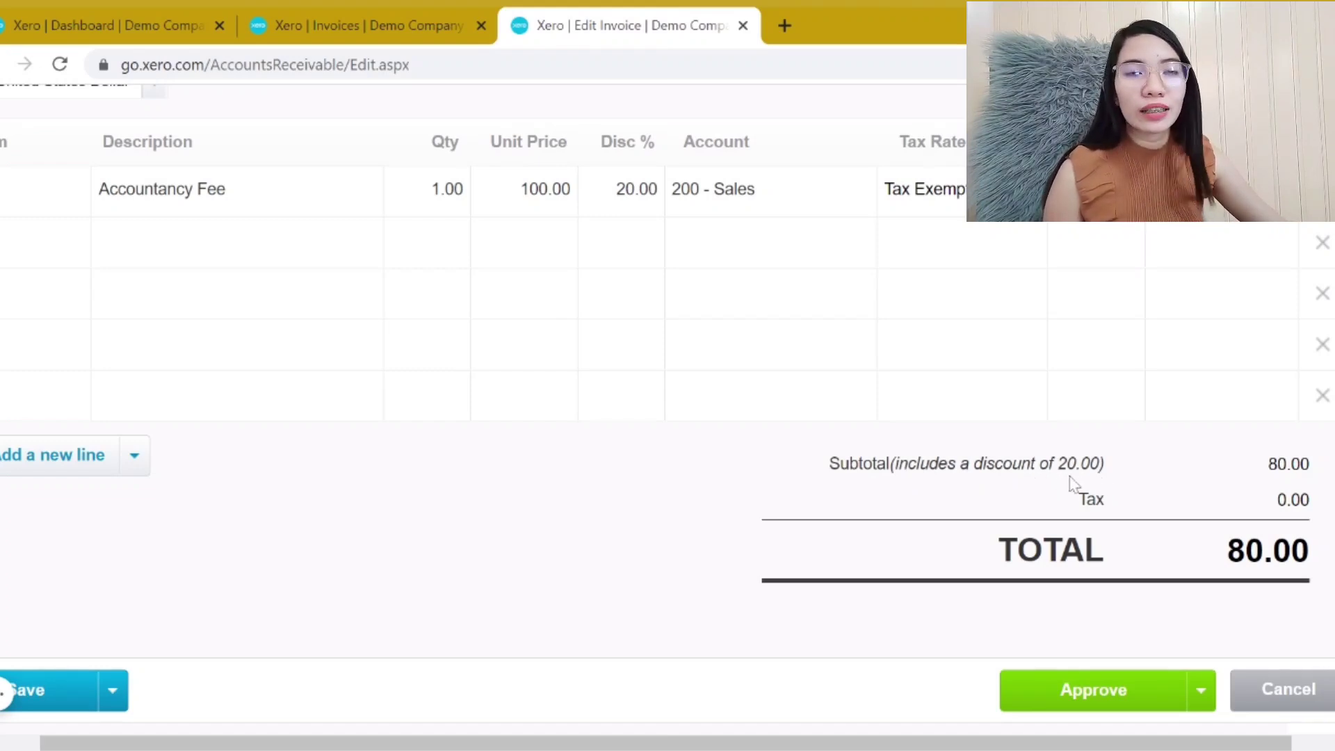
Enter Bookkeeping Fee as the description of the second invoice line
scroll(1072, 484, "up", 3)
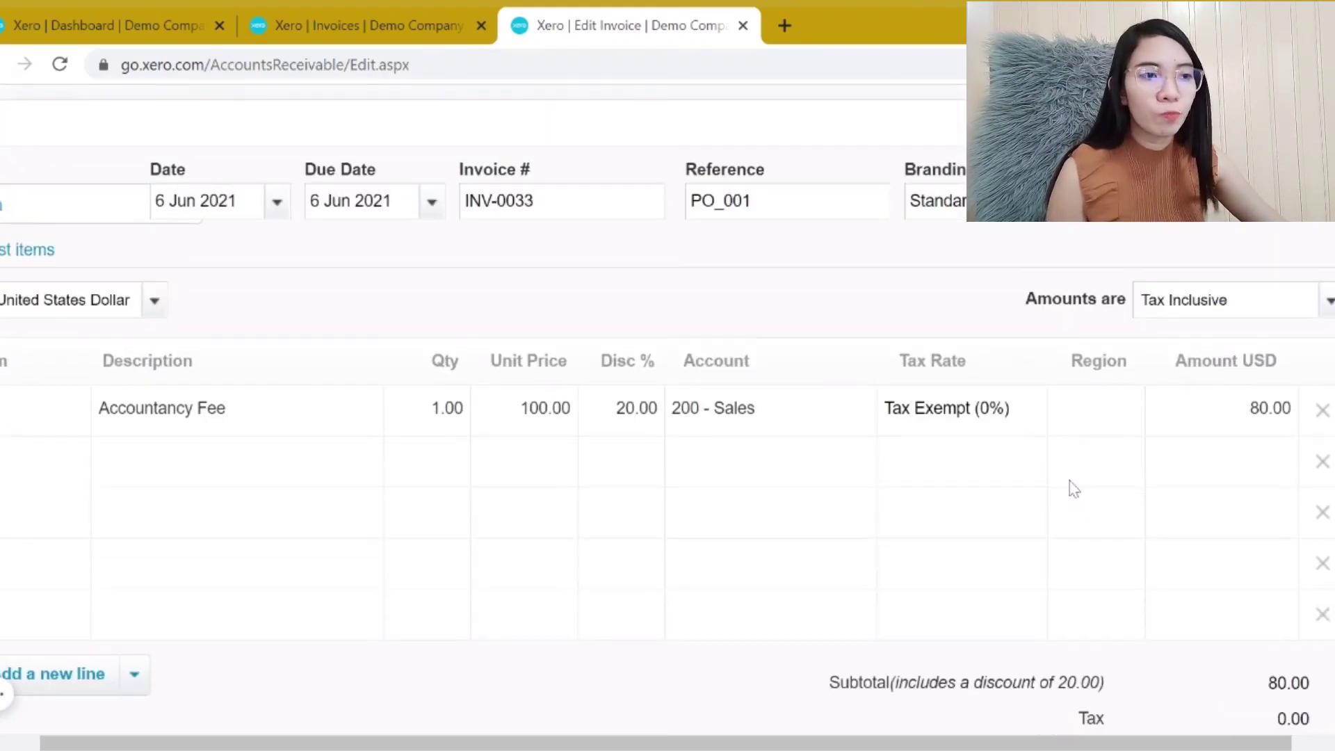
left_click(219, 471)
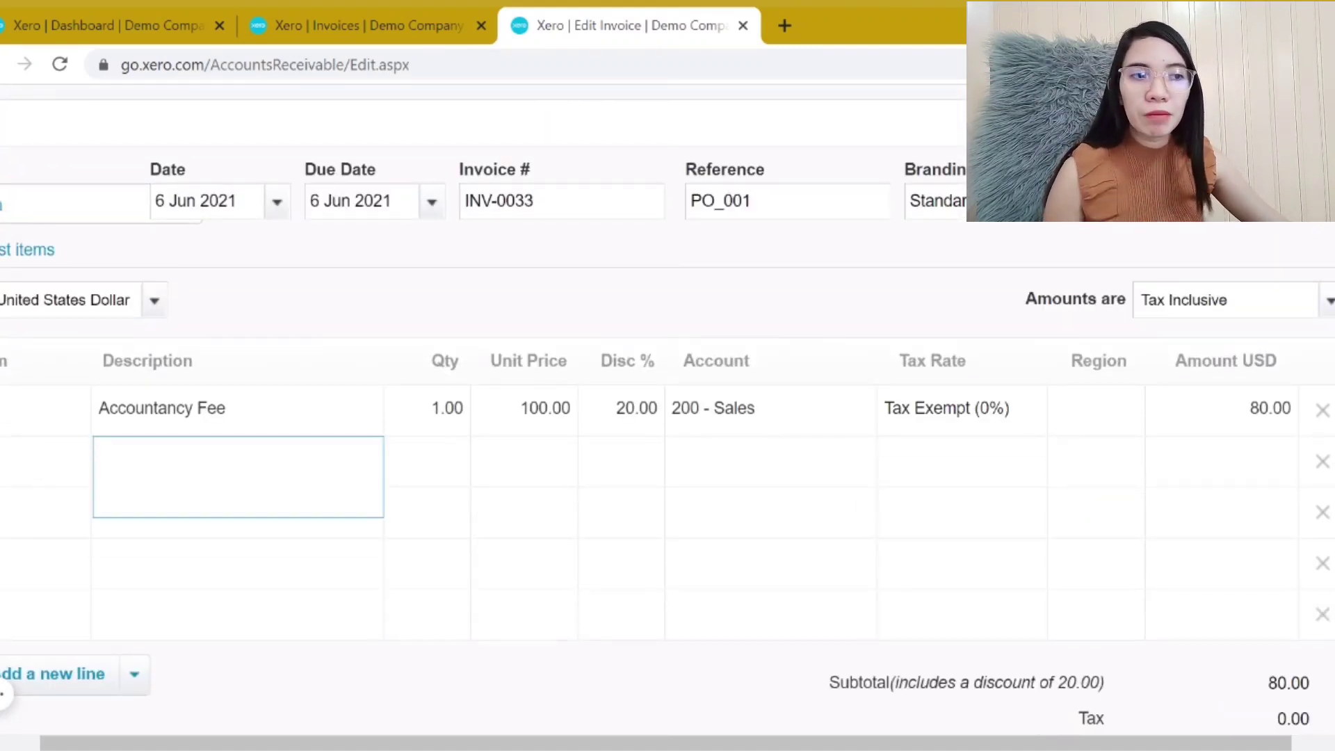
type("B")
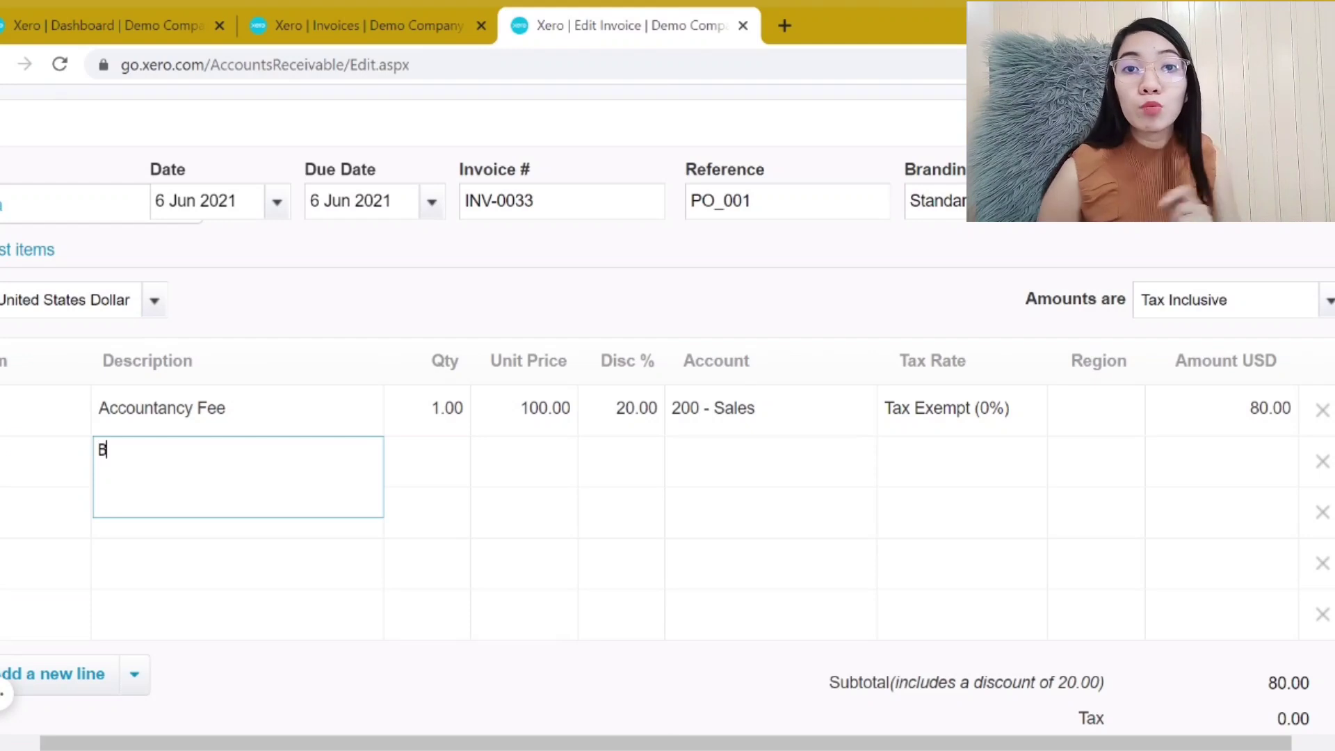
type("ookkeepign")
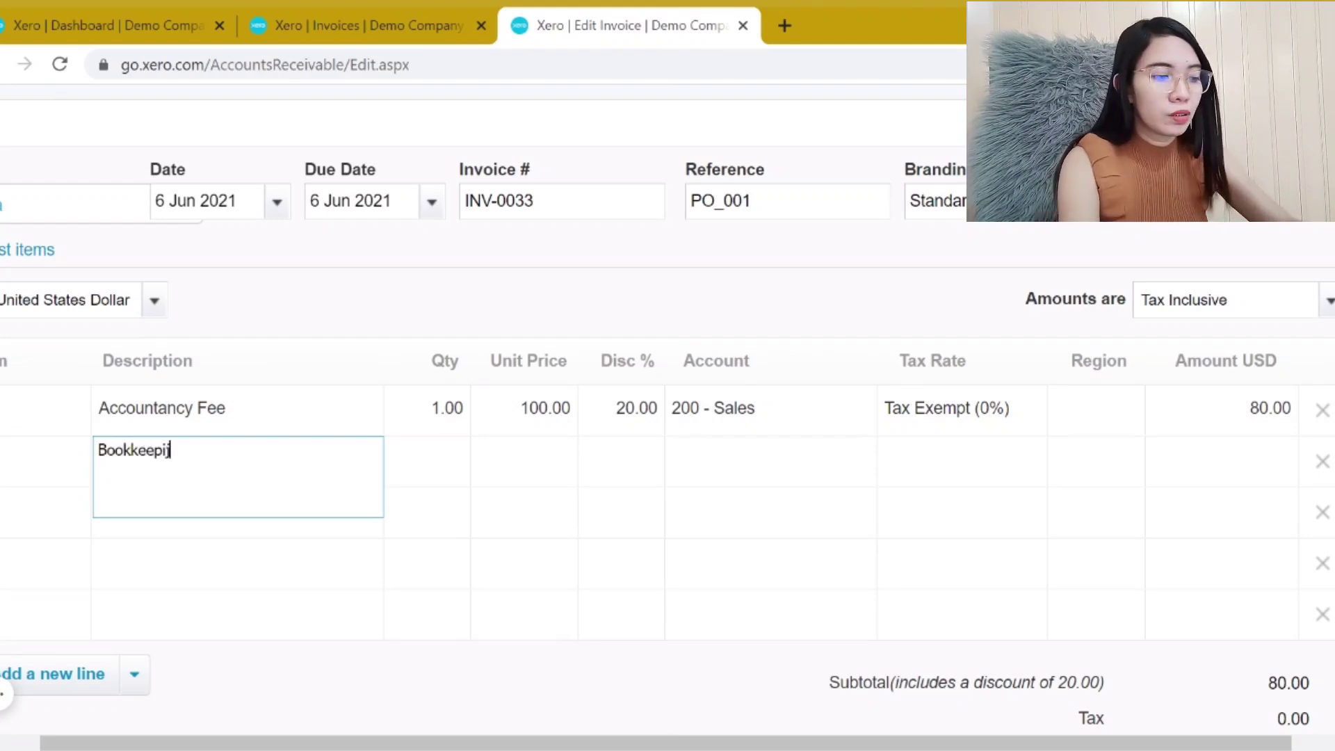
key("BackSpace")
key("BackSpace")
type("n")
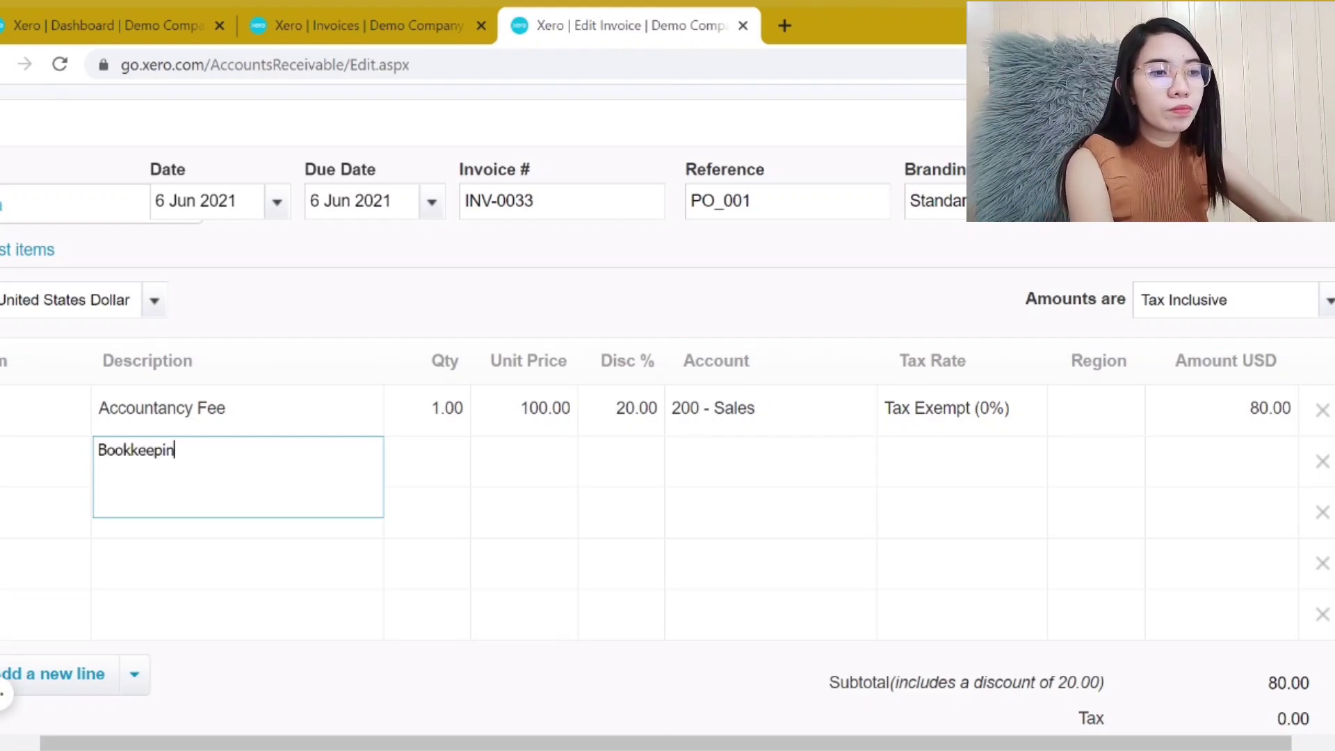
type("g Fee")
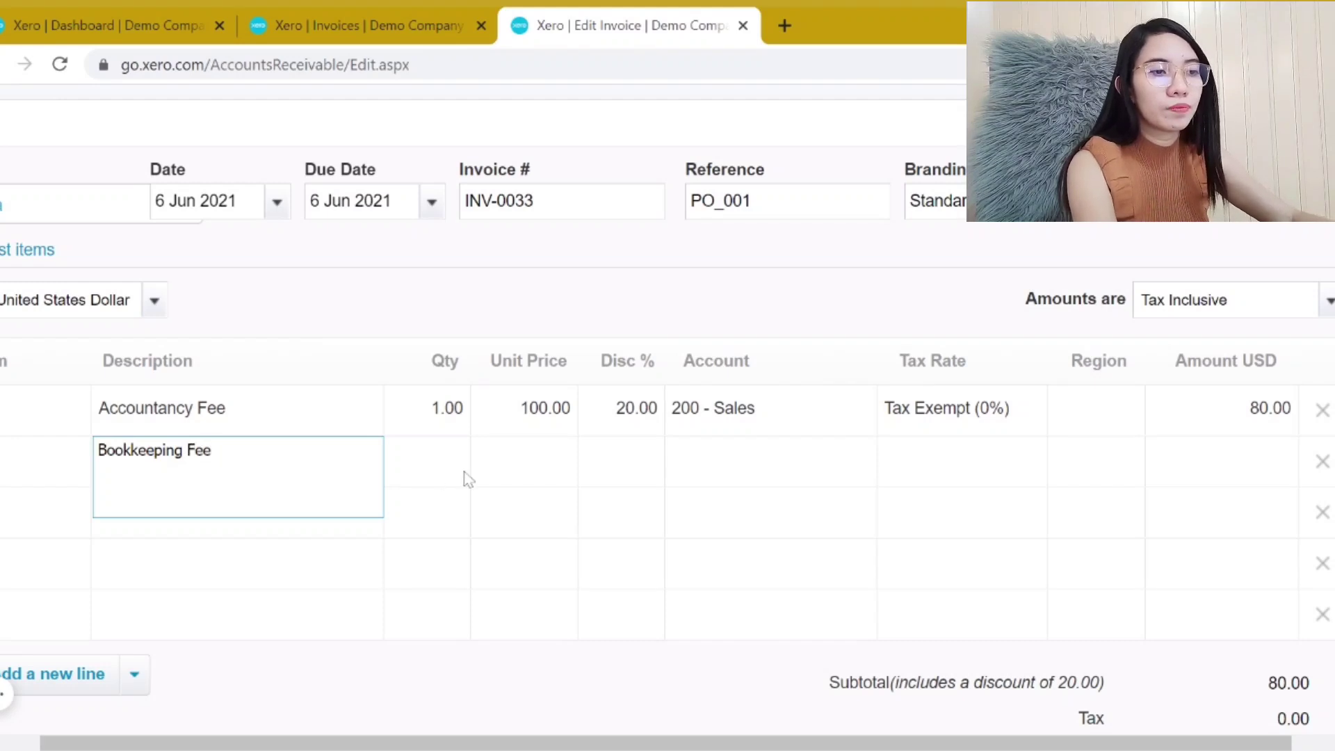
Give the Bookkeeping Fee line a quantity of 1 and a unit price of 300
left_click(511, 478)
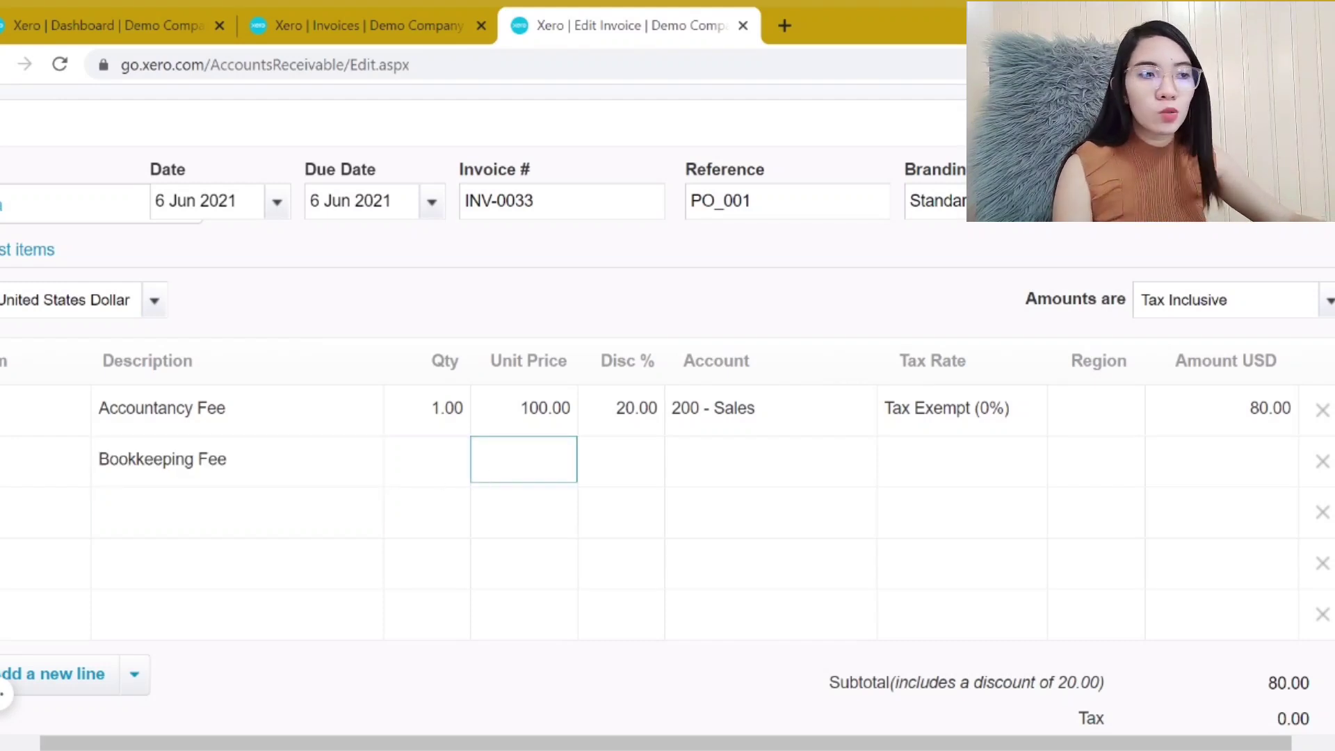
left_click(647, 471)
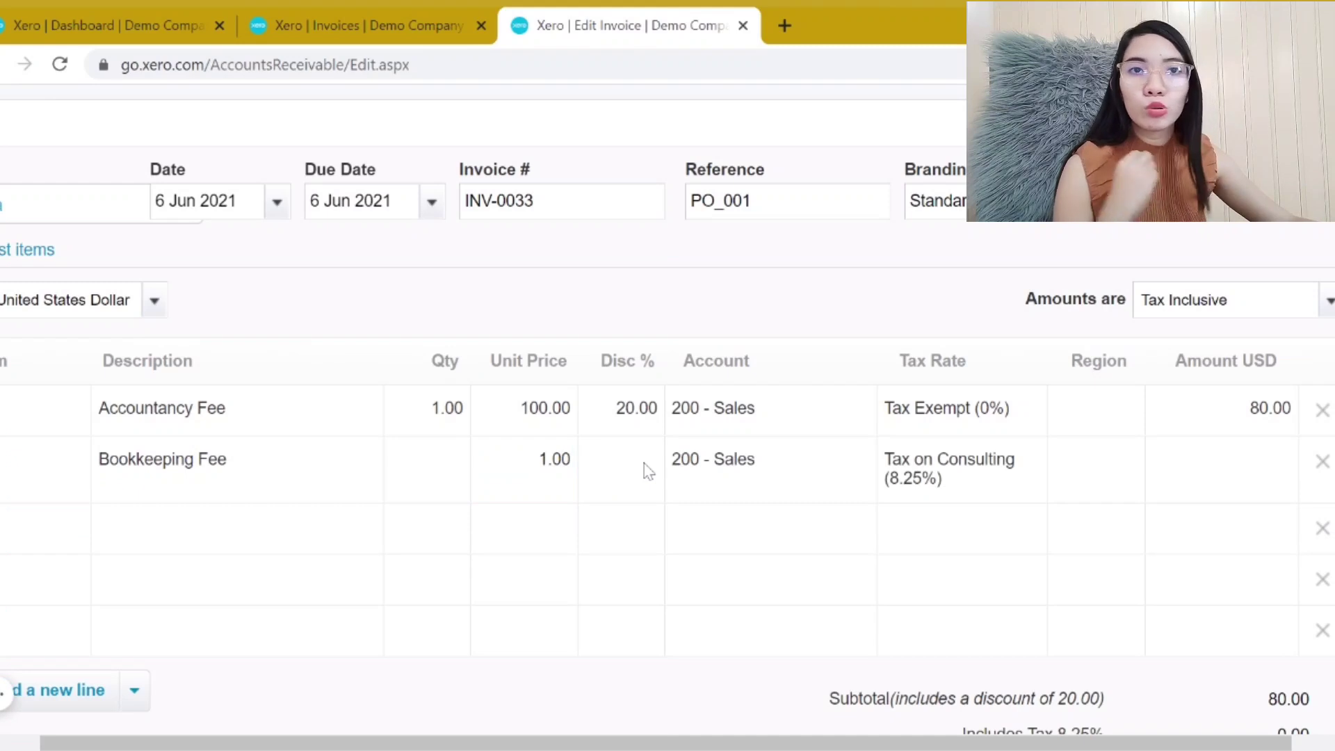
left_click(431, 467)
type("1")
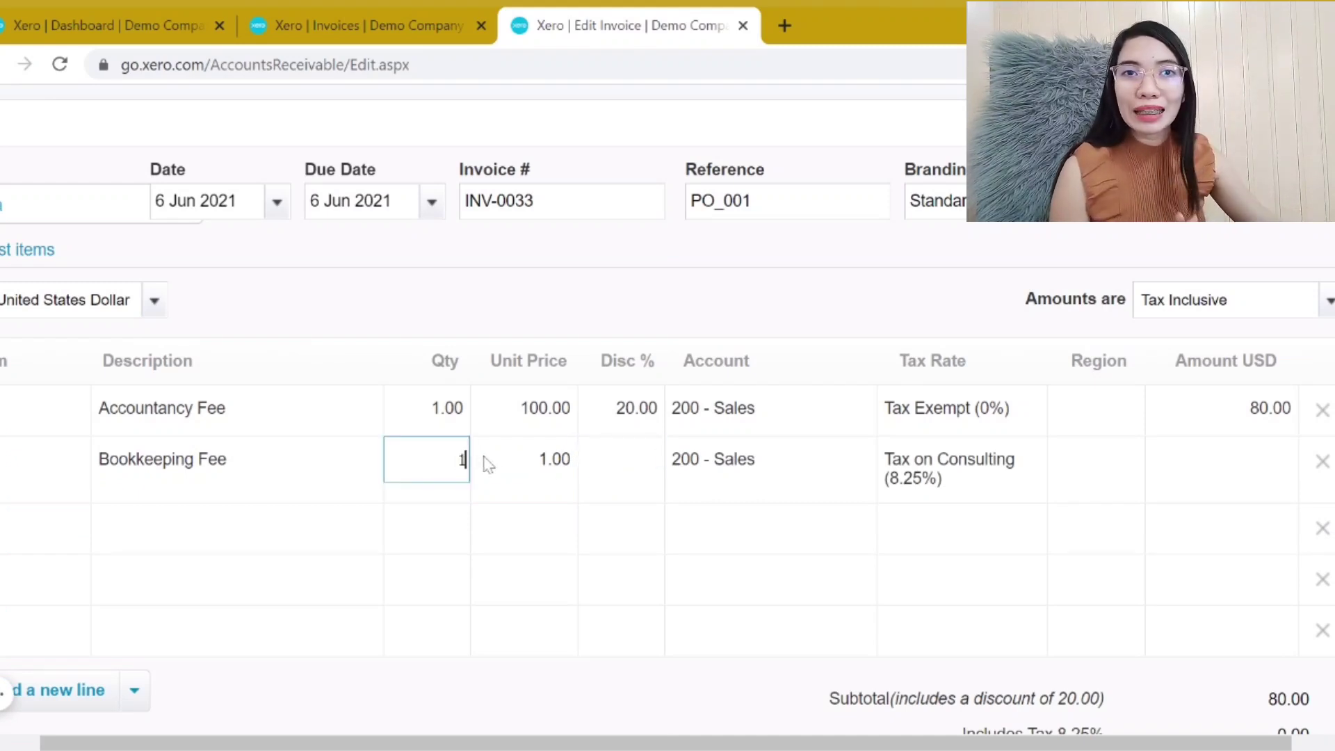
left_click(547, 487)
type("300")
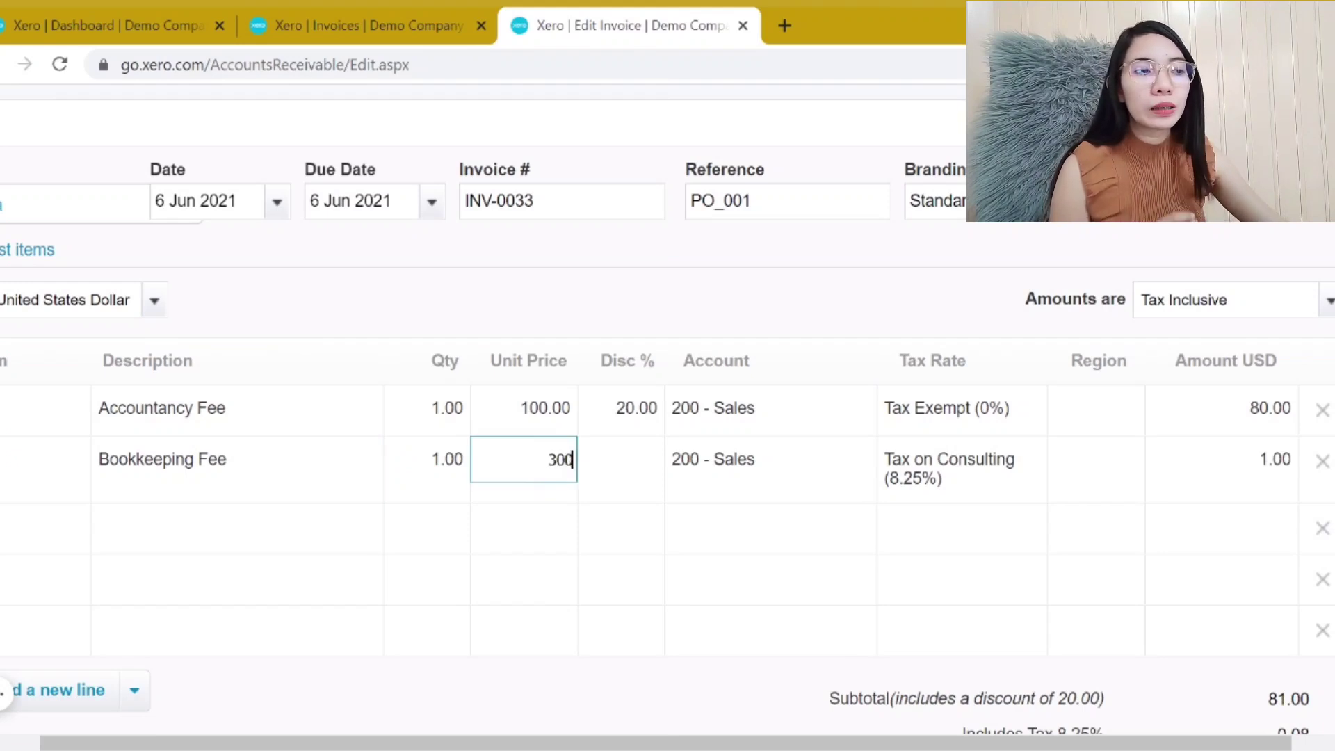
left_click(581, 317)
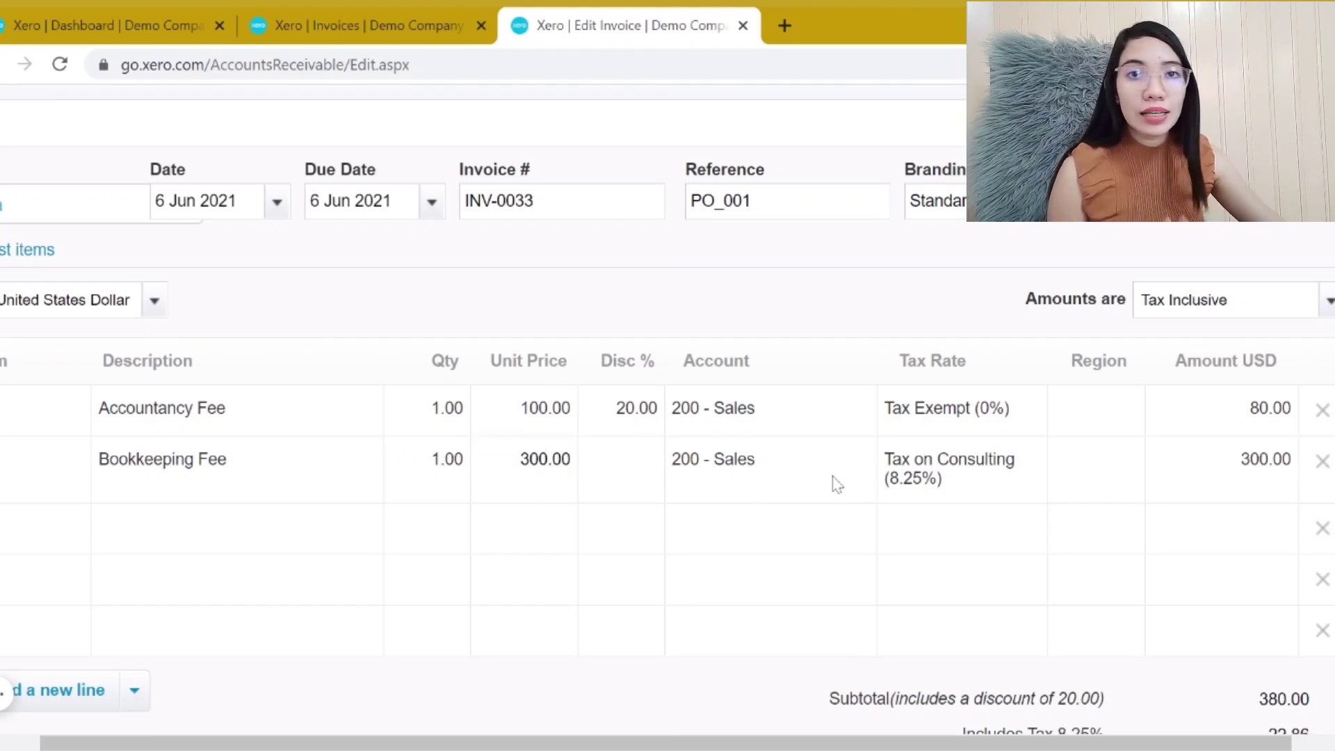
Set the Bookkeeping Fee line's tax rate to Tax Exempt (0%)
left_click(989, 480)
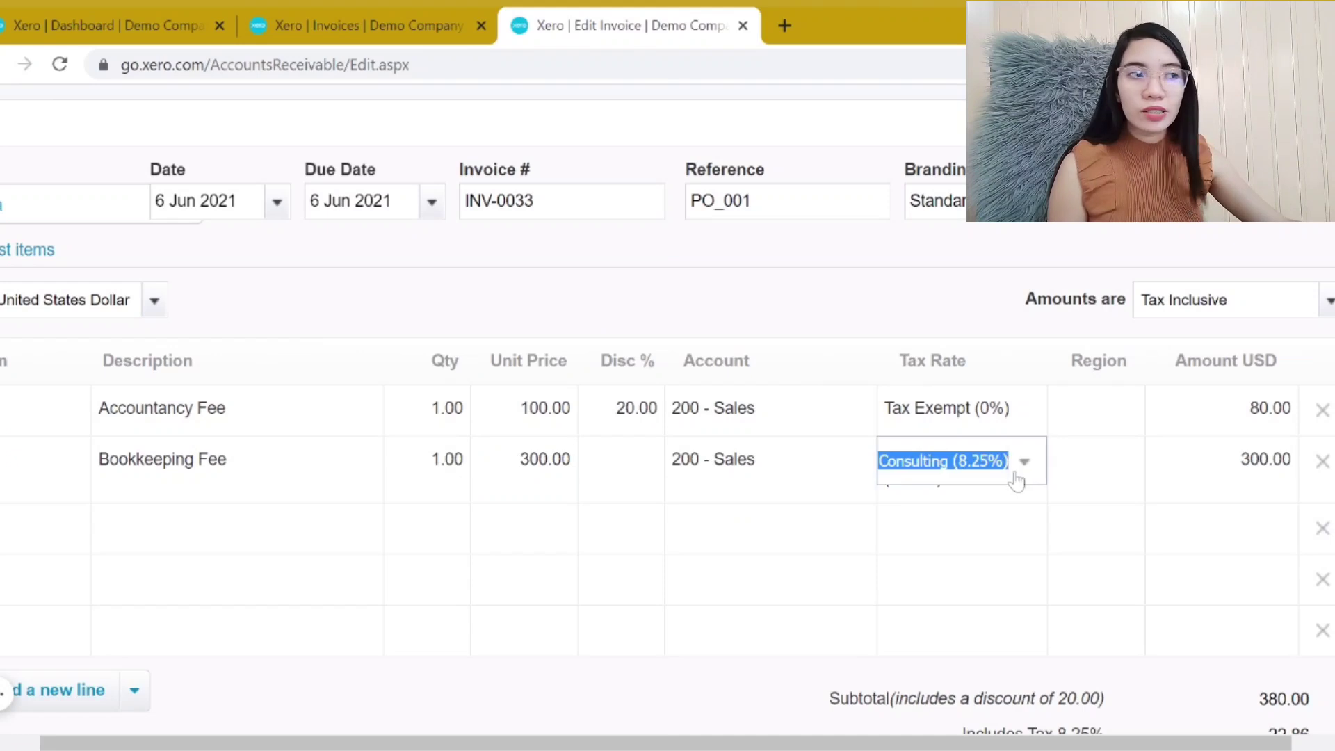
left_click(1026, 463)
left_click(999, 288)
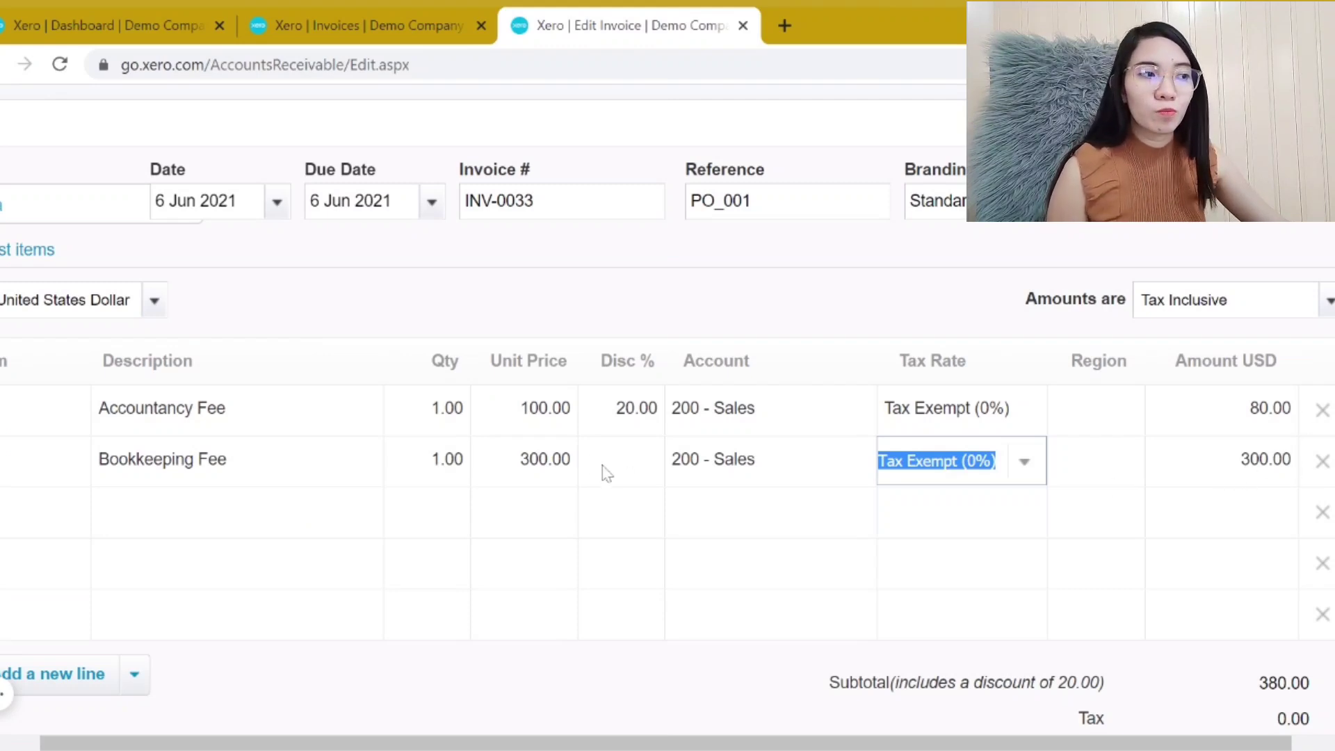
left_click(624, 310)
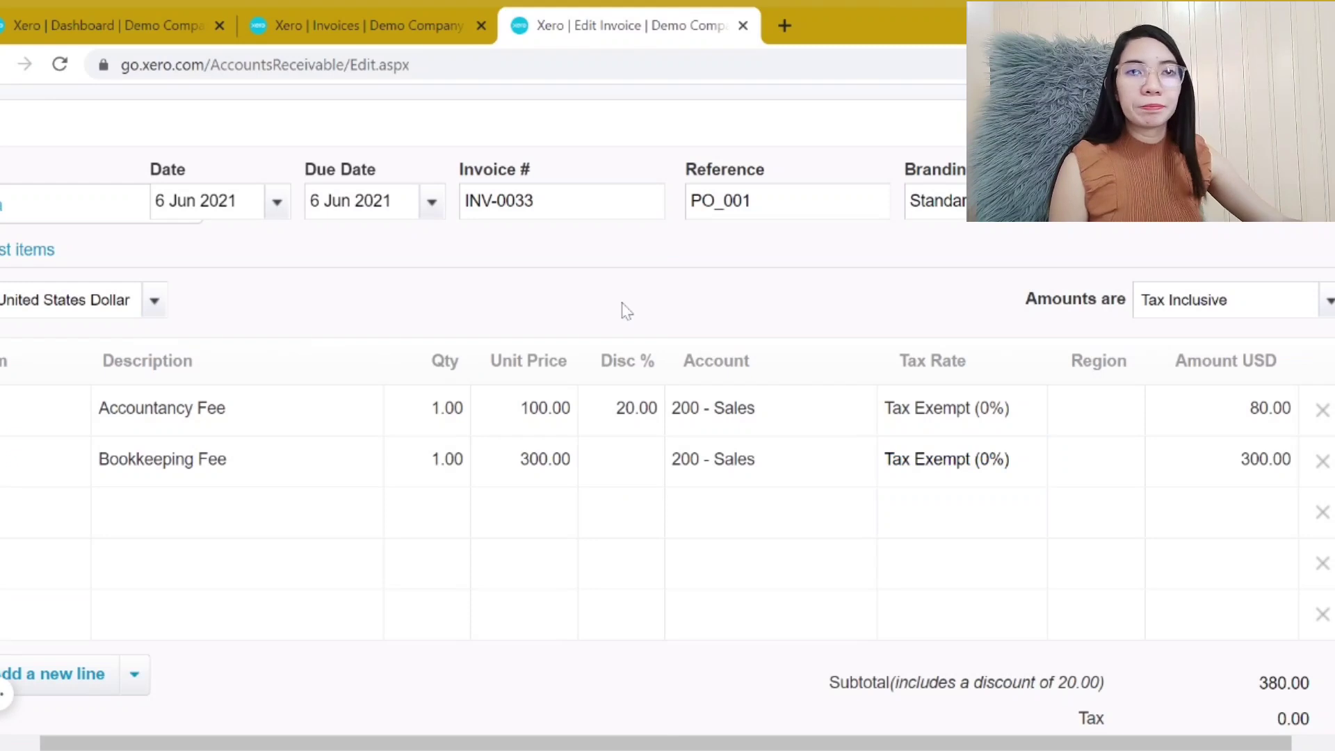
Fill the third invoice line with the description Audit Fee, quantity 1 and unit price 200
left_click(281, 530)
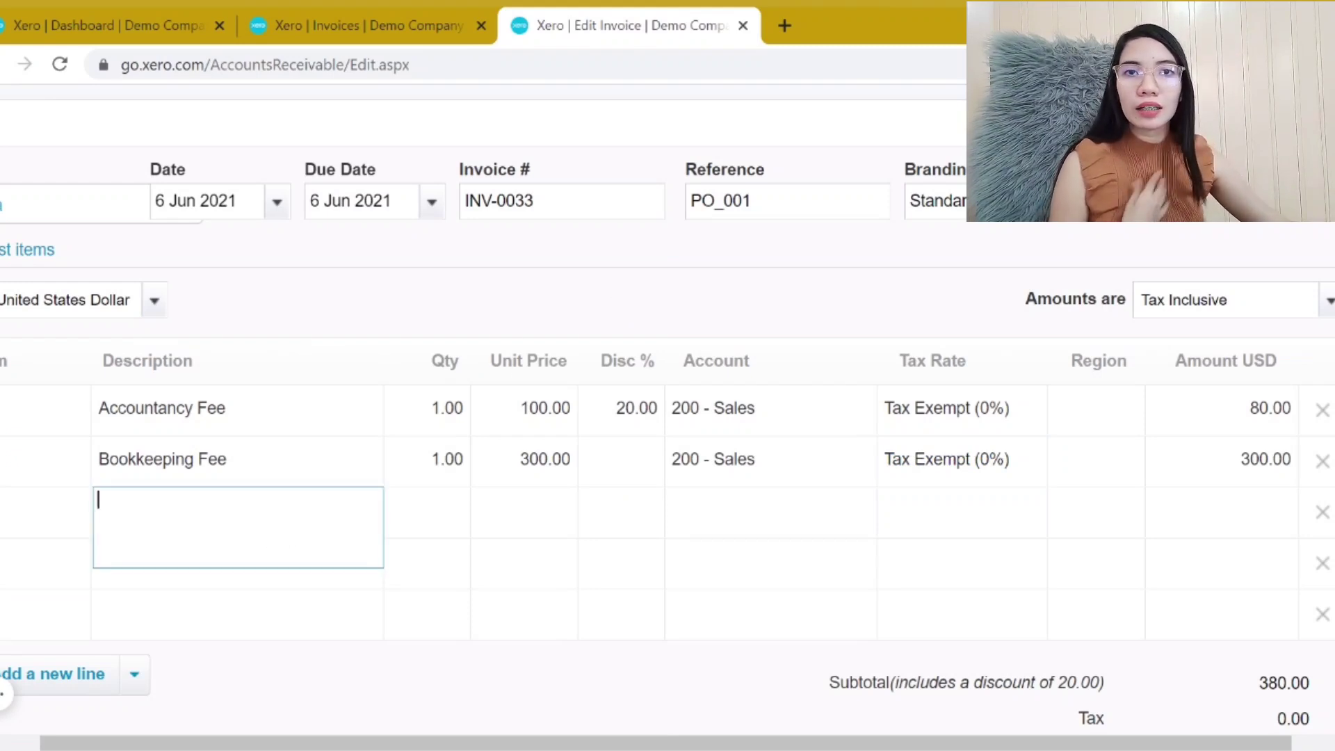
type("Au")
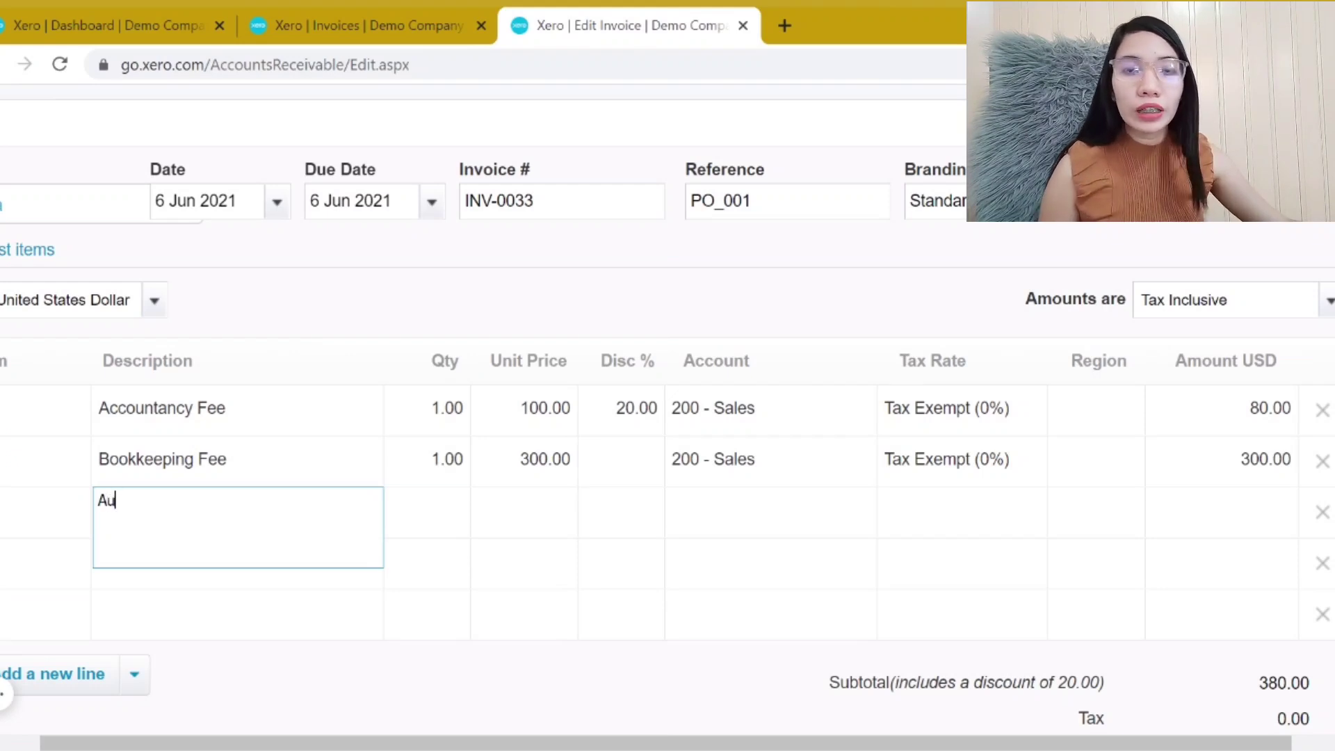
type("dit Fee")
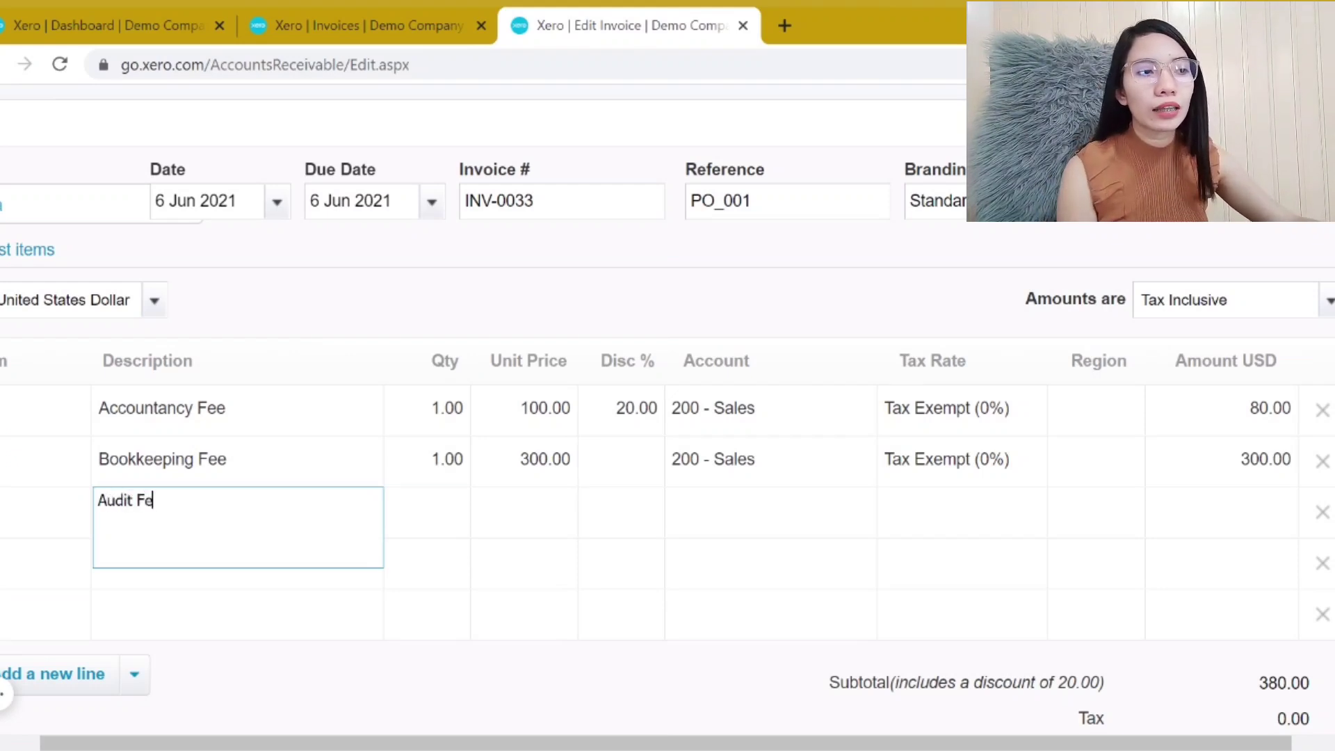
left_click(441, 520)
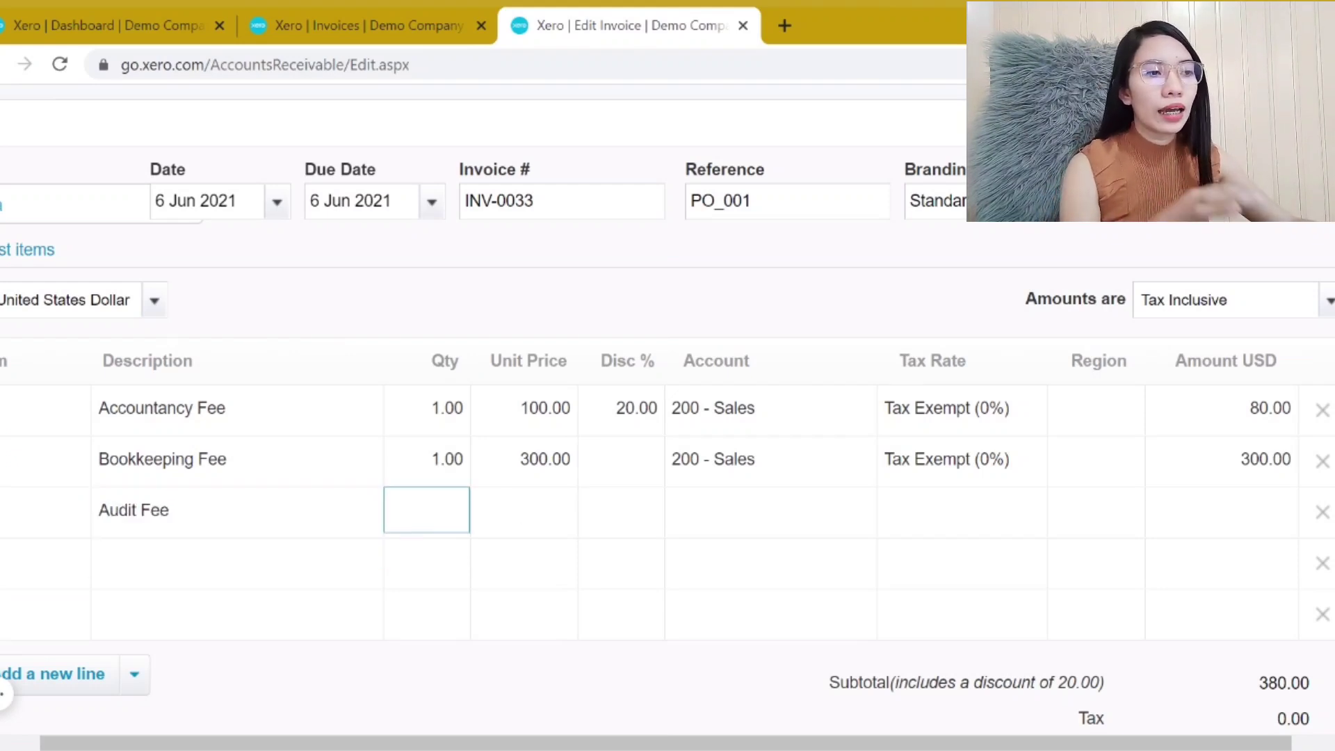
type("1")
left_click(521, 526)
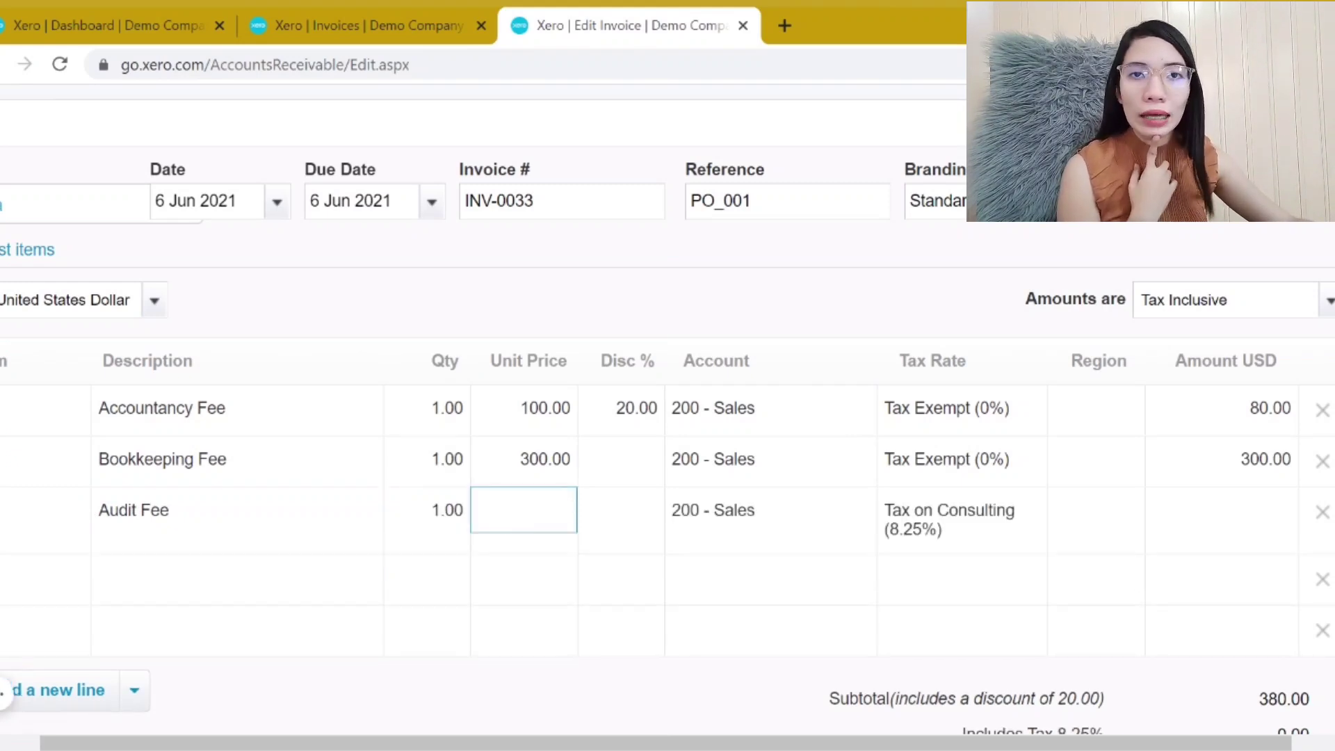
type("200")
left_click(587, 301)
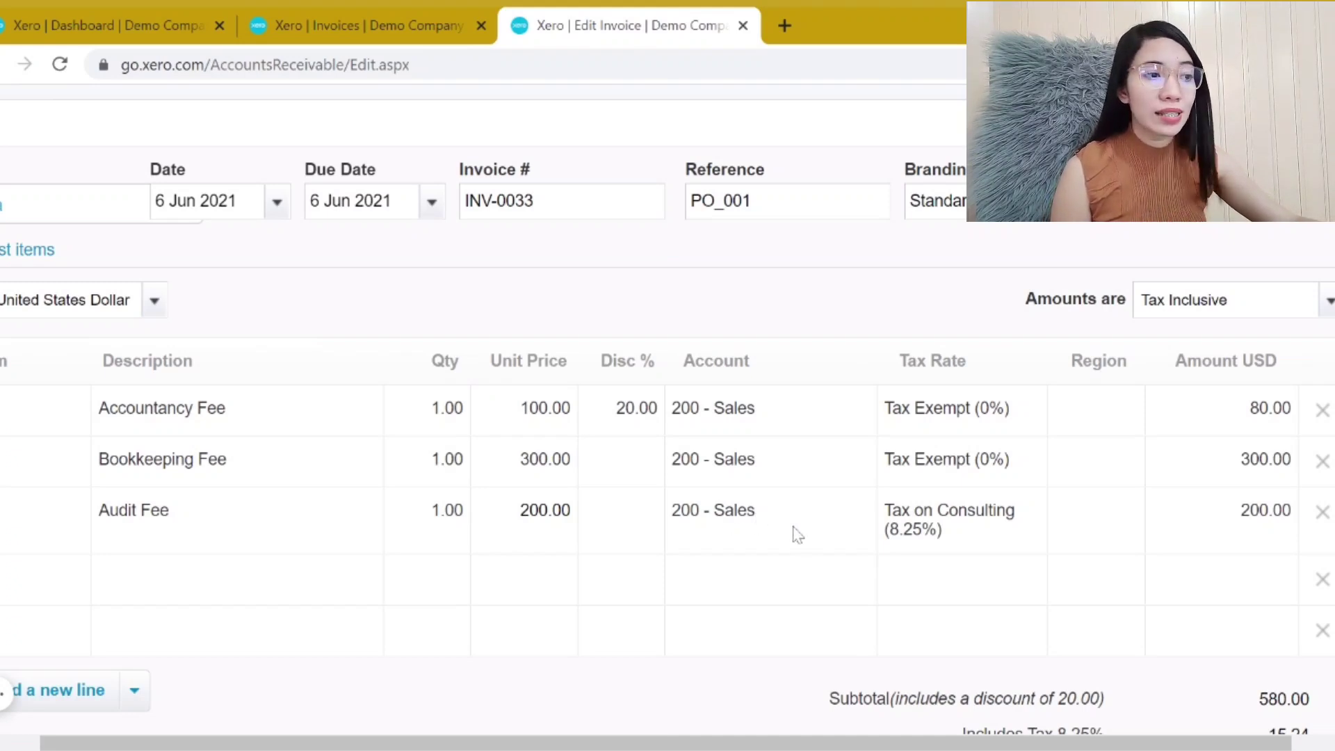
Set the Audit Fee line's tax rate to MB - GST/RST on Sales (12%)
left_click(967, 521)
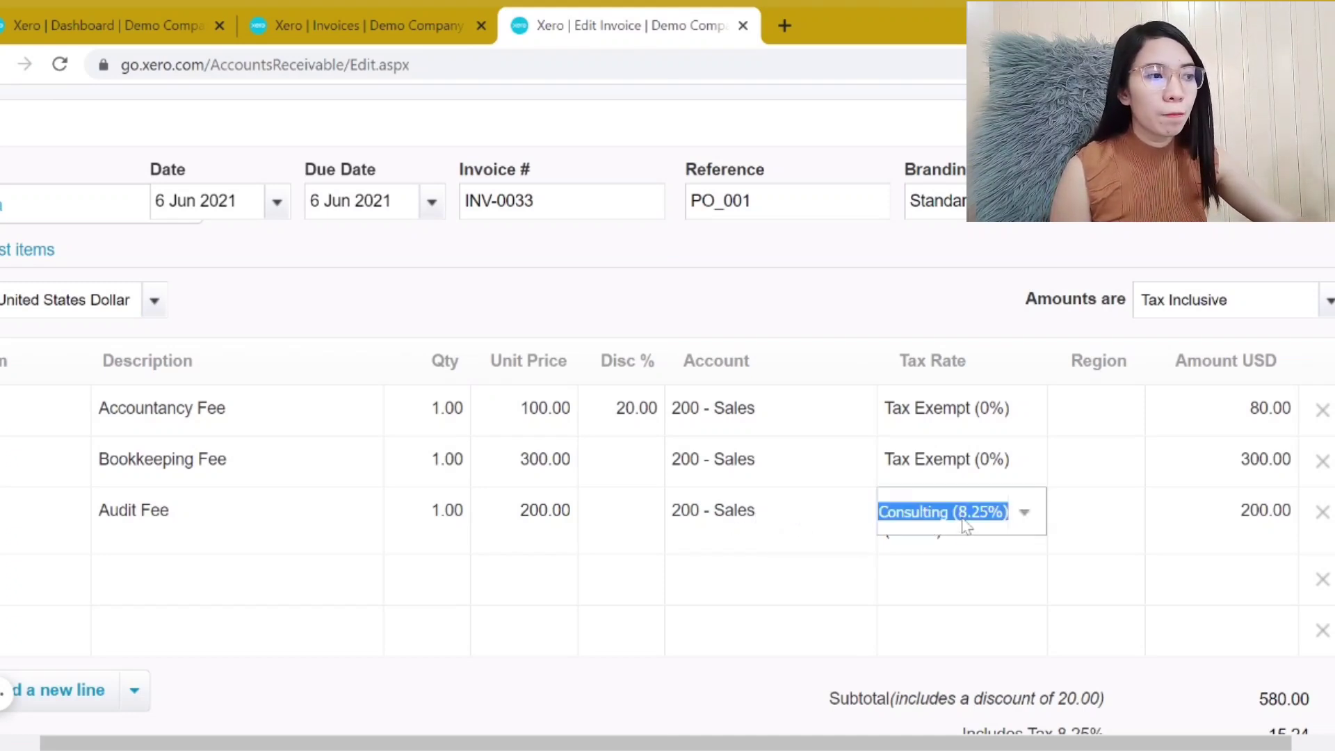
left_click(1026, 527)
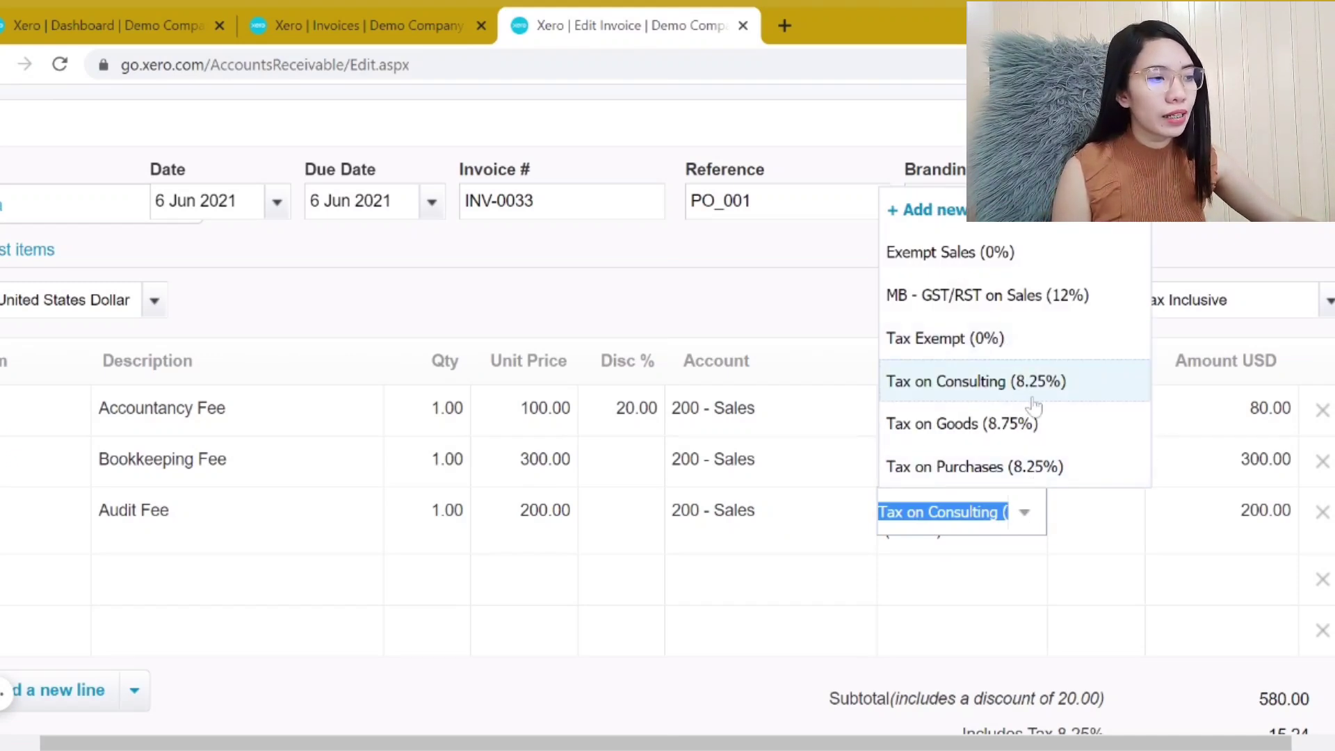
scroll(1034, 400, "up", 2)
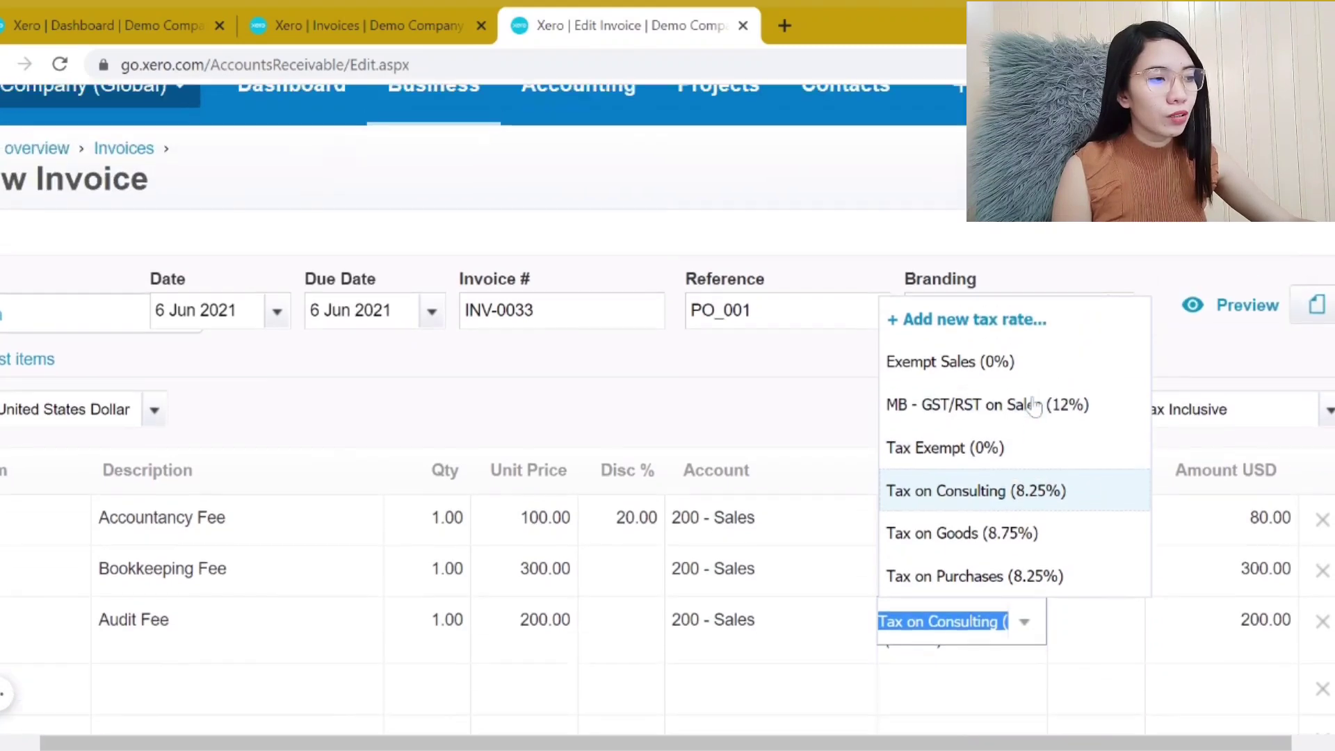
left_click(1040, 422)
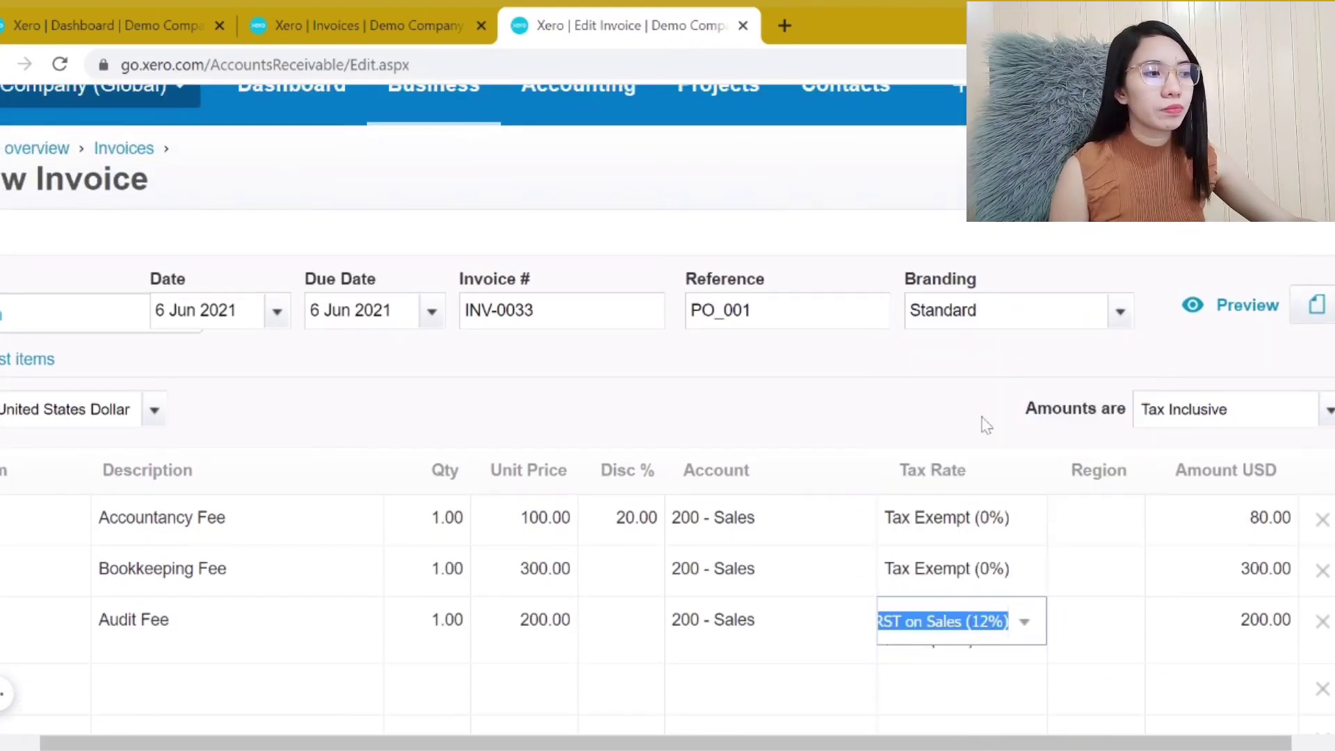
Review the included tax in the invoice totals and look through the tax treatment options for the amounts
scroll(922, 411, "down", 4)
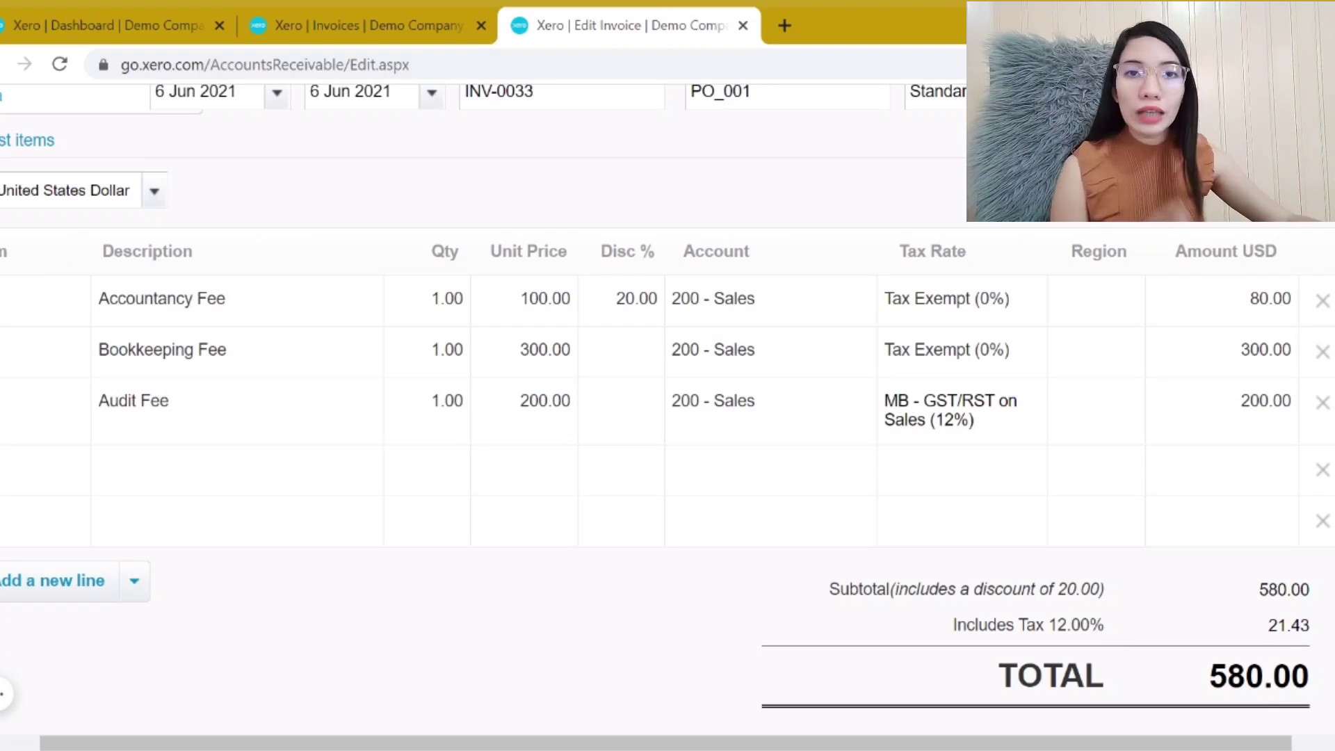
scroll(1273, 609, "down", 2)
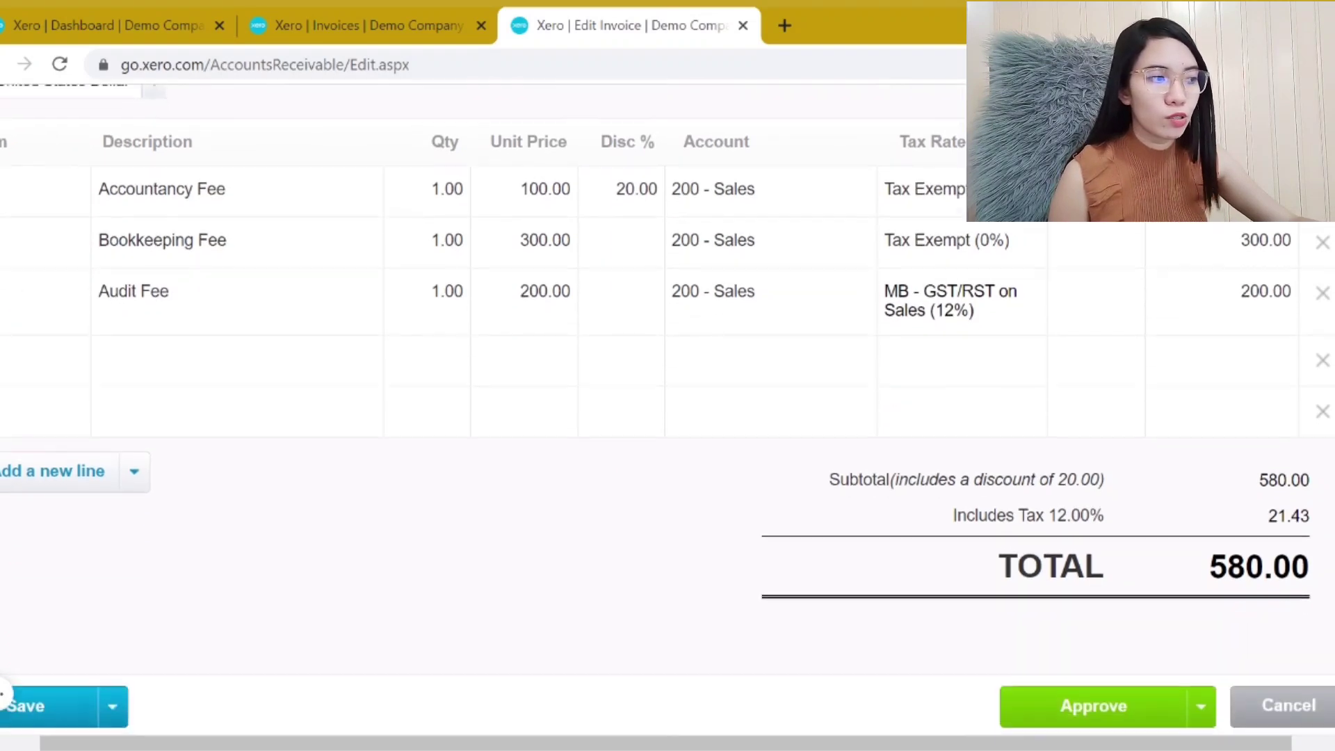
double_click(1324, 517)
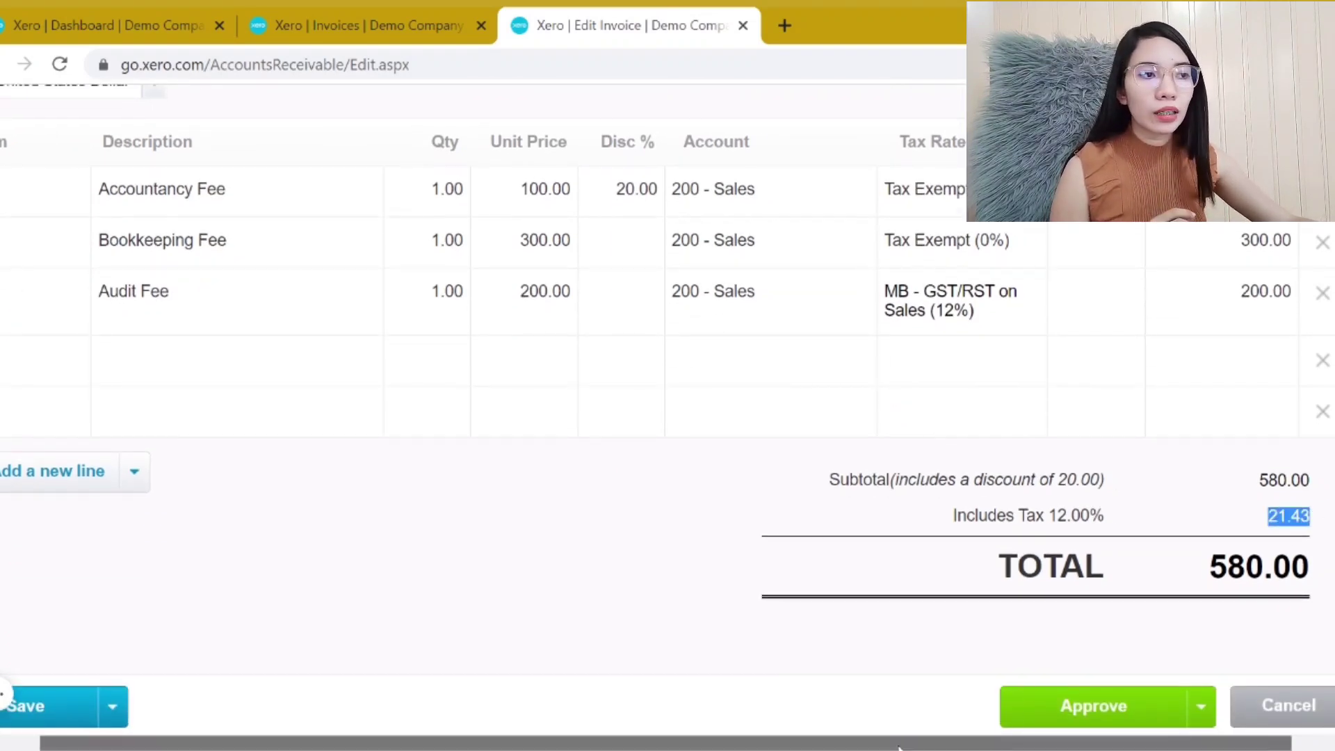
left_click_drag(897, 746, 840, 746)
scroll(1120, 556, "right", 2)
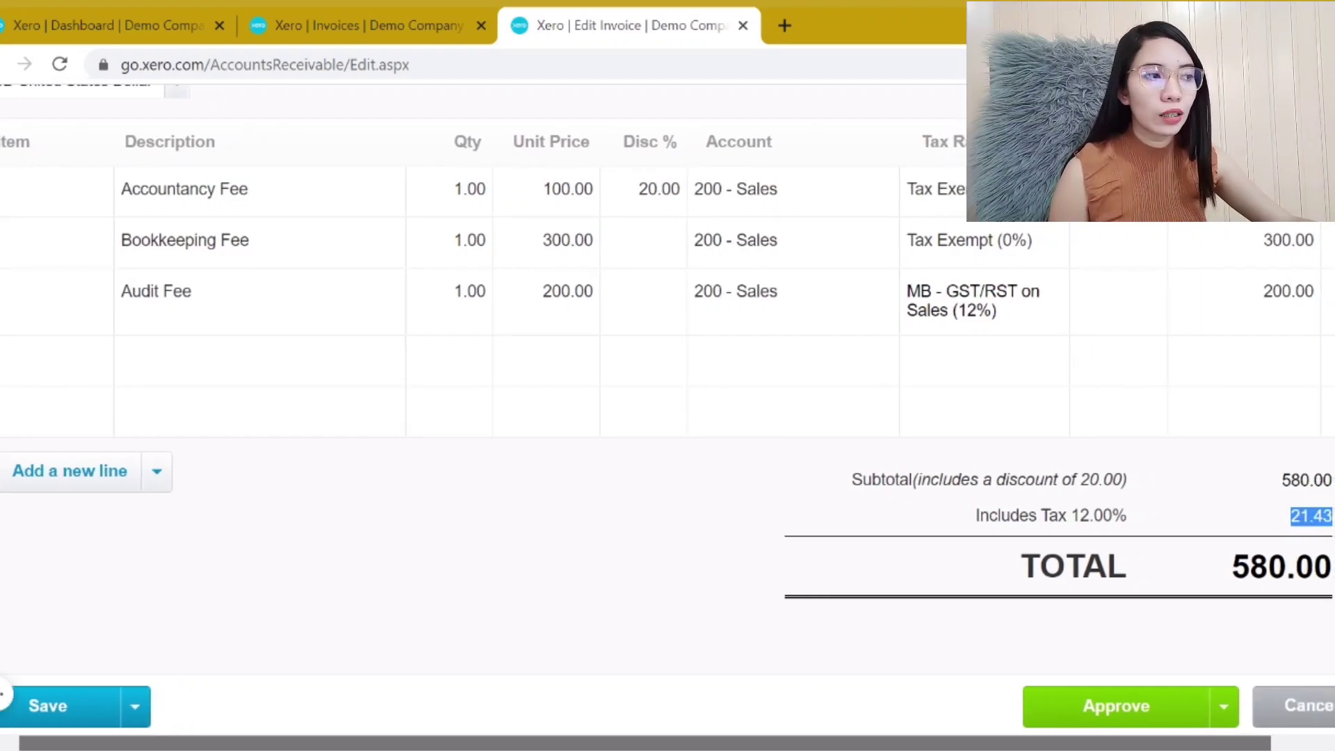
scroll(1120, 557, "up", 3)
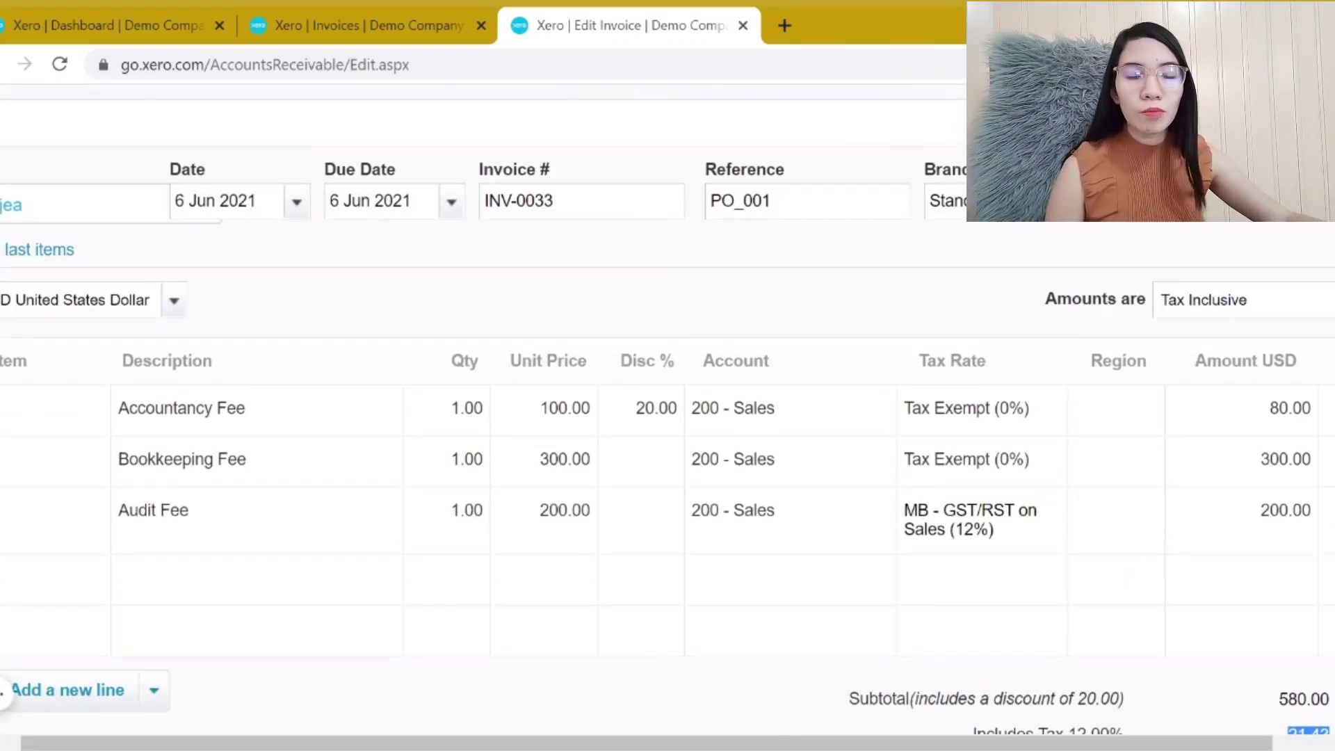
left_click(1207, 299)
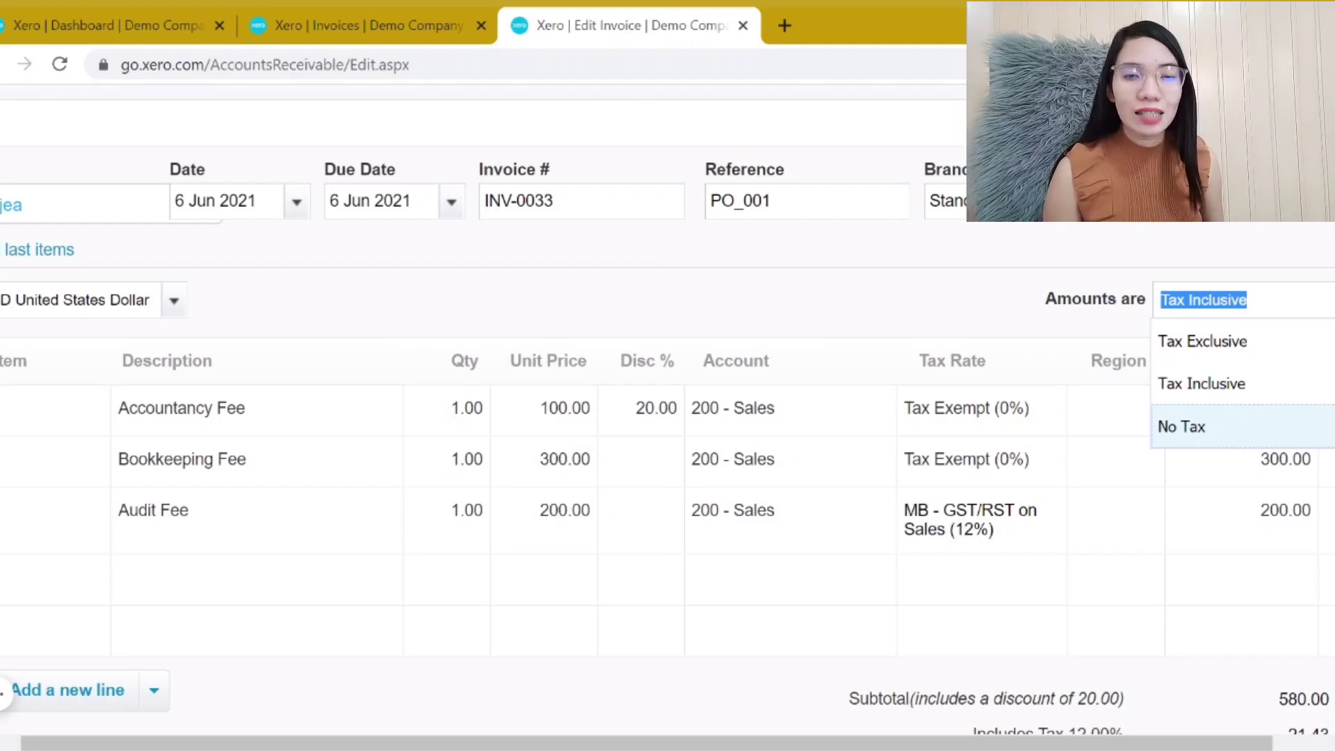
left_click(675, 703)
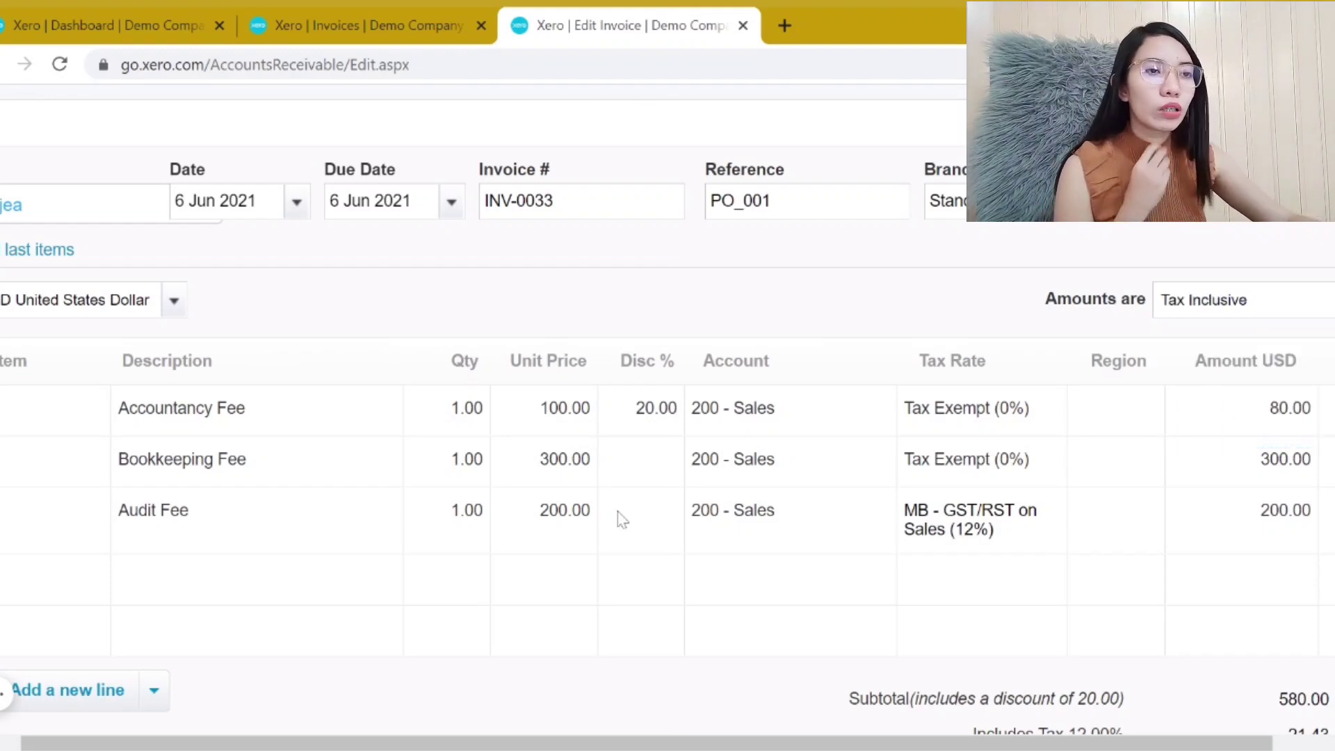
View the available options for saving the invoice and recheck its line items
scroll(605, 525, "down", 4)
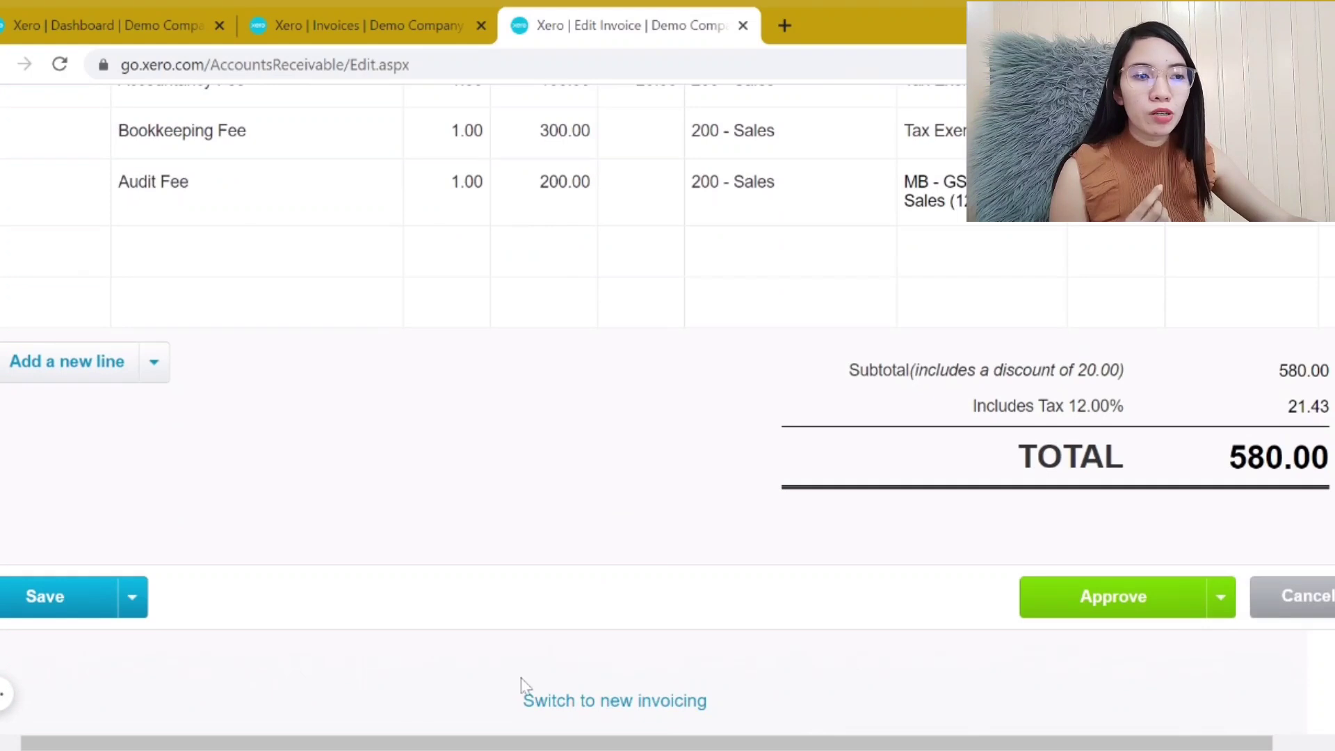
left_click_drag(477, 738, 387, 741)
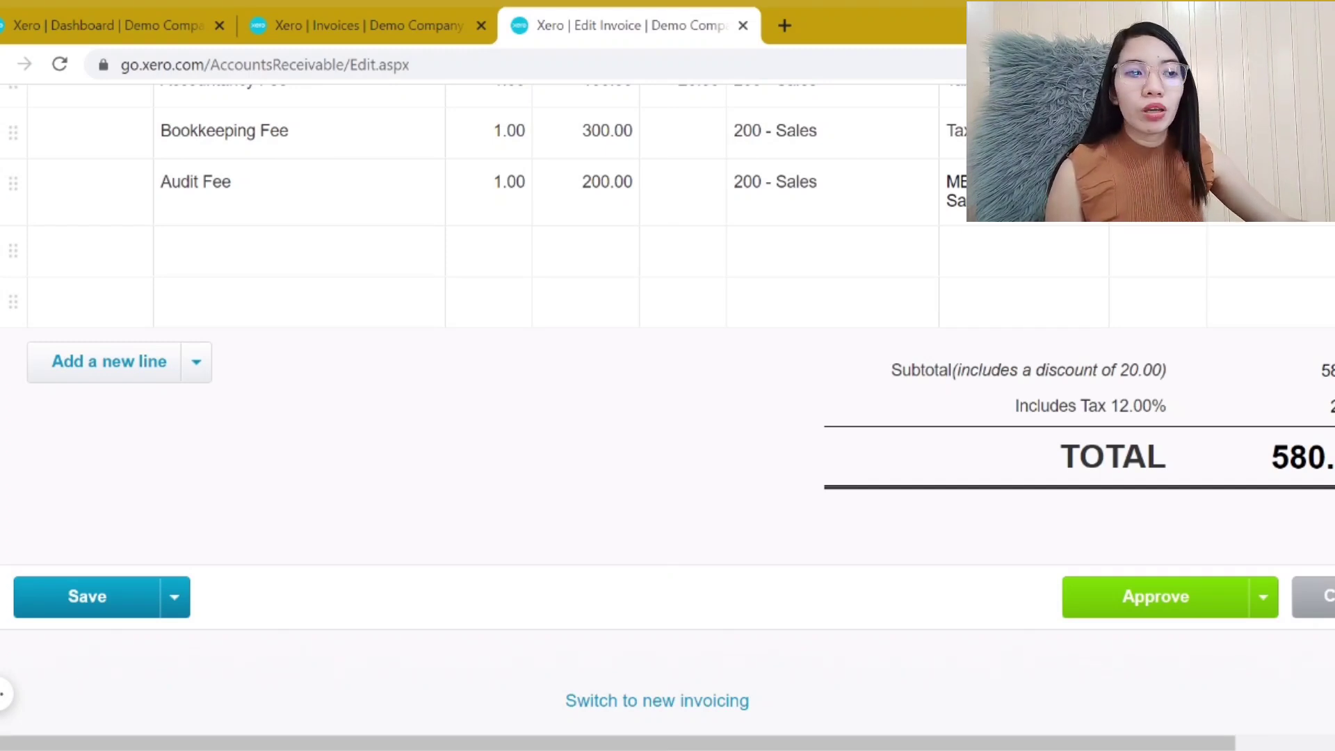
left_click(175, 607)
scroll(188, 596, "down", 2)
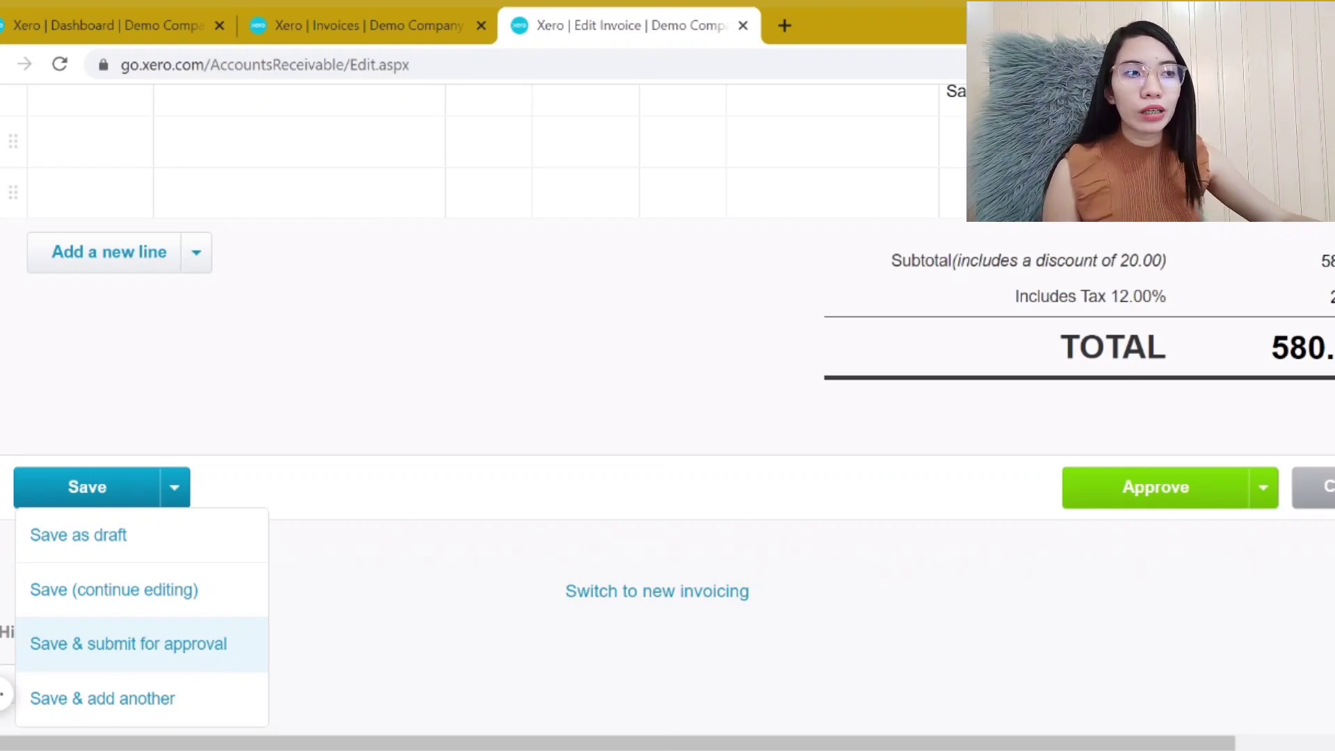
scroll(262, 625, "up", 3)
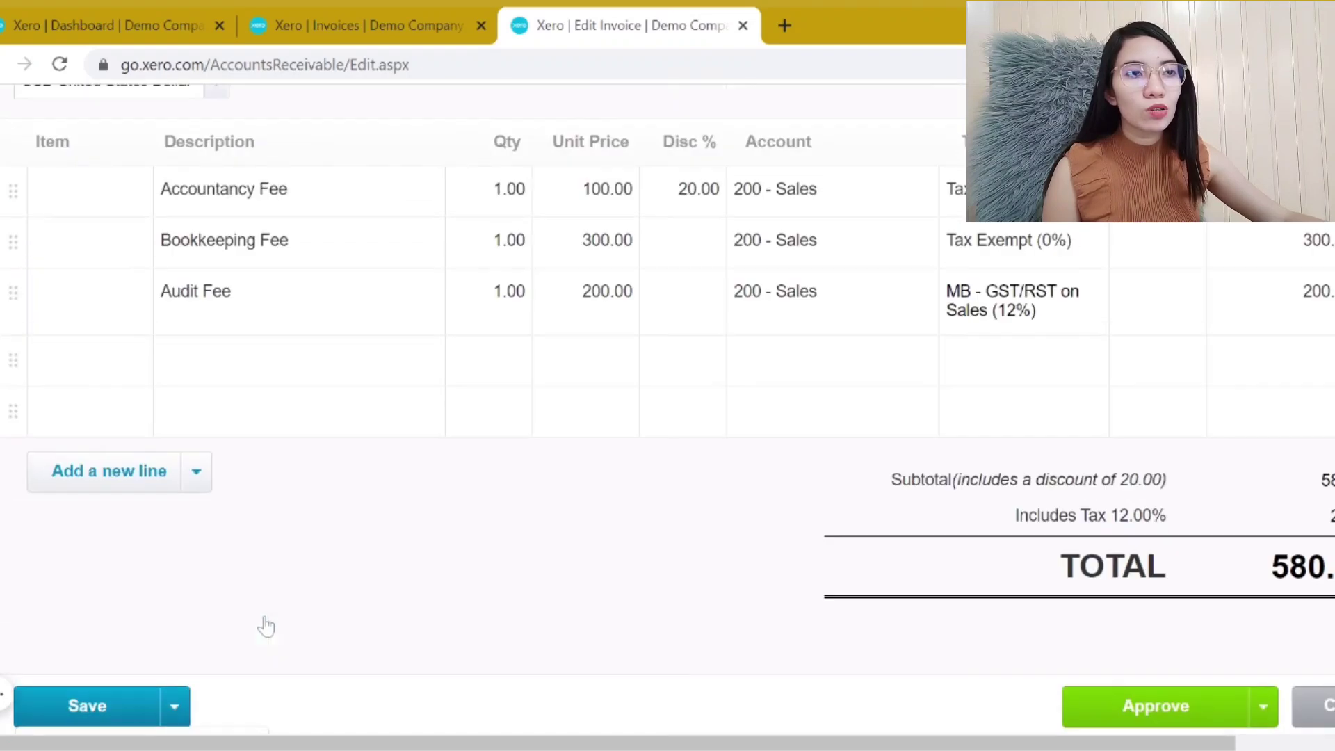
Save the completed three-line invoice as a draft
left_click(384, 22)
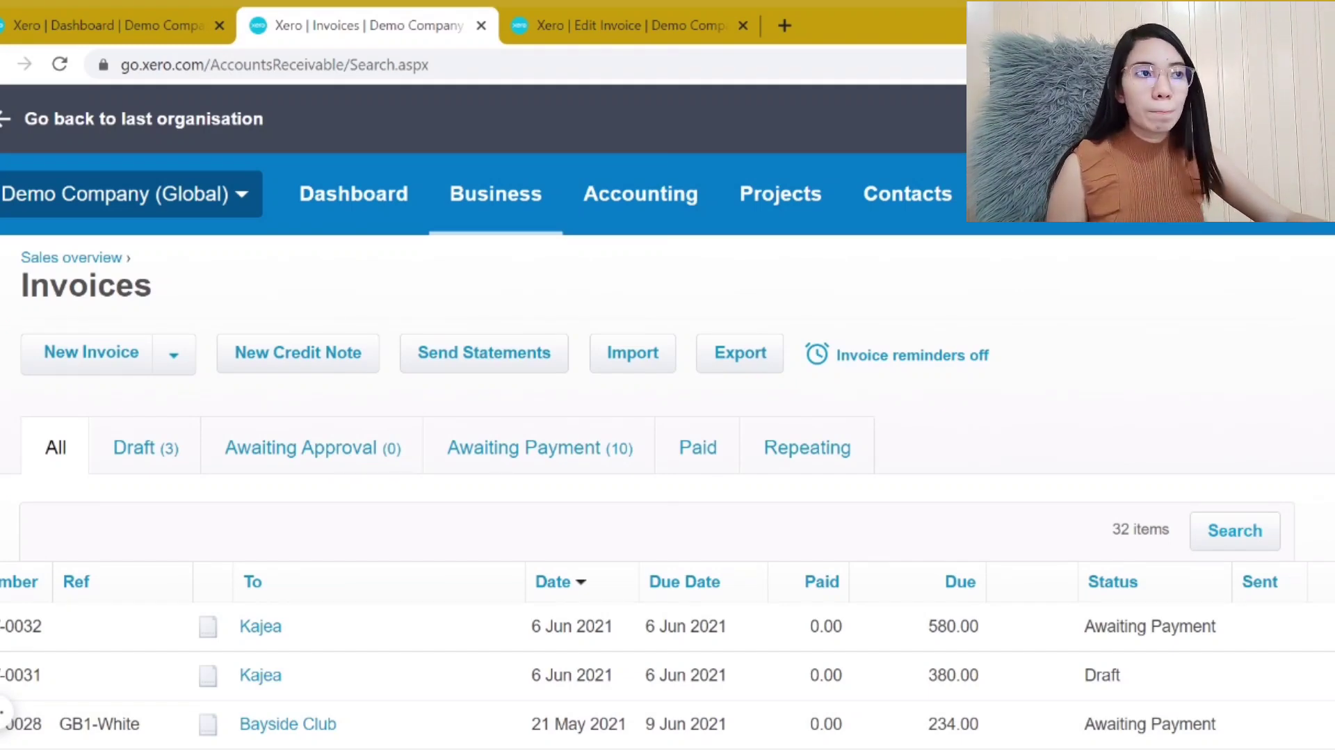
left_click(690, 16)
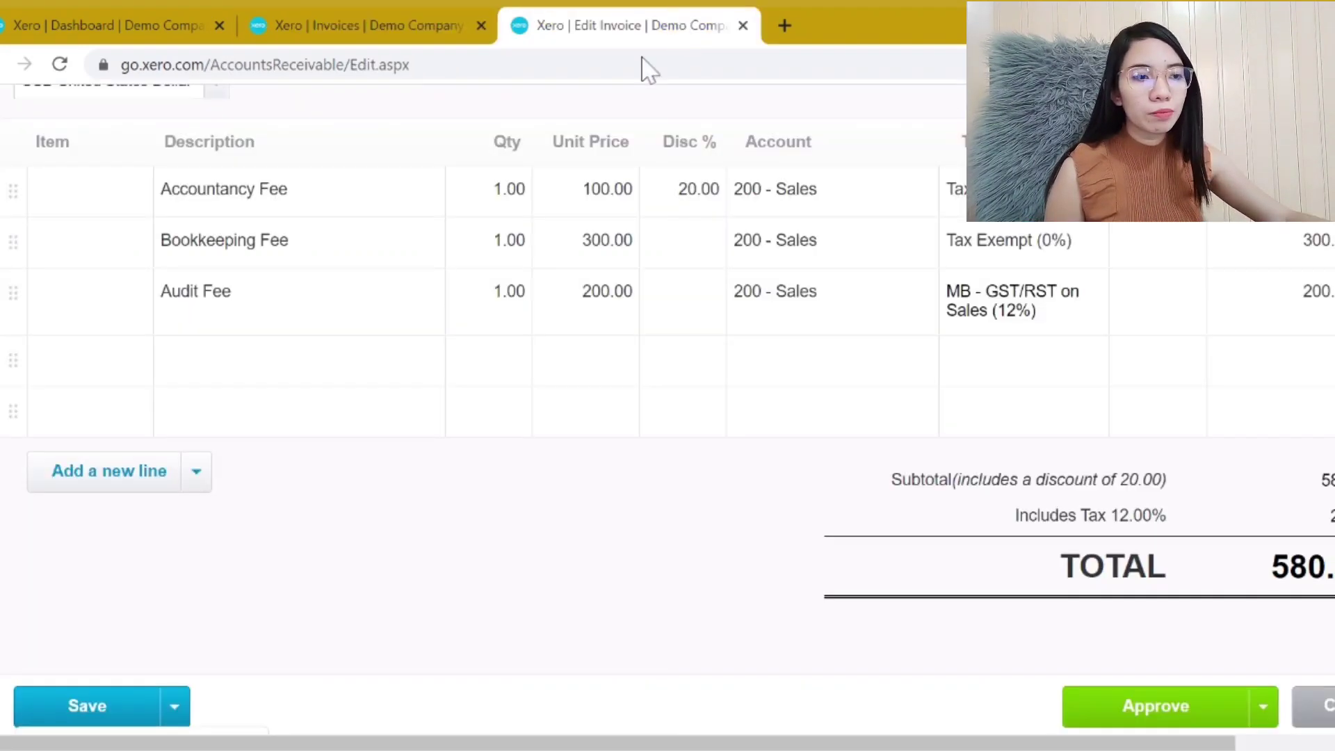
left_click(197, 472)
scroll(249, 522, "down", 3)
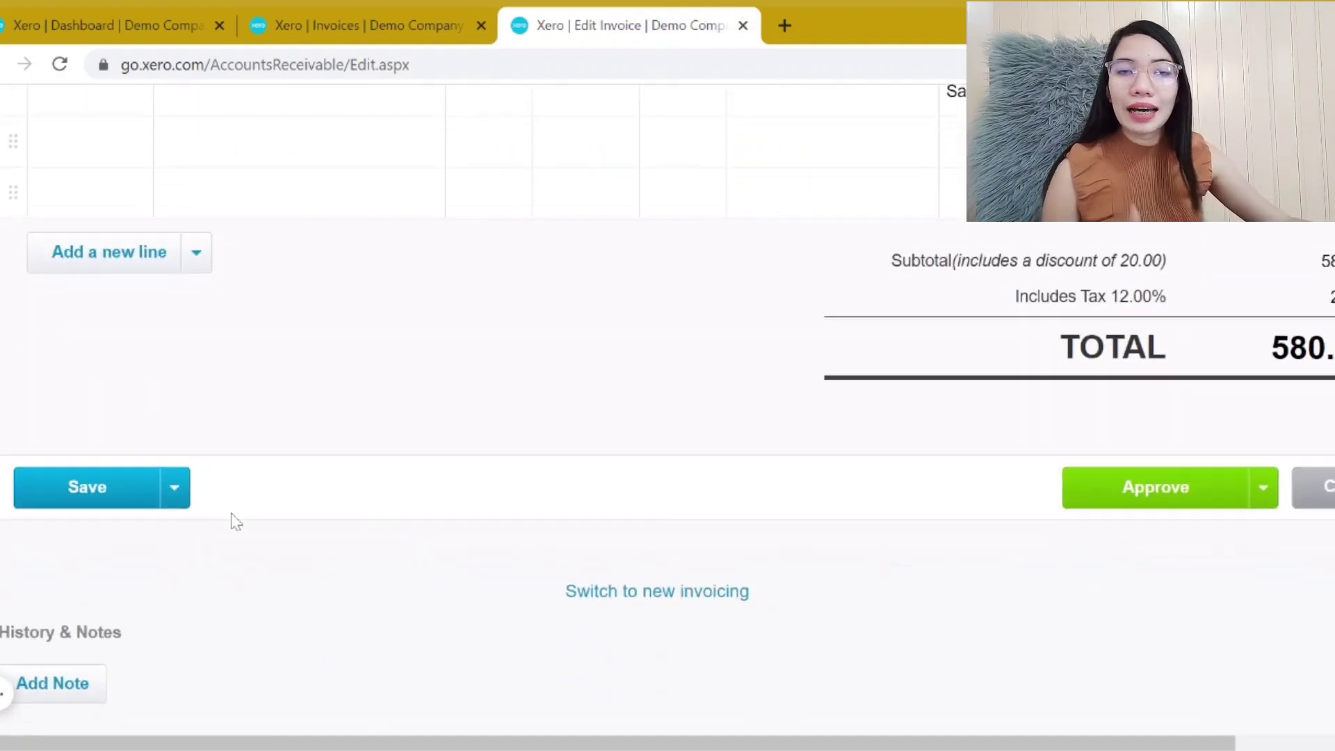
left_click(174, 490)
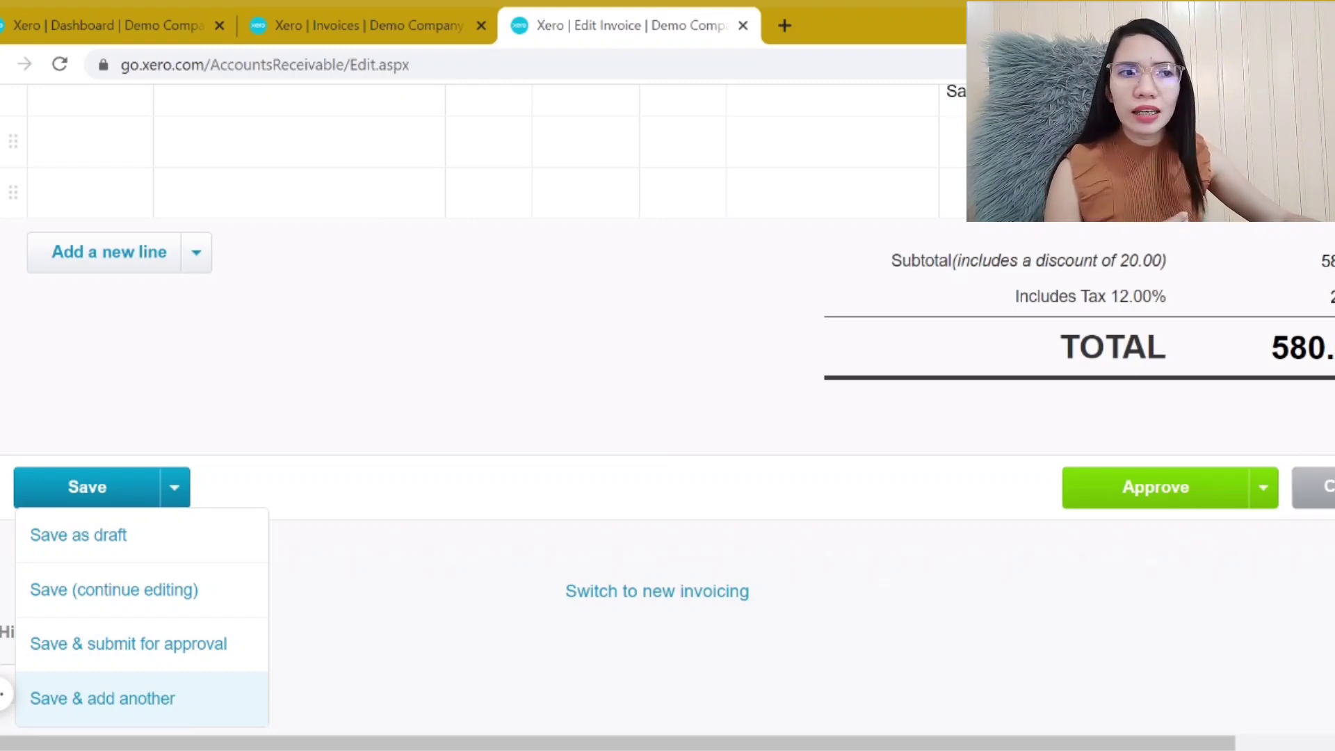
left_click(172, 551)
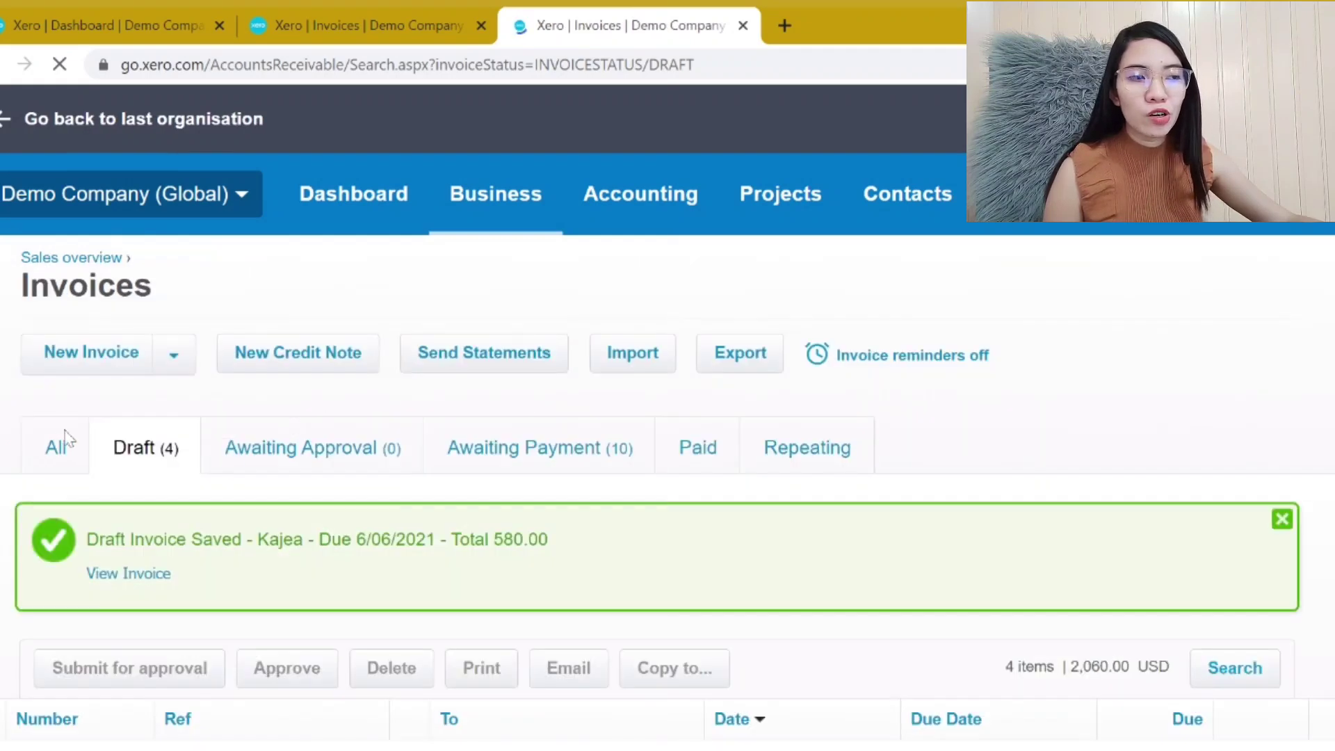
Reopen the newly saved draft invoice and add an empty line below the Audit Fee line
scroll(158, 448, "down", 5)
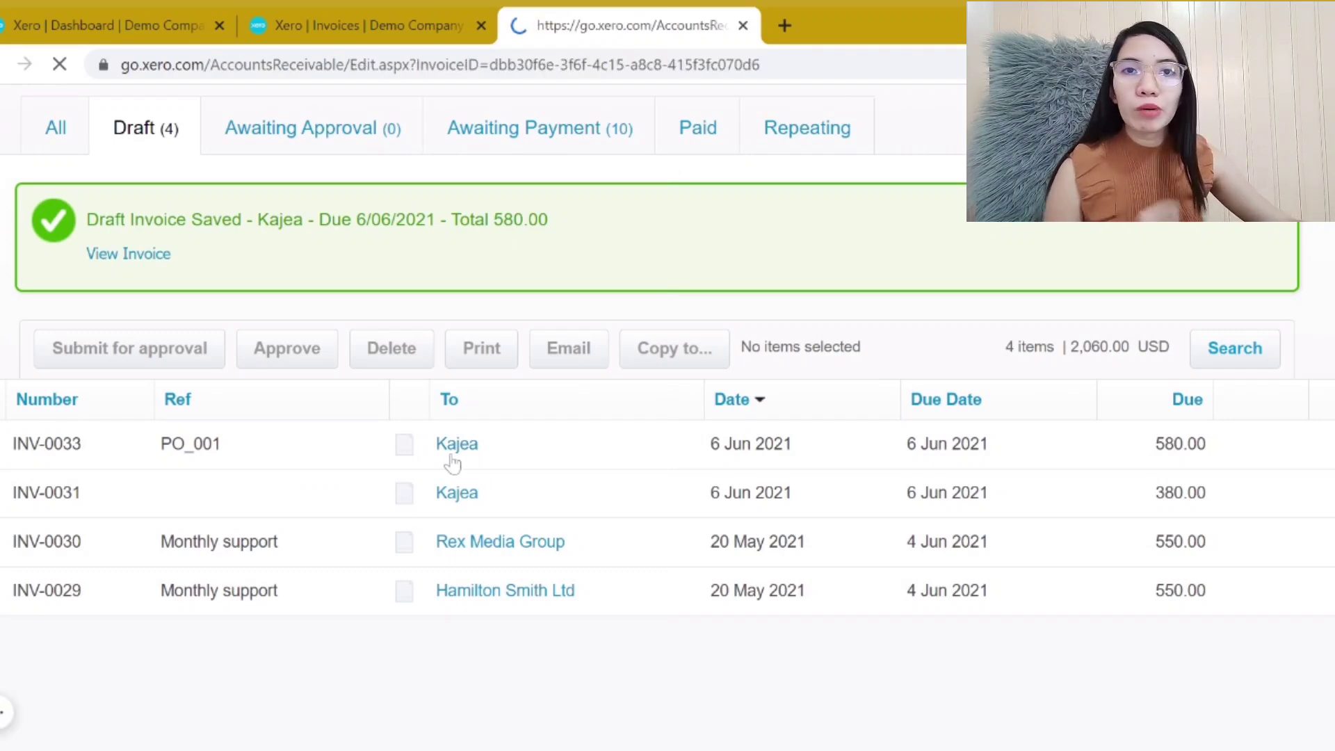
scroll(581, 496, "down", 5)
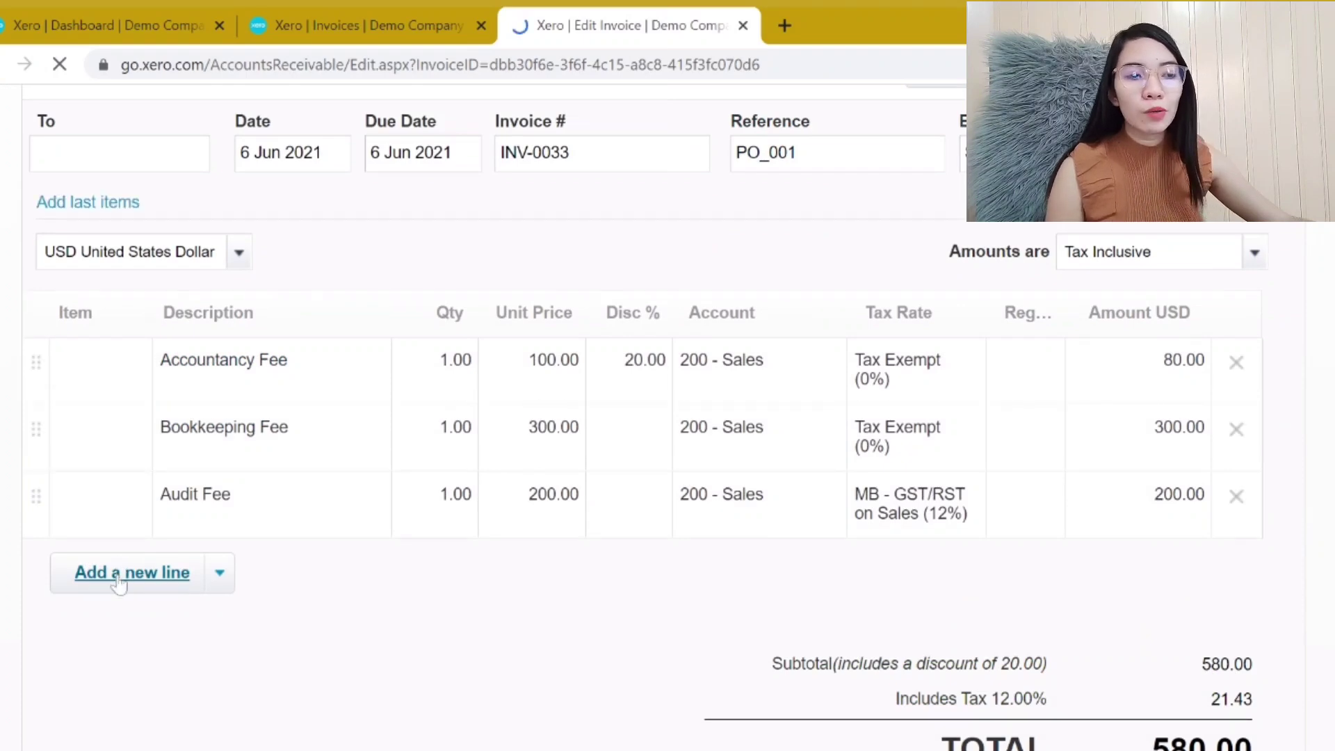
left_click(124, 570)
scroll(540, 596, "down", 7)
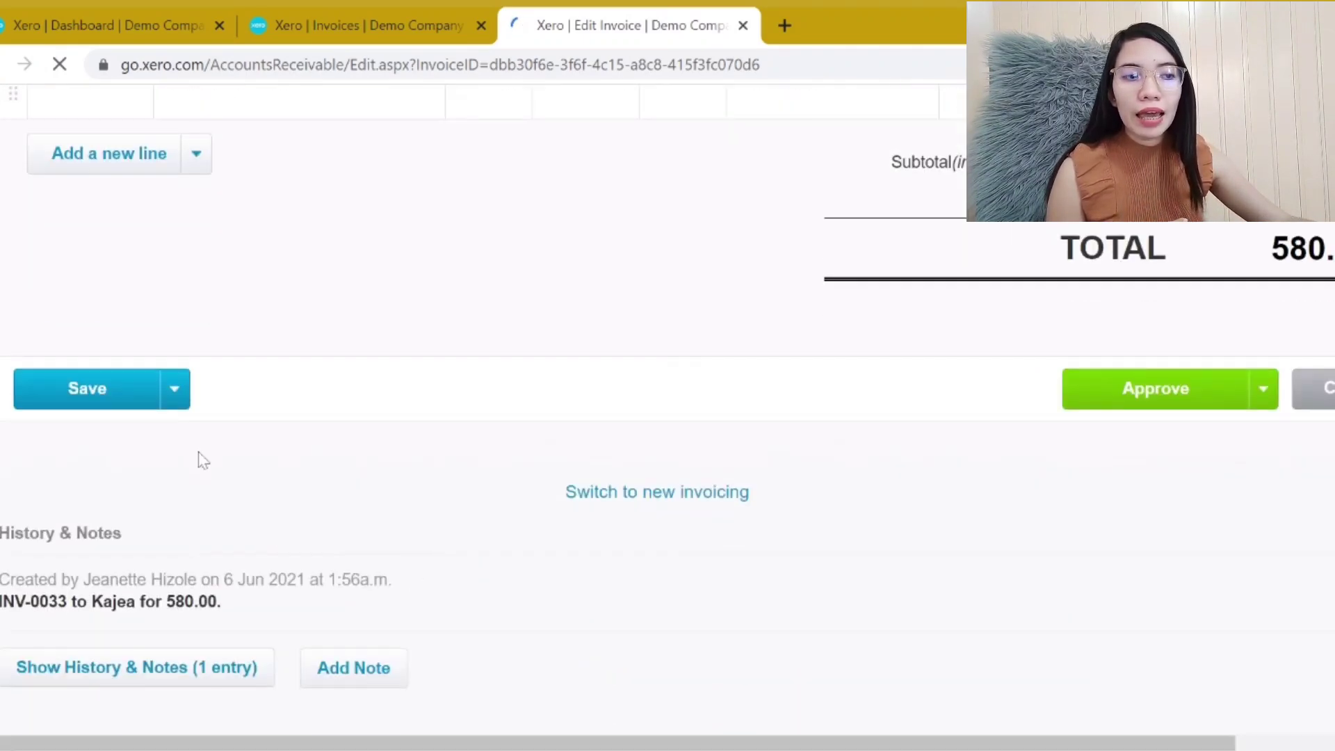
Save the draft invoice and submit it for approval
left_click(182, 402)
scroll(186, 411, "down", 6)
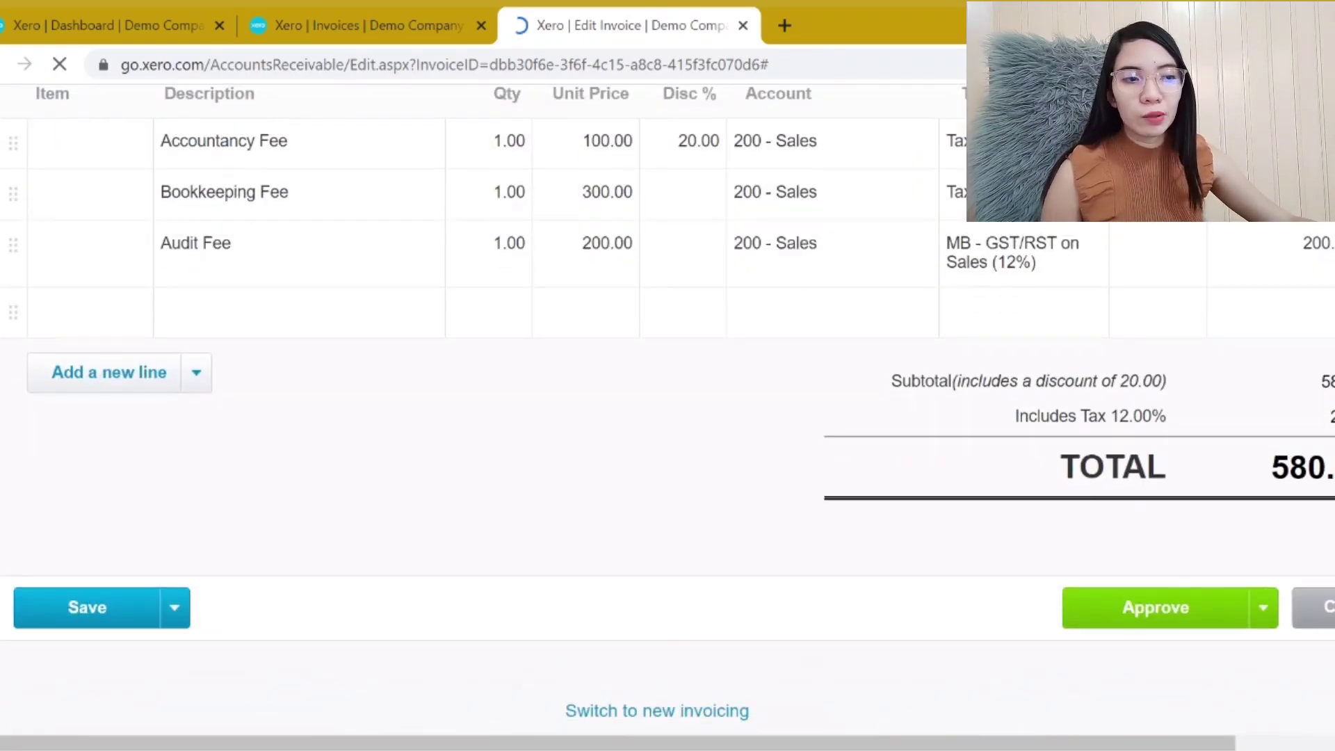
left_click(179, 619)
scroll(202, 605, "down", 6)
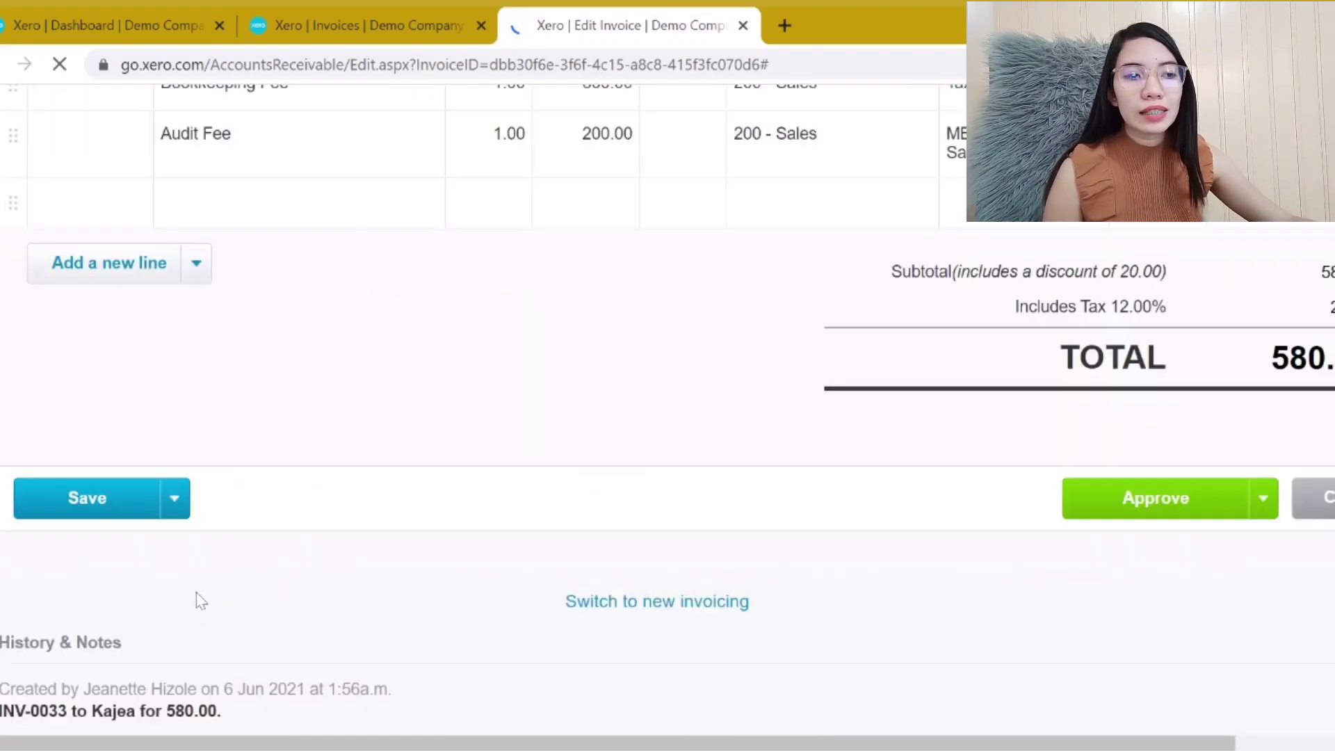
scroll(178, 571, "down", 7)
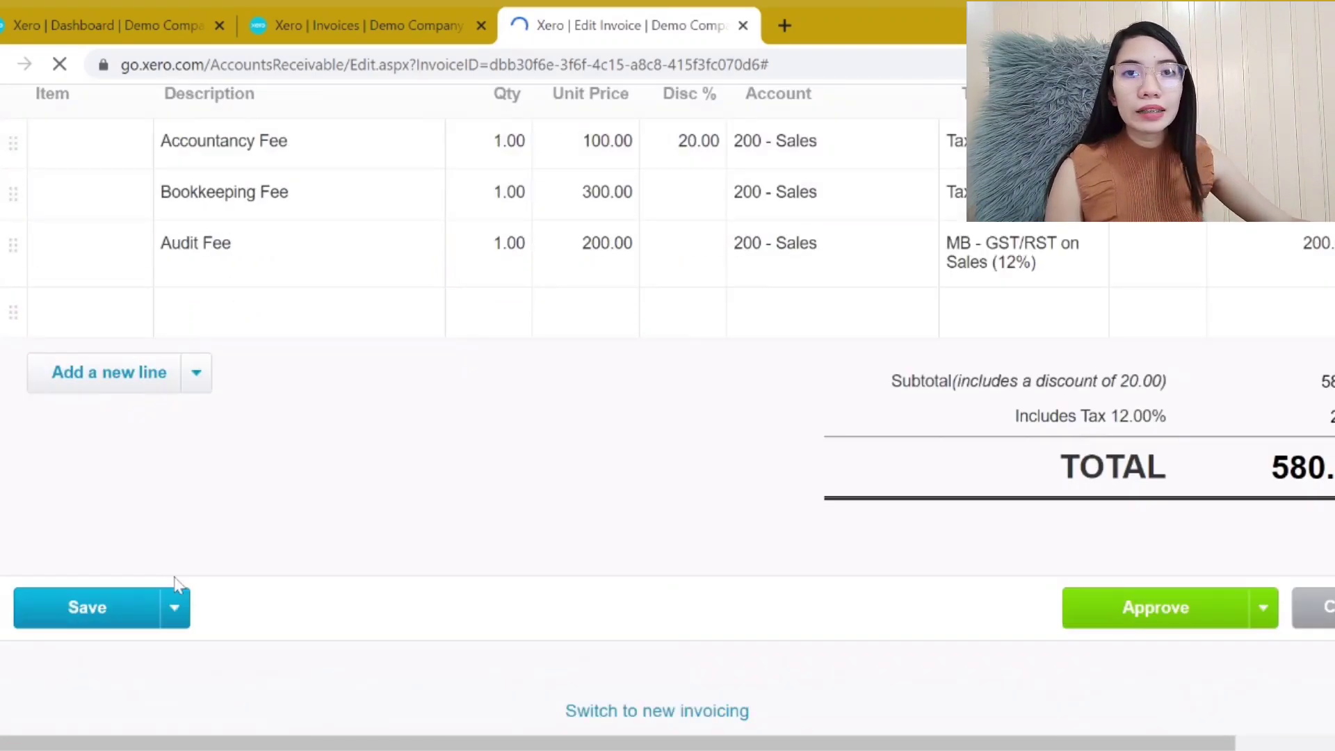
scroll(205, 486, "down", 7)
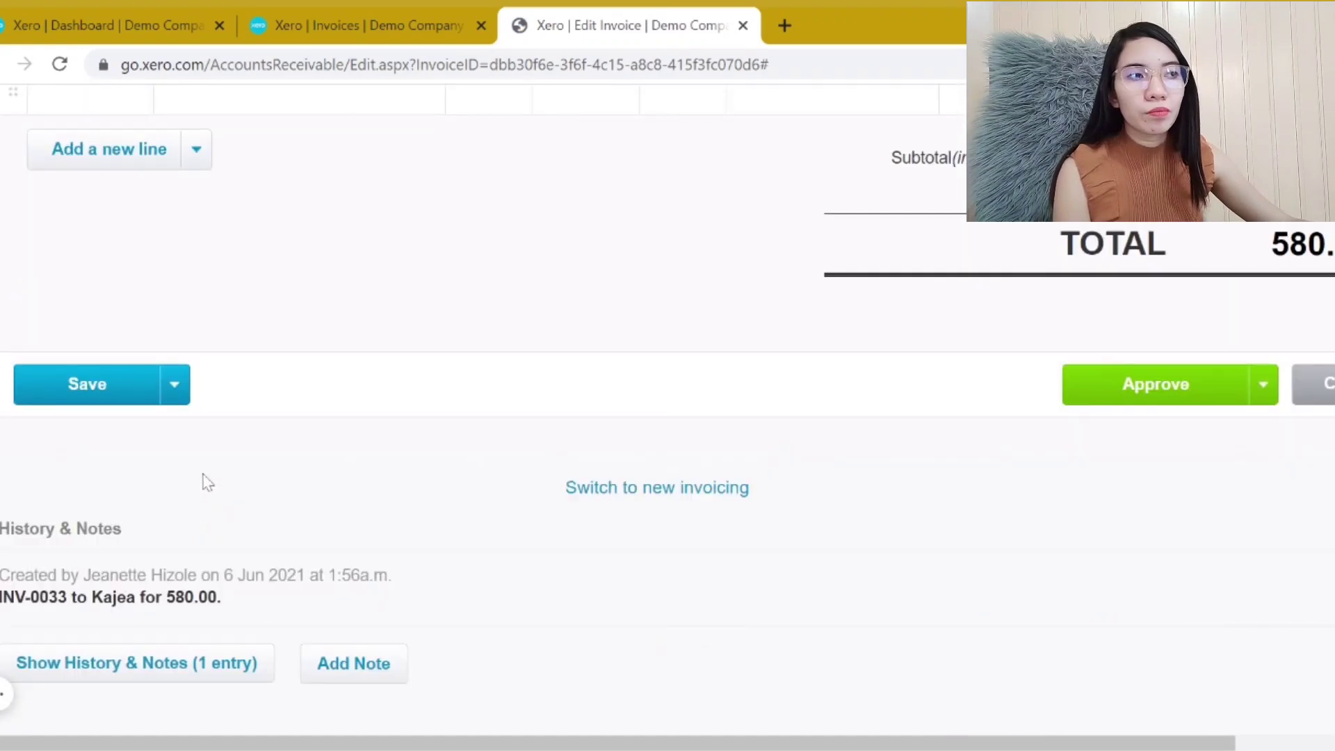
left_click(176, 404)
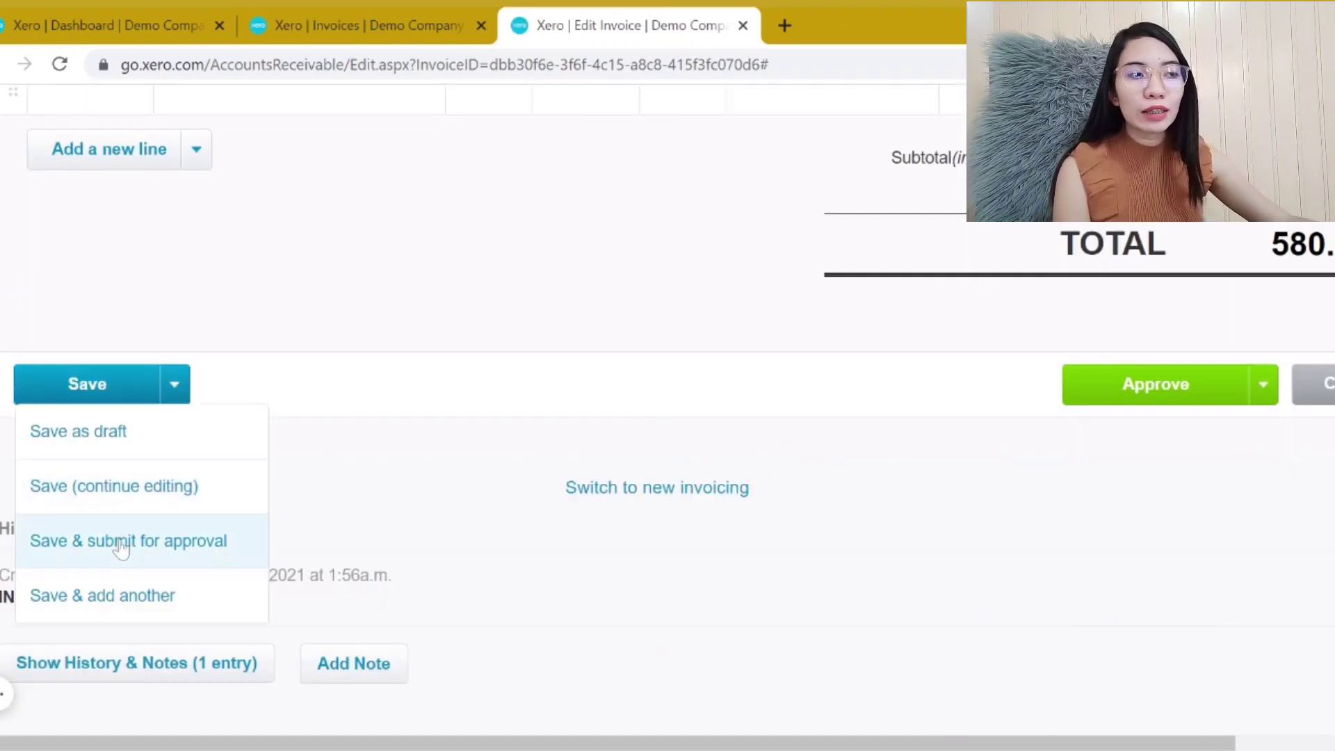
left_click(120, 546)
List the invoices awaiting approval and open the submitted invoice with reference PO_001
left_click(334, 22)
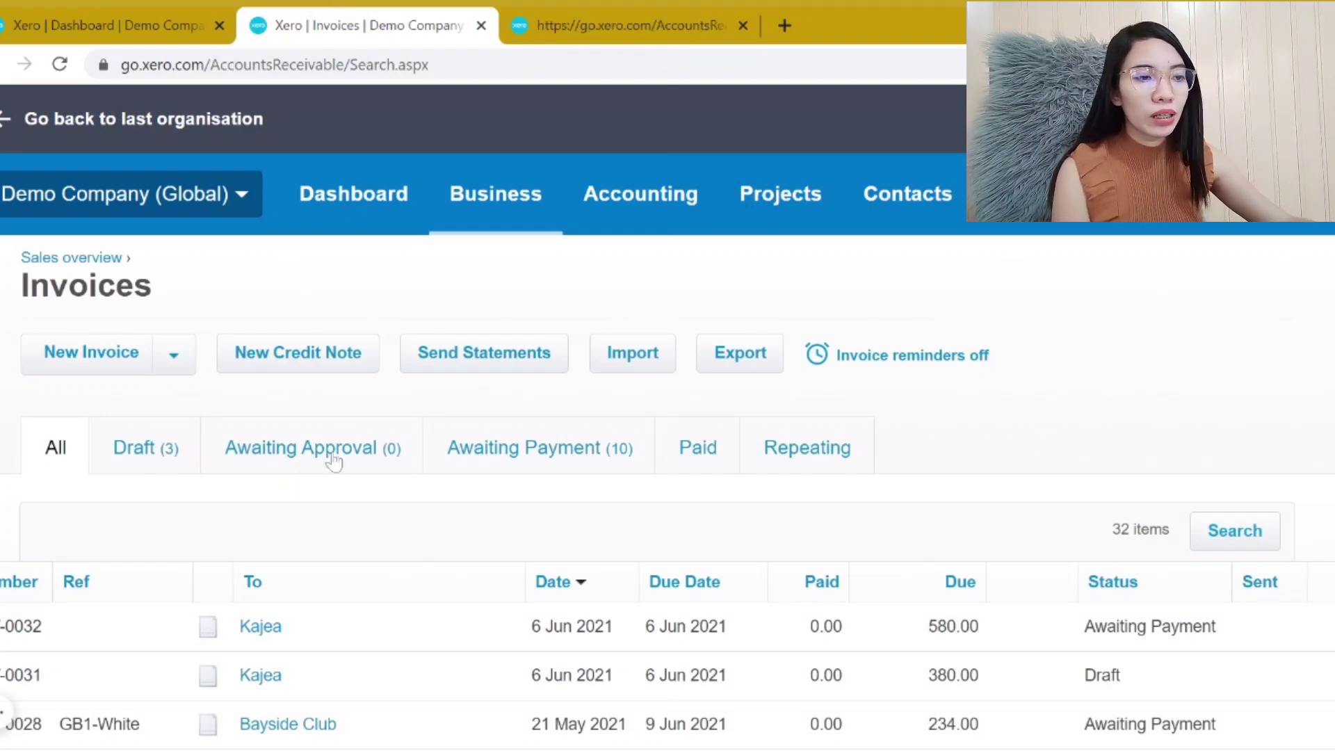
left_click(616, 25)
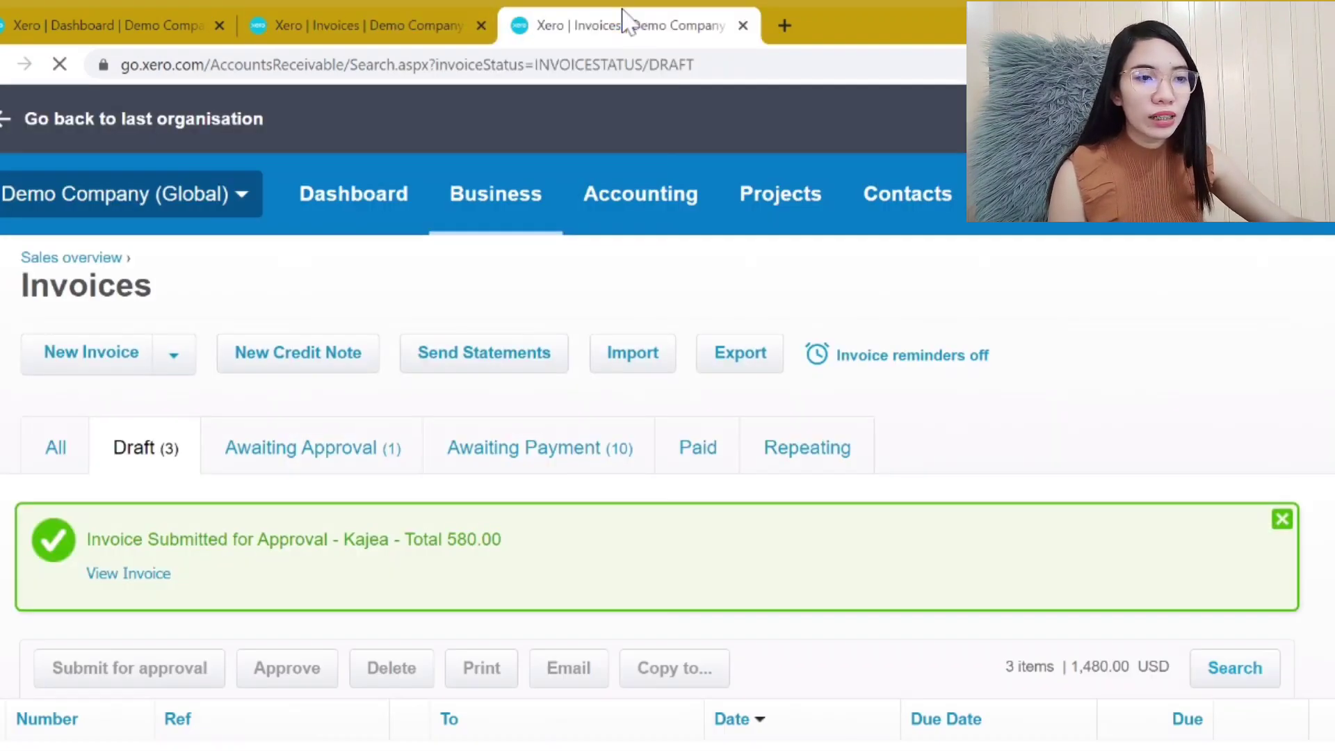
left_click(361, 449)
scroll(552, 492, "down", 3)
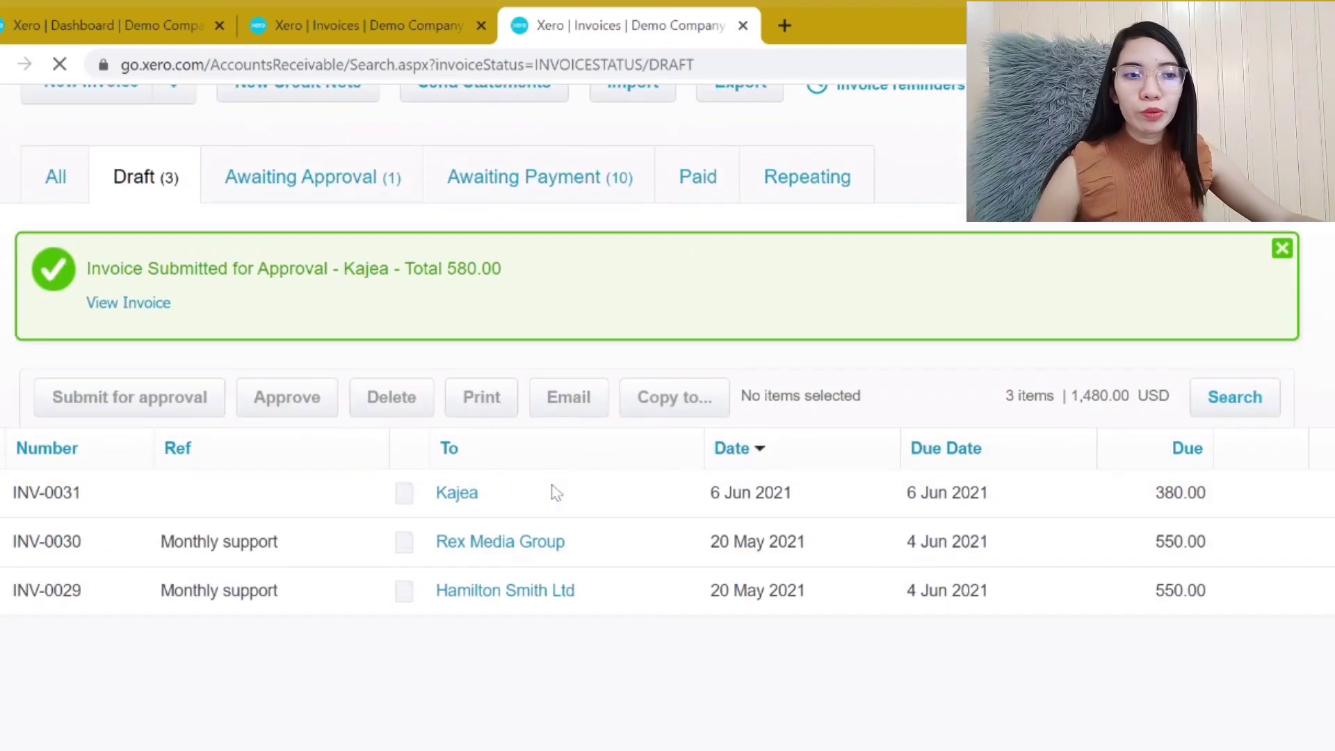
scroll(251, 530, "down", 1)
left_click(349, 591)
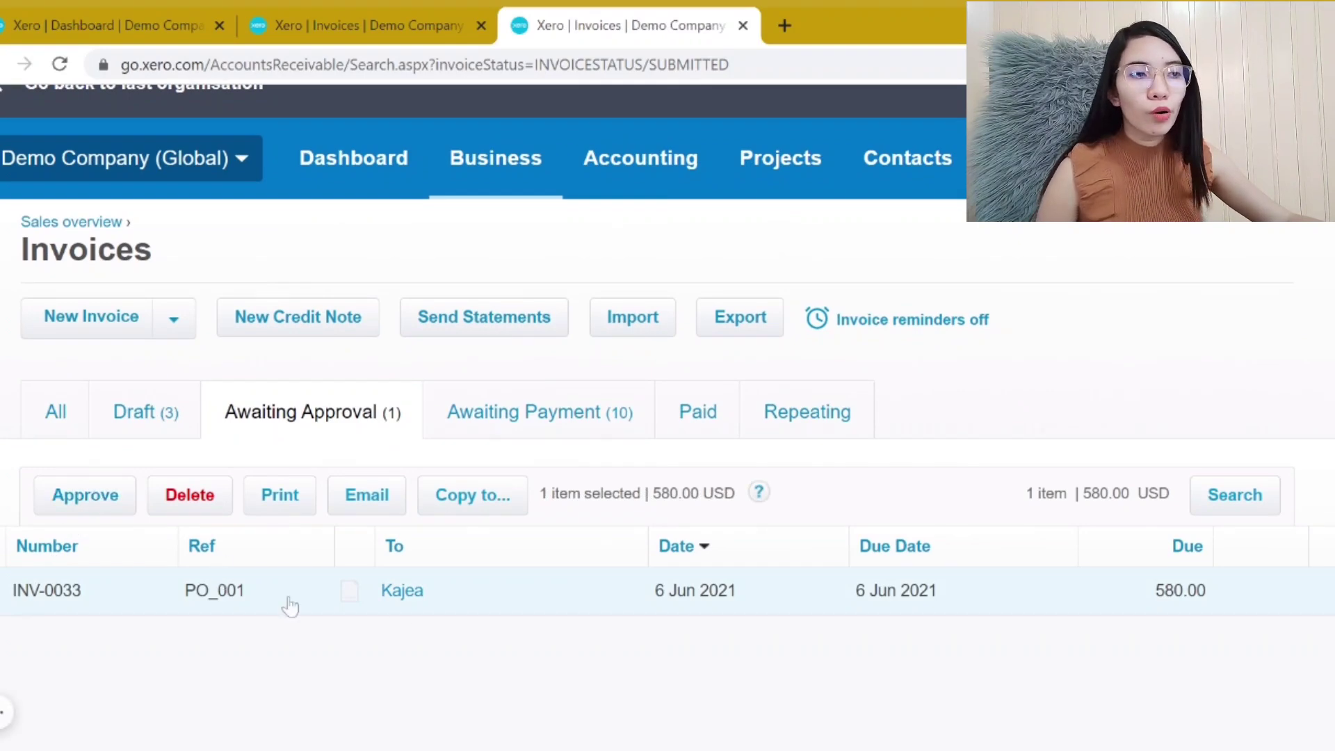
left_click(409, 596)
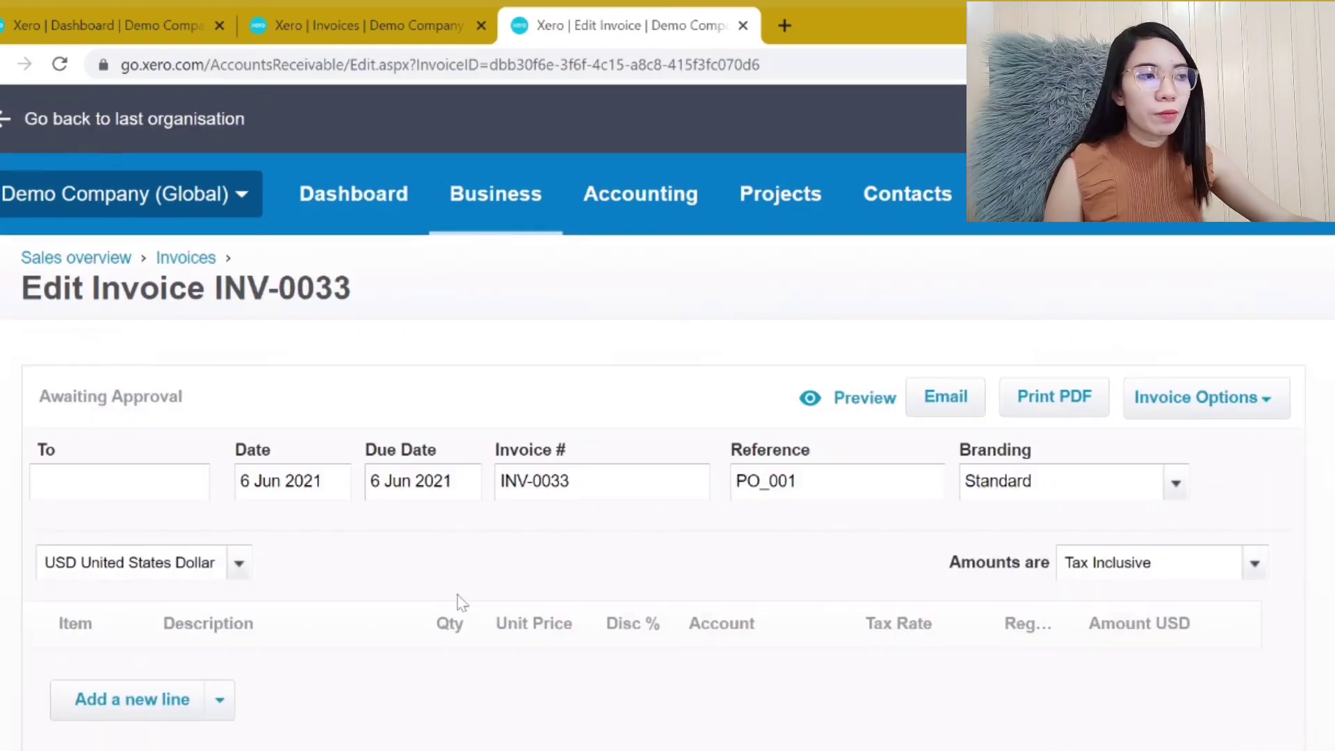
Review the invoice's details and approval options, and show its history and notes
scroll(418, 602, "down", 8)
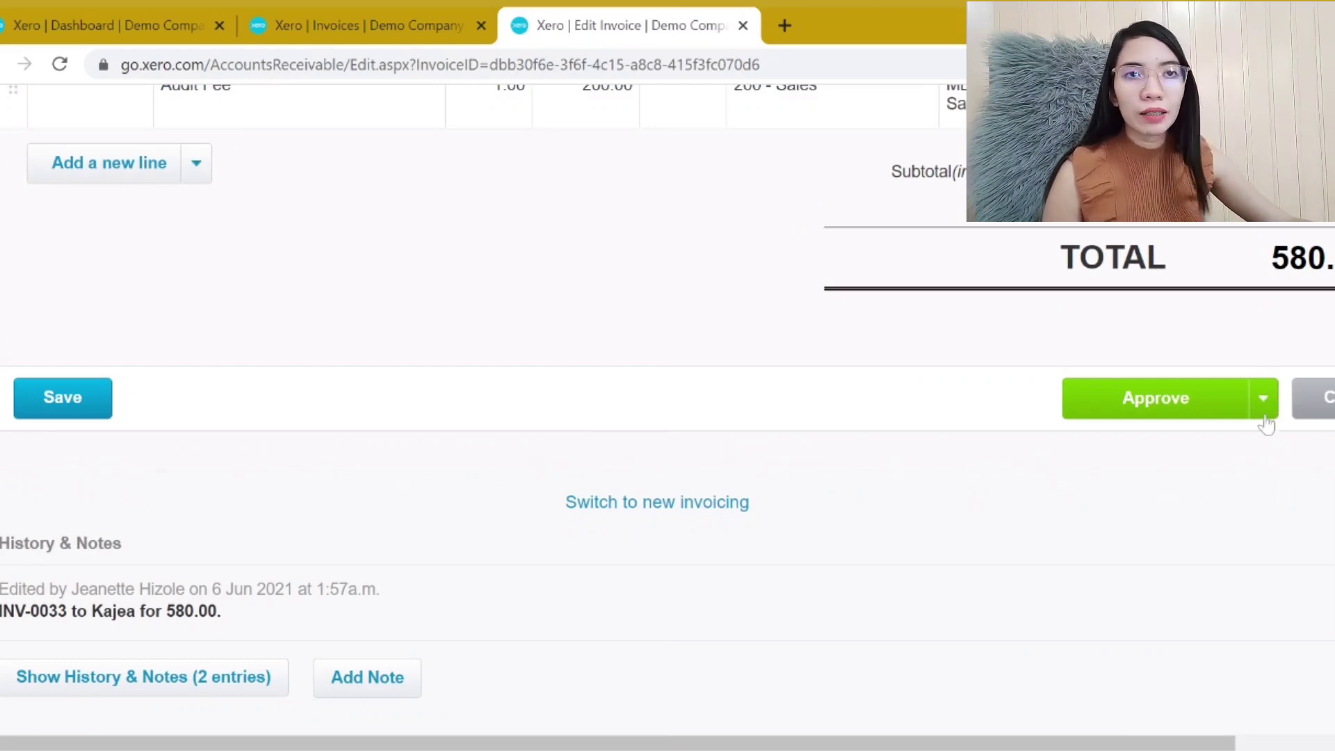
scroll(1267, 417, "up", 10)
scroll(1259, 445, "down", 3)
scroll(1257, 455, "down", 4)
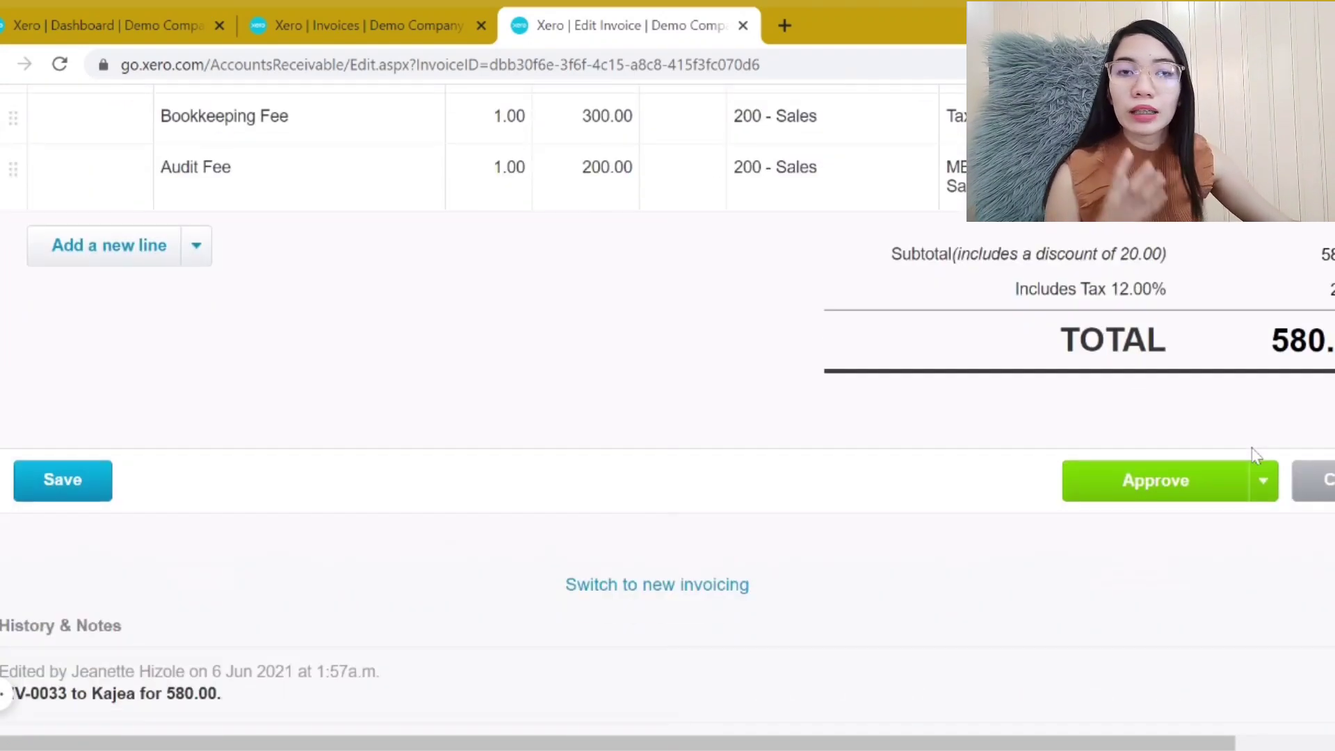
left_click(1266, 488)
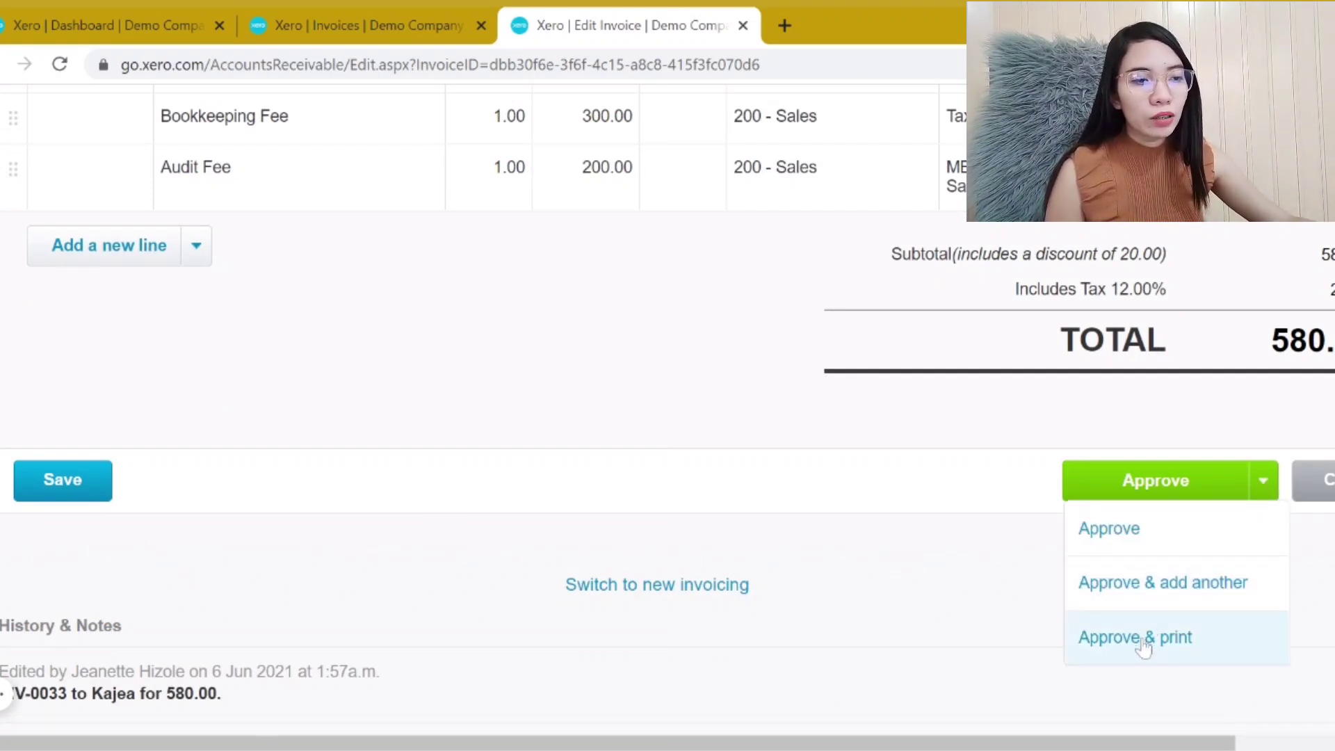
scroll(834, 605, "down", 1)
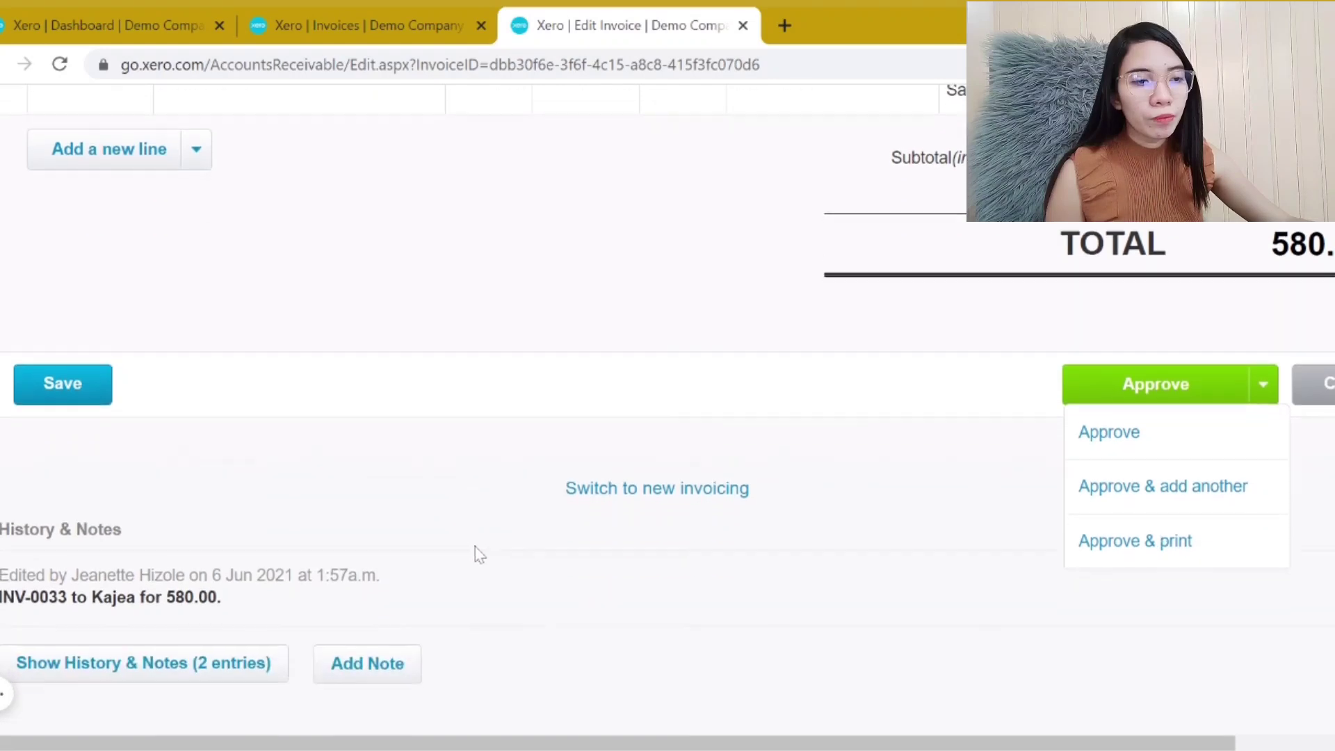
left_click(147, 664)
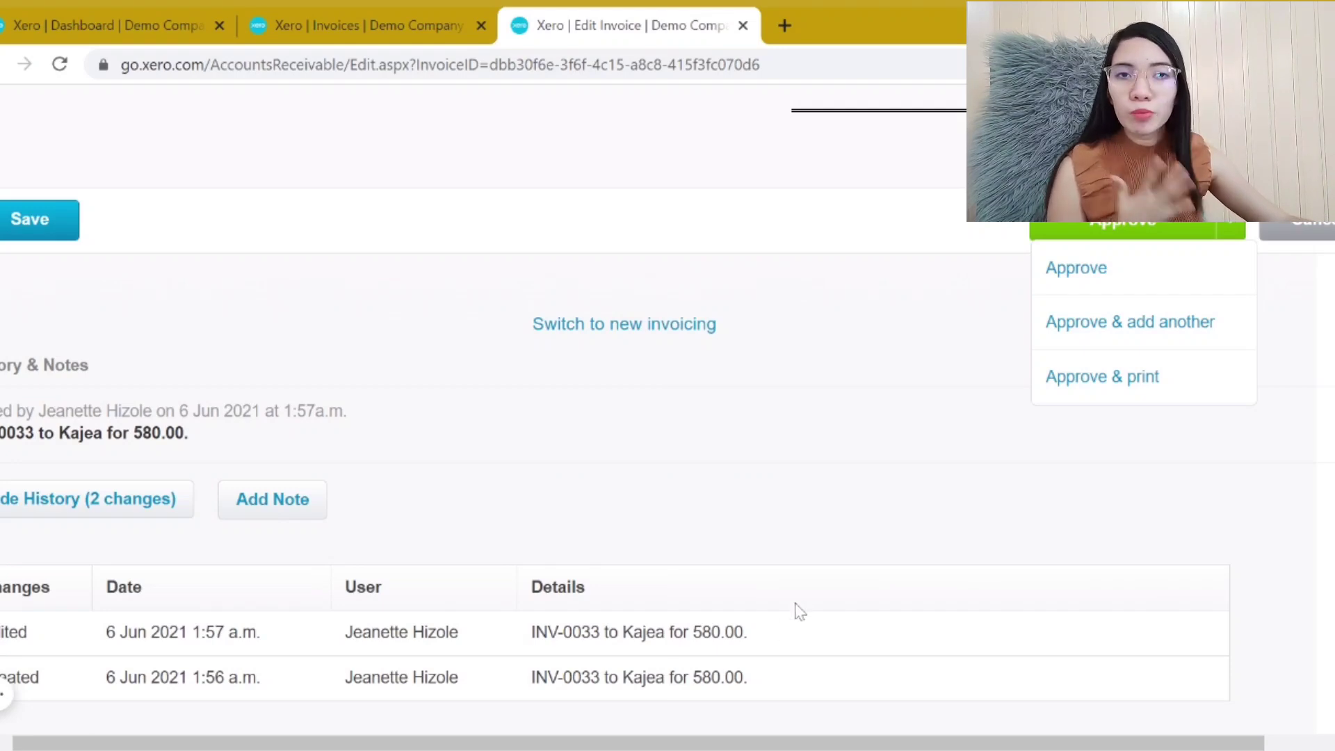
Approve the submitted invoice
left_click(1132, 228)
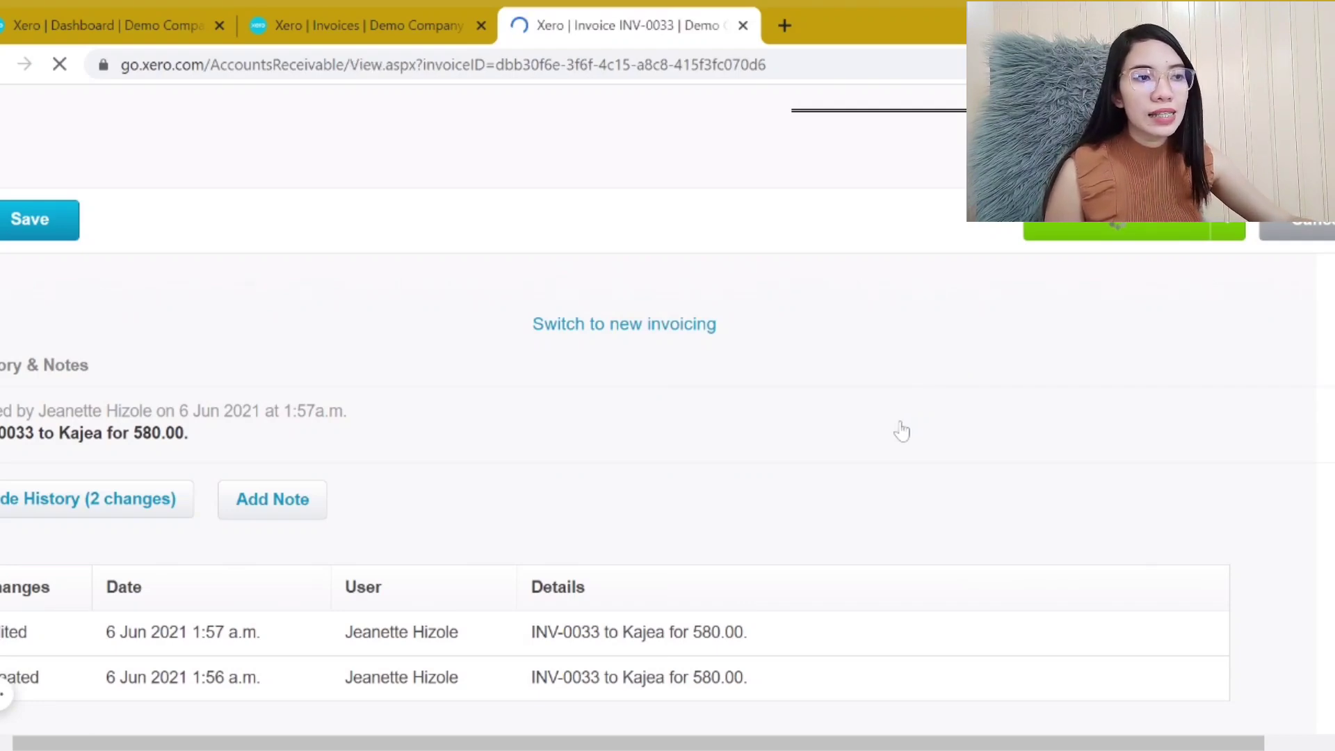
scroll(861, 438, "down", 5)
scroll(811, 468, "up", 5)
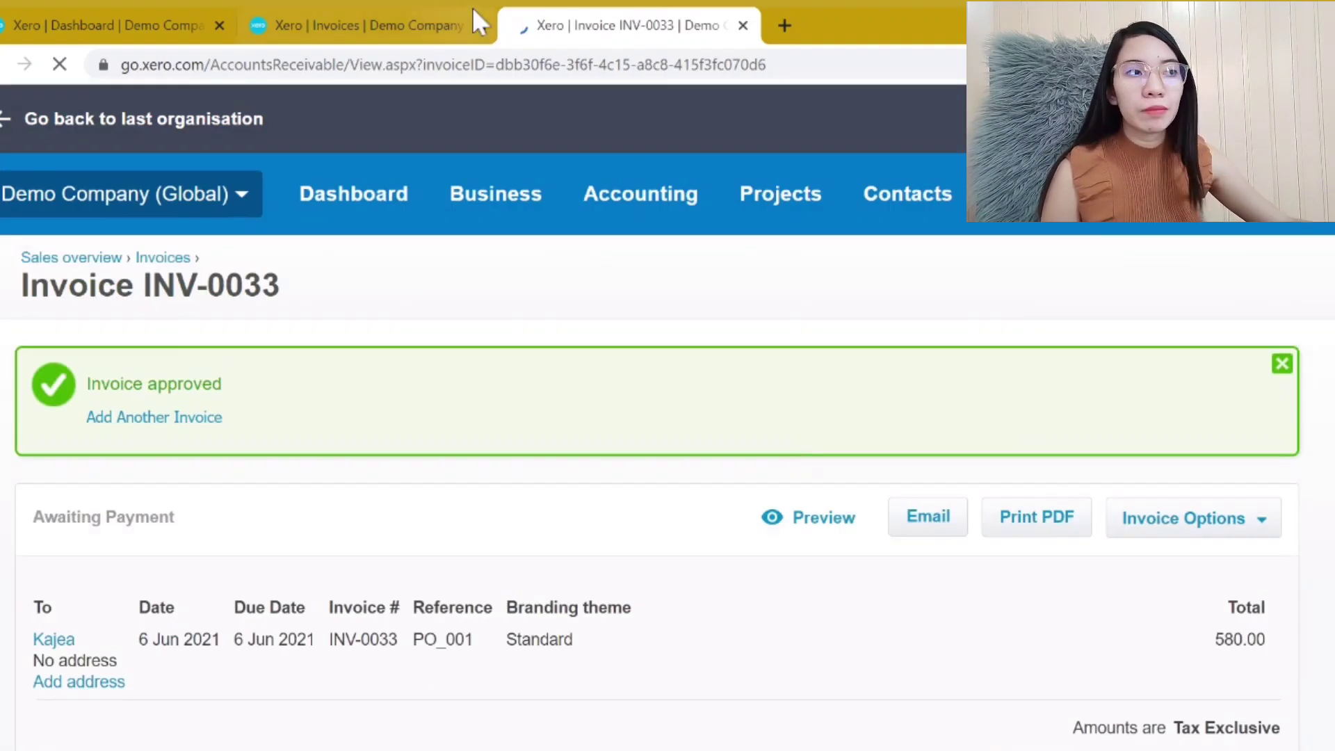
Check the invoice status categories in the invoice list and dismiss the notice on the approved invoice
left_click(445, 31)
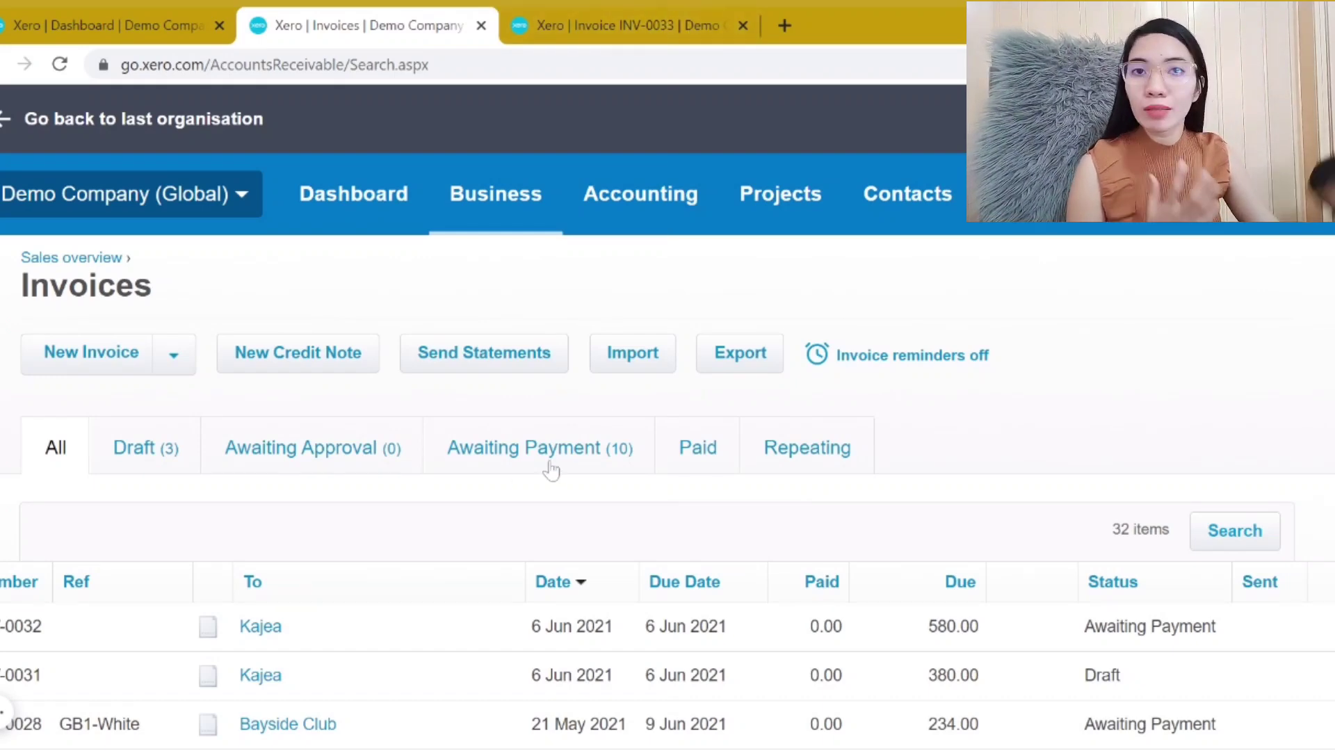
left_click(587, 22)
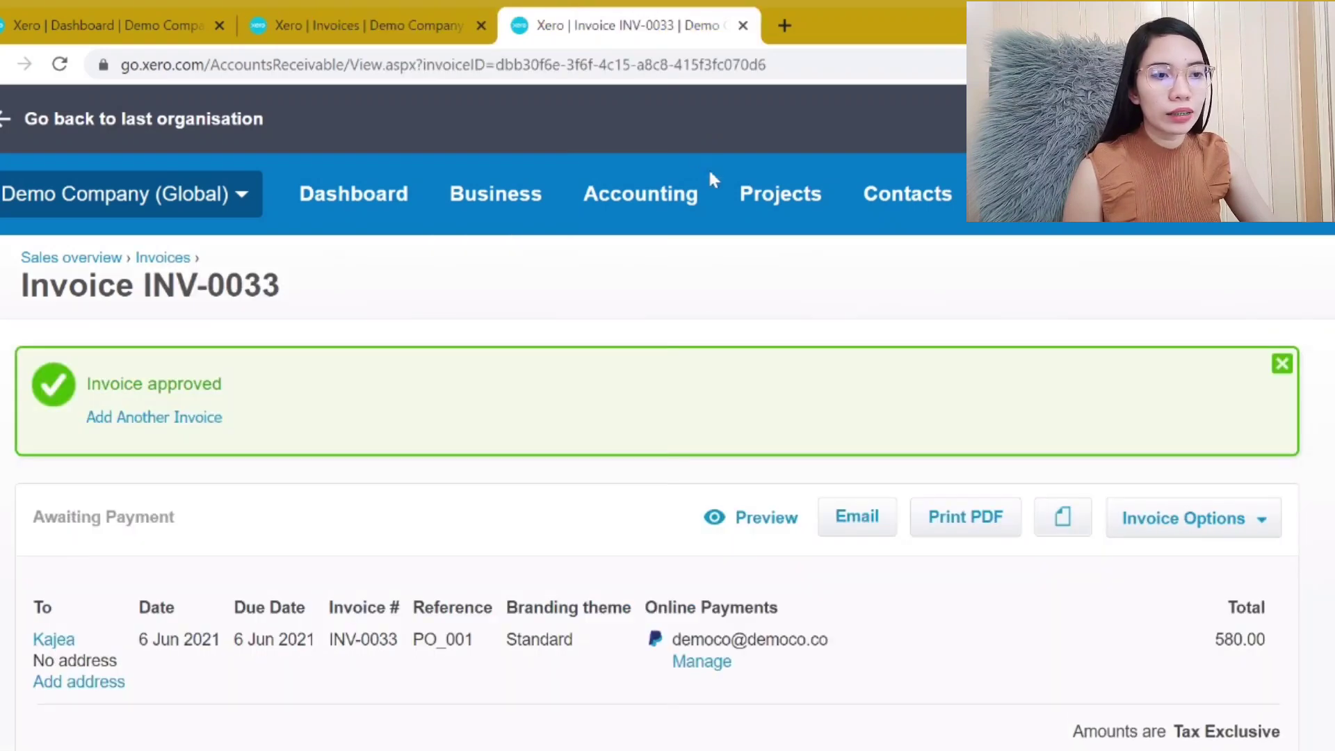
scroll(719, 387, "down", 2)
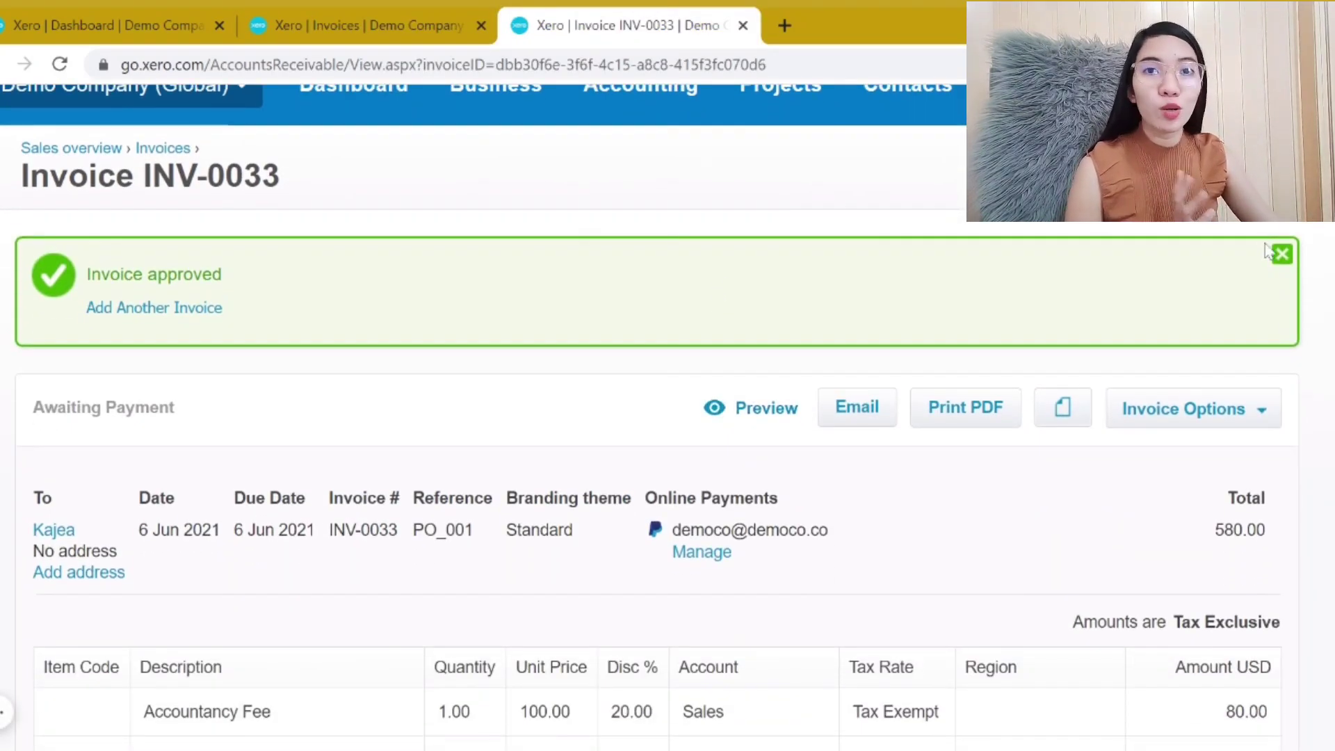
left_click(1282, 255)
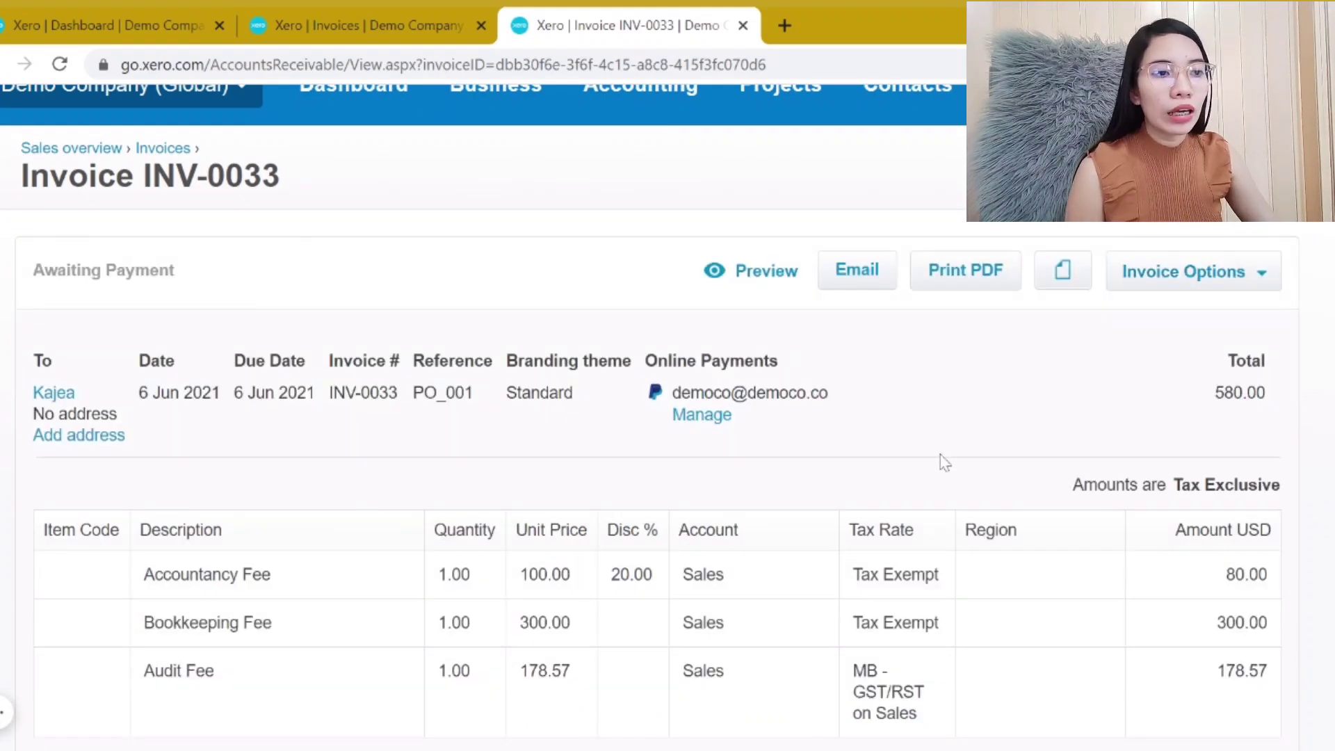
Preview the approved invoice and examine its header, line items, taxes and amount due in both the full-page and mobile layouts
scroll(941, 462, "up", 2)
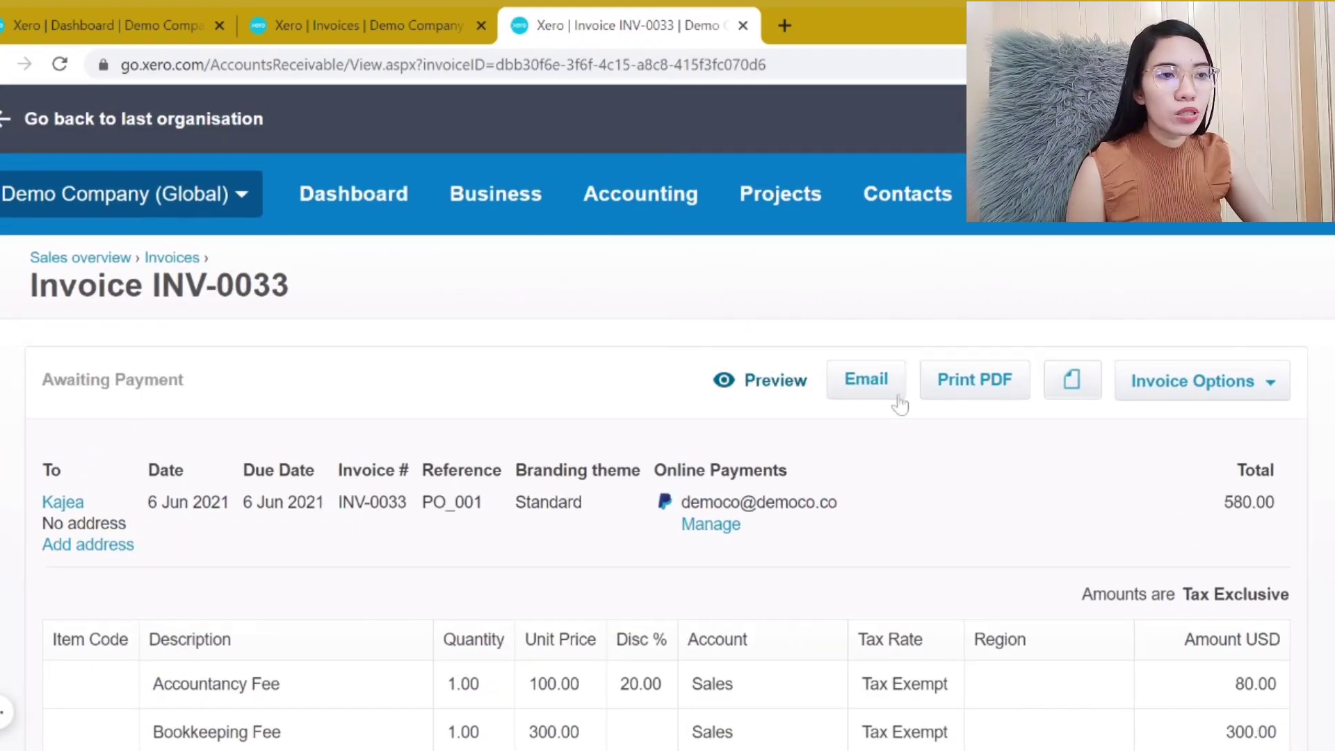
left_click(920, 398)
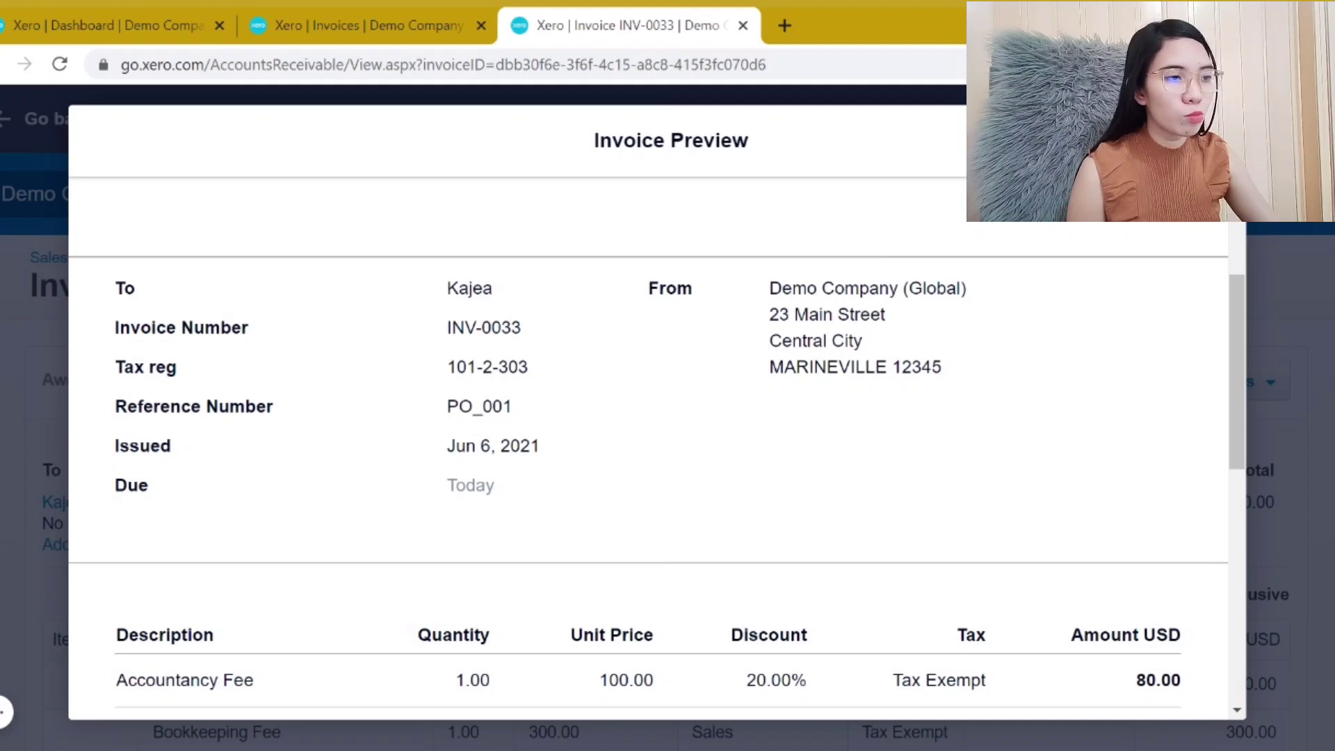
scroll(543, 459, "down", 6)
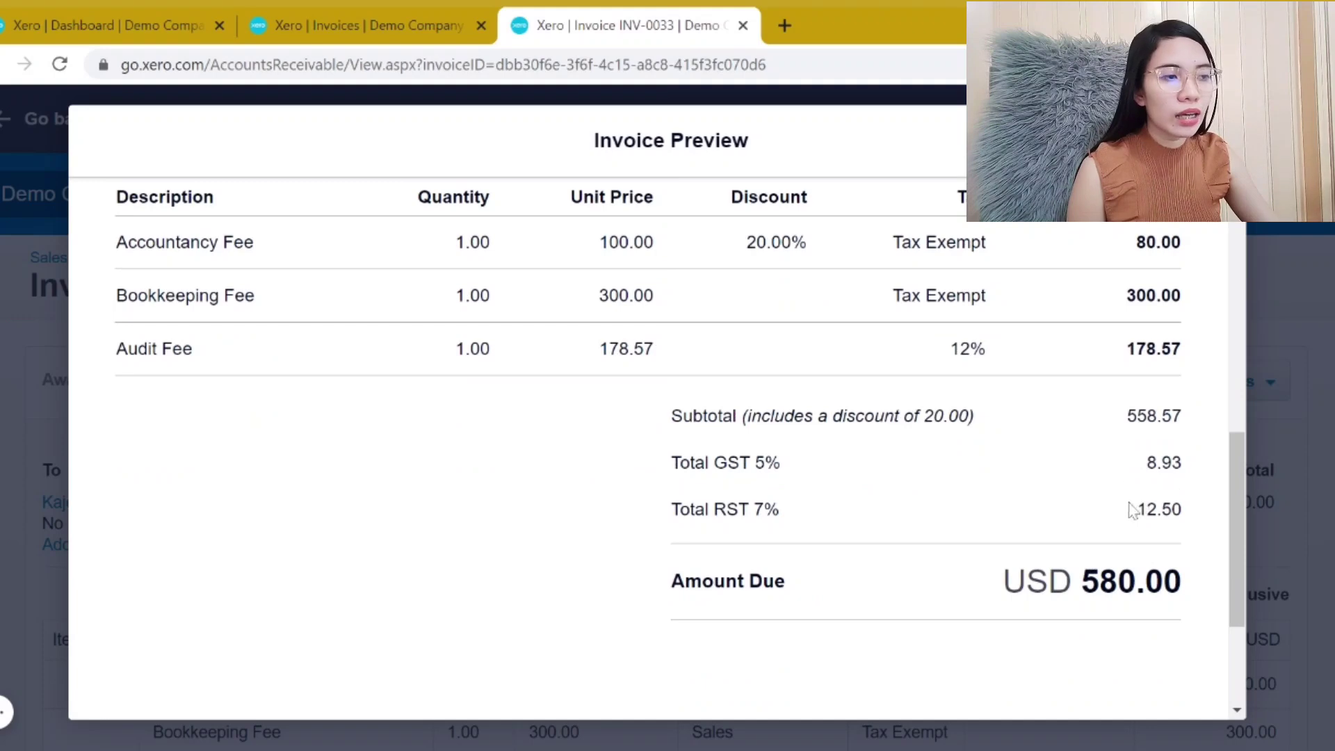
scroll(1098, 535, "up", 9)
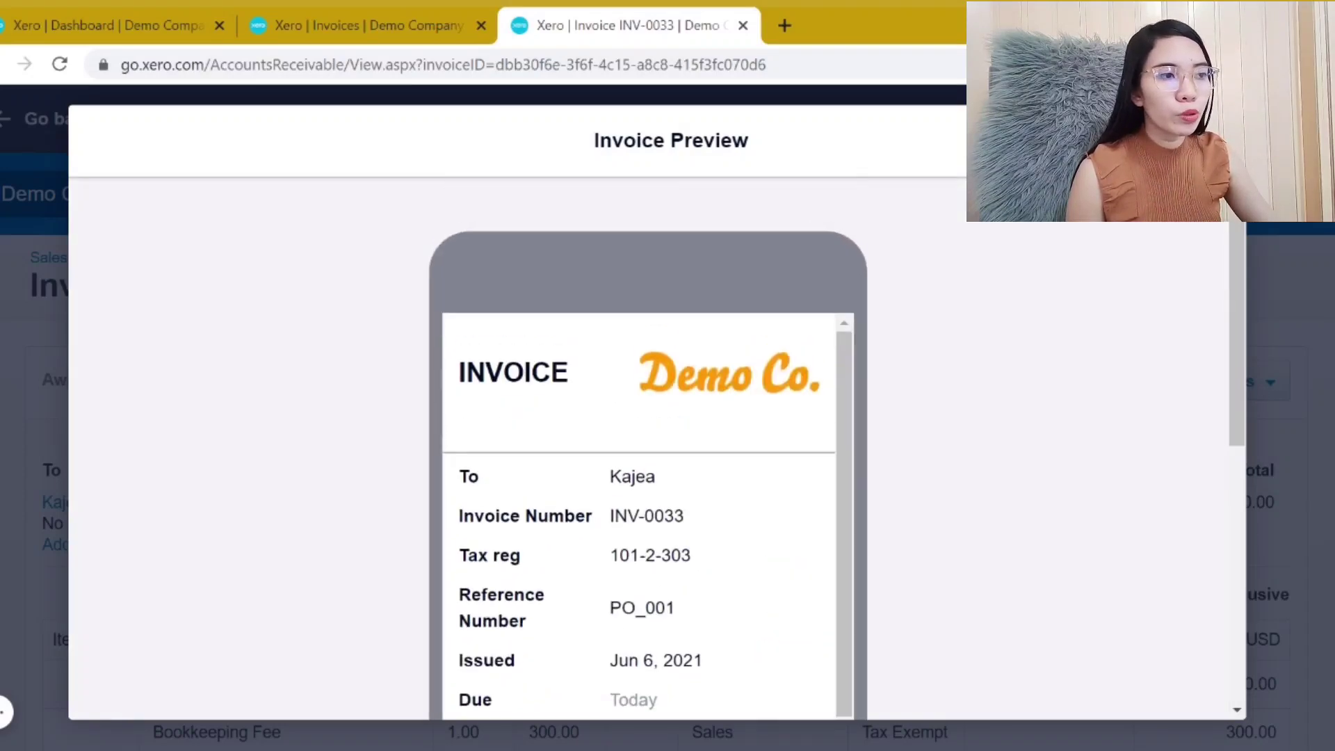
scroll(841, 460, "down", 5)
scroll(1013, 471, "down", 5)
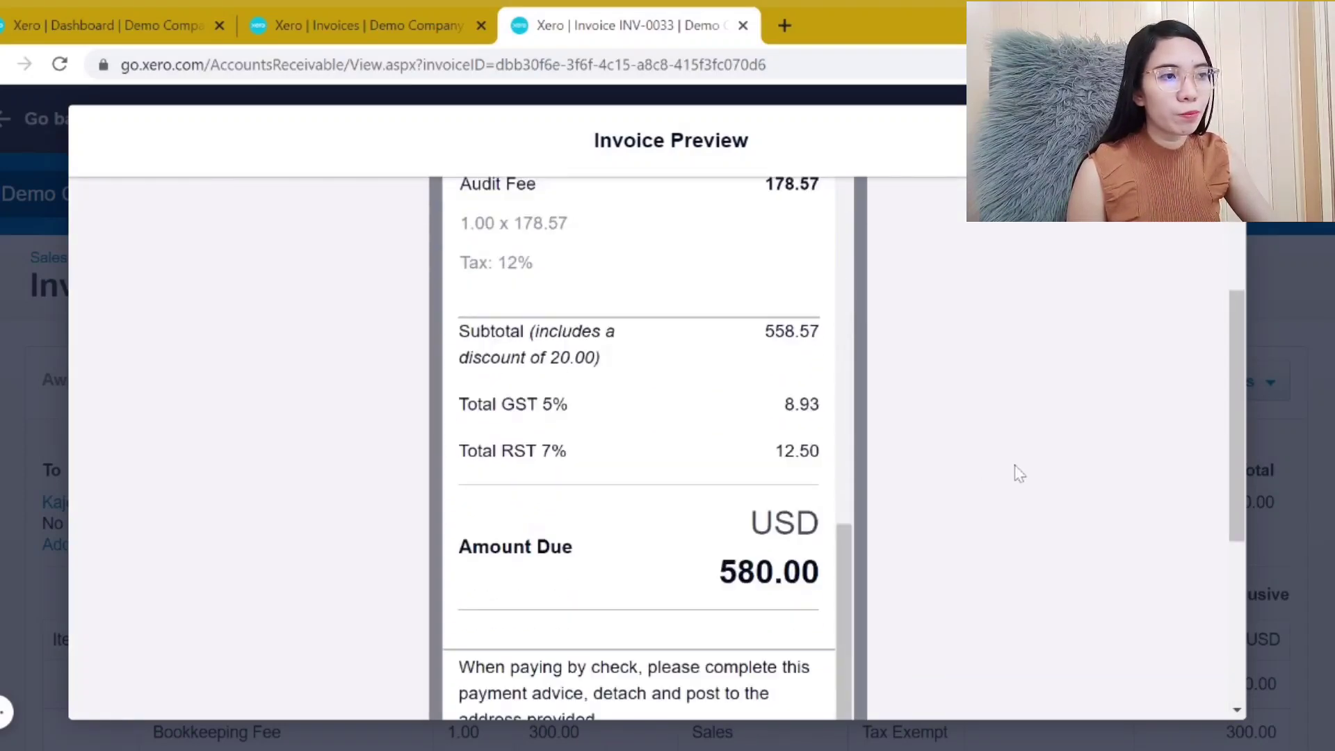
scroll(1013, 483, "up", 3)
scroll(673, 471, "up", 10)
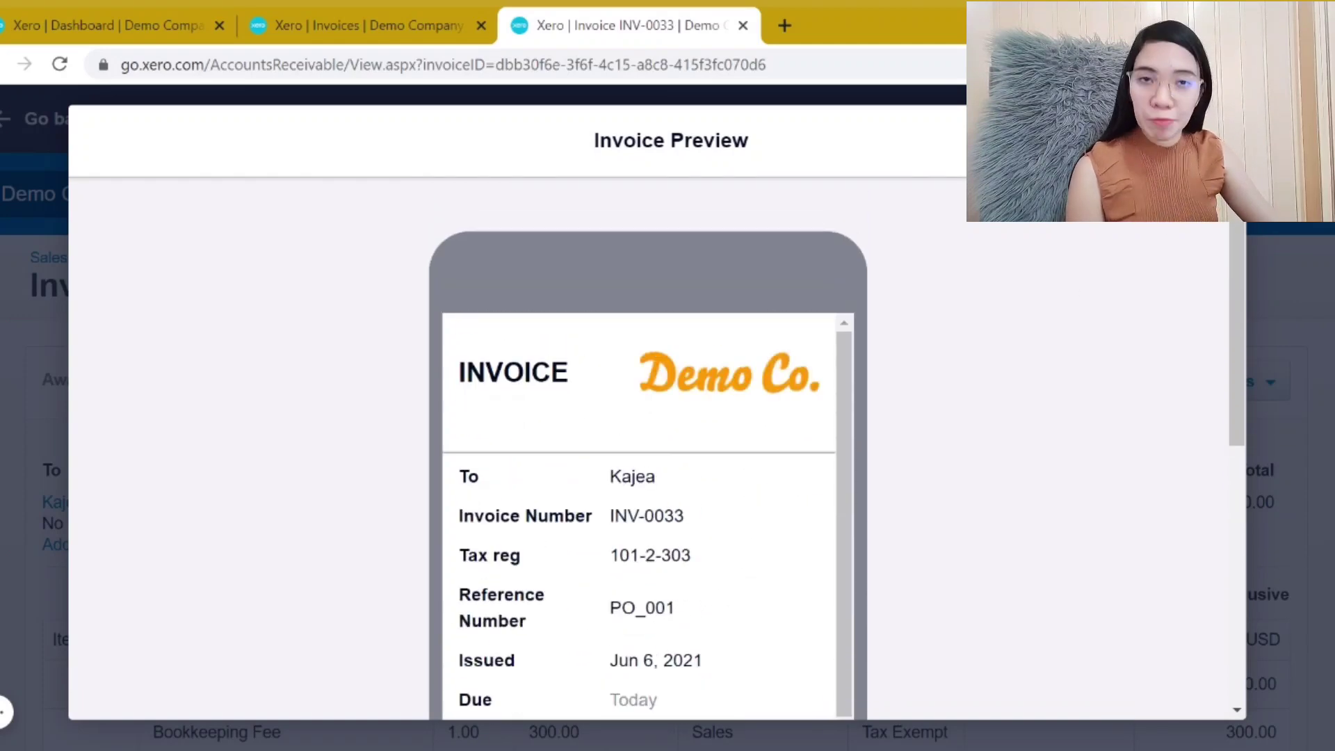
Close the preview, review the invoice email's template, message and attachment options, and cancel without sending it
key("Escape")
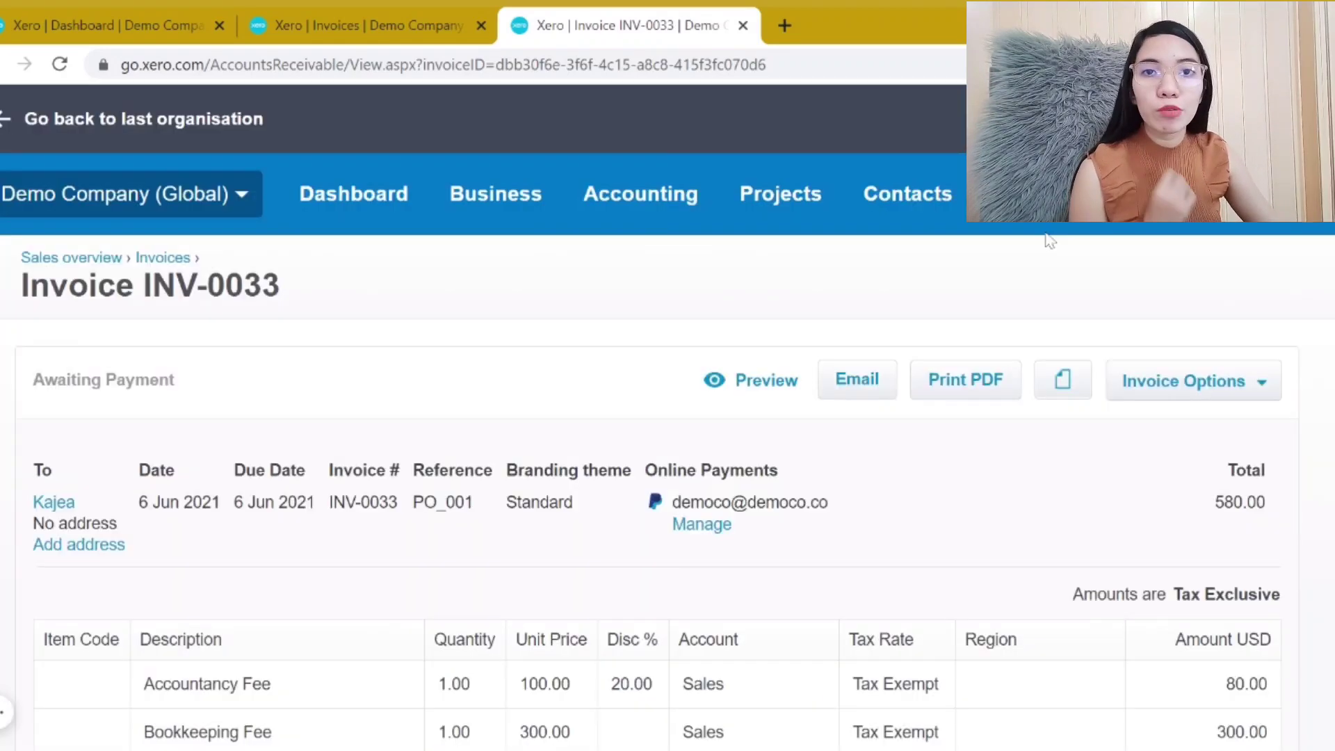
left_click(858, 379)
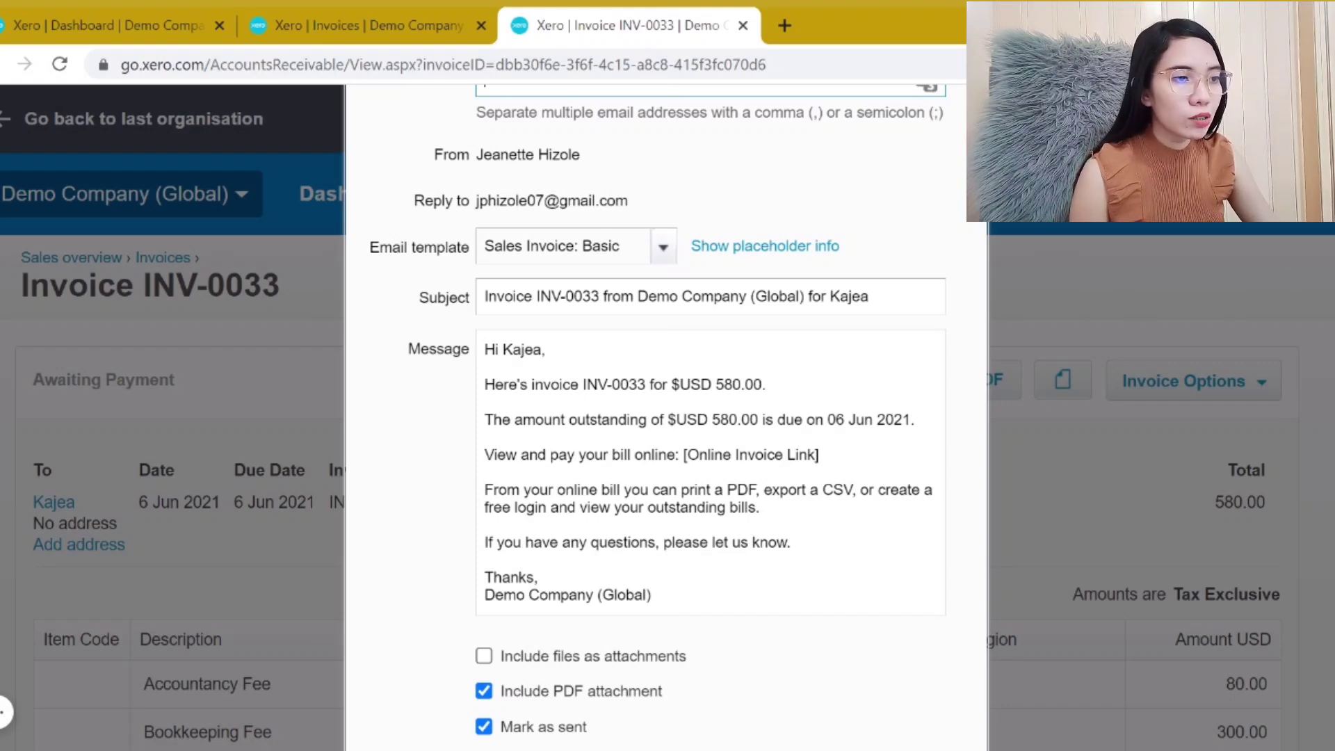
left_click_drag(484, 349, 559, 455)
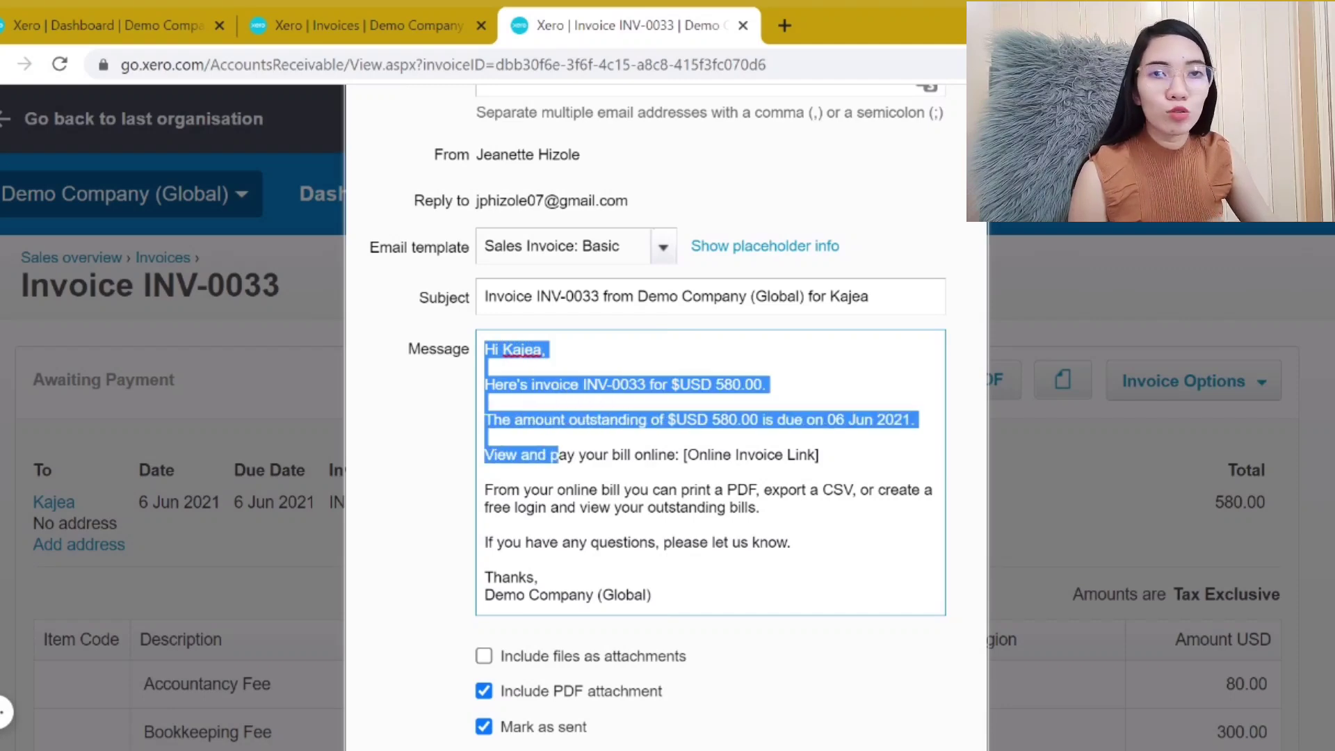
left_click(484, 436)
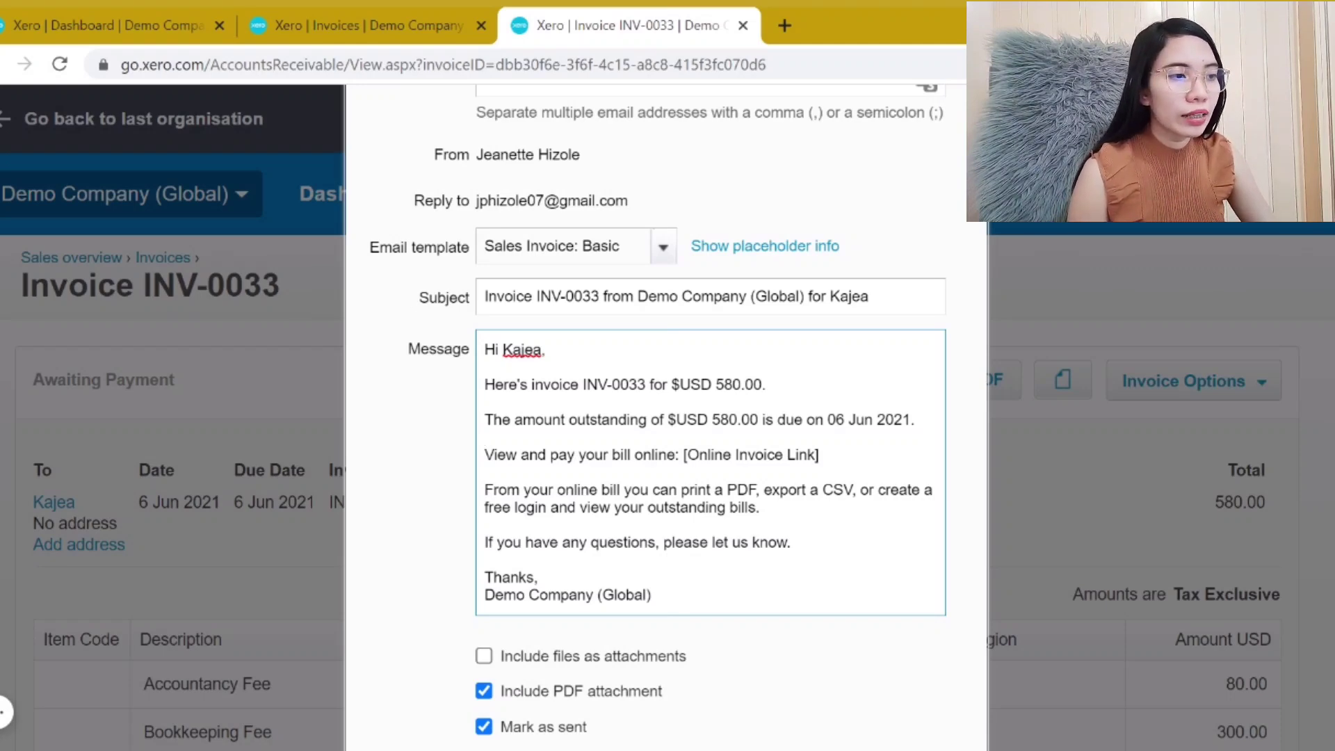
scroll(501, 528, "down", 2)
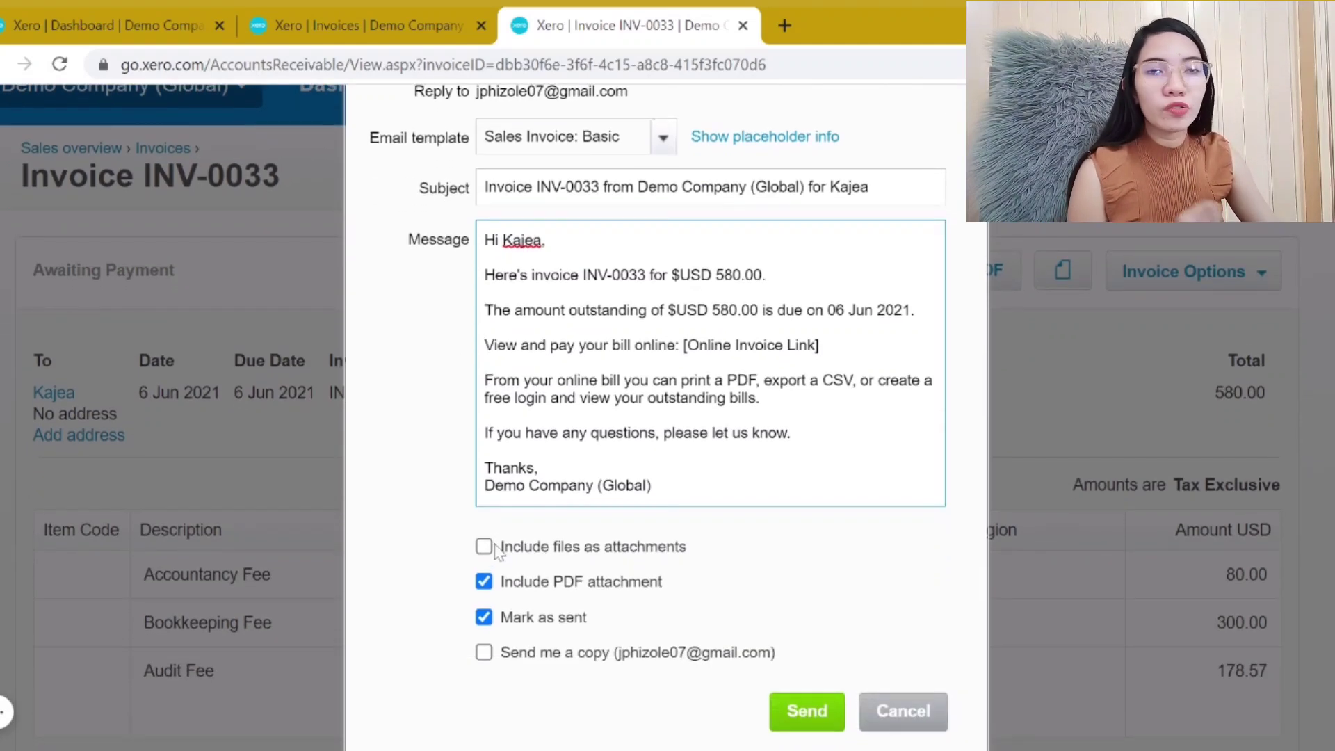
left_click(904, 713)
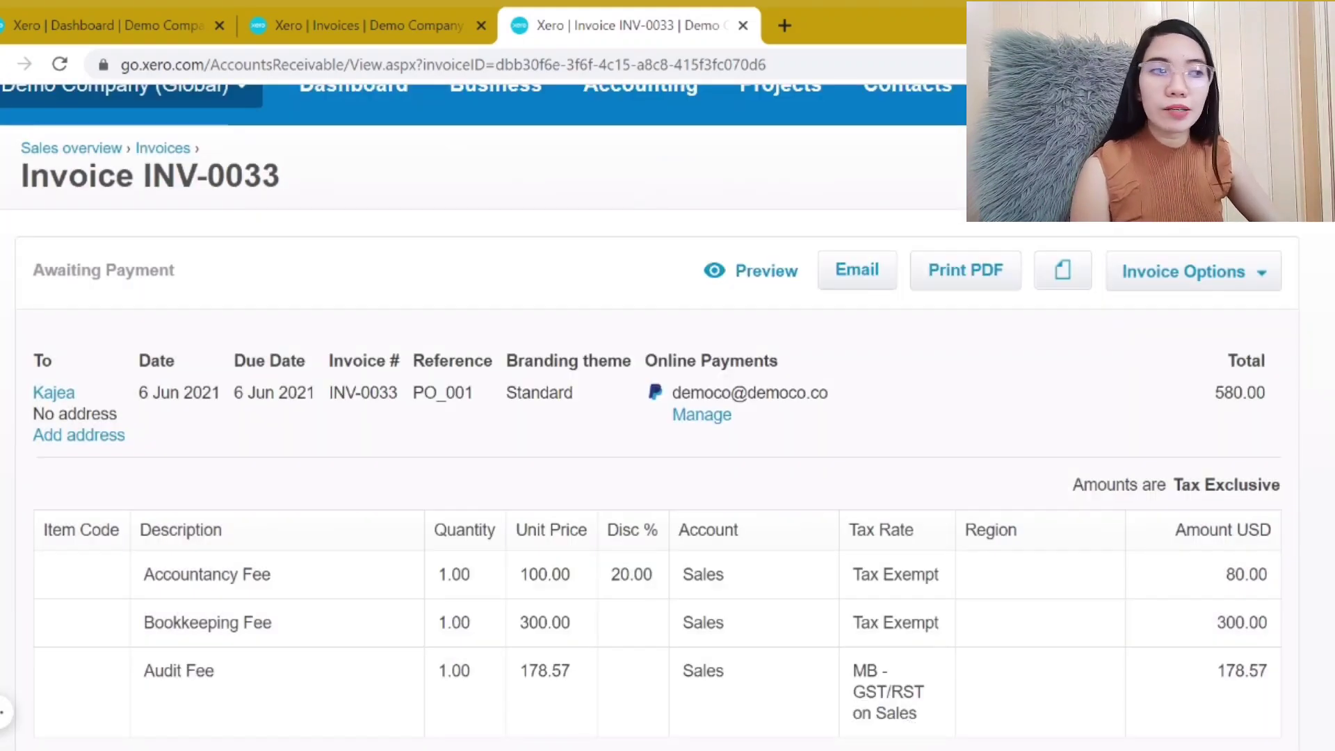
Download the approved invoice as a PDF, leaving its sent status as-is
left_click(959, 275)
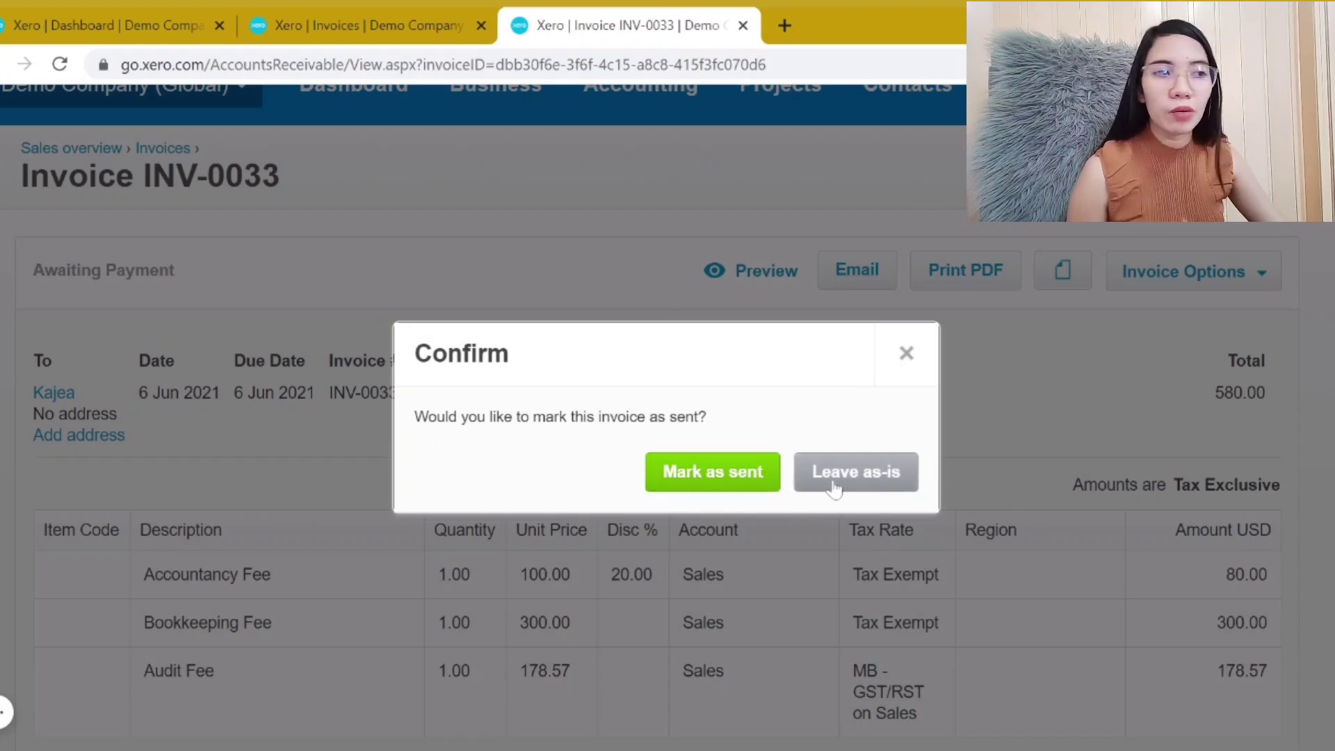
left_click(878, 475)
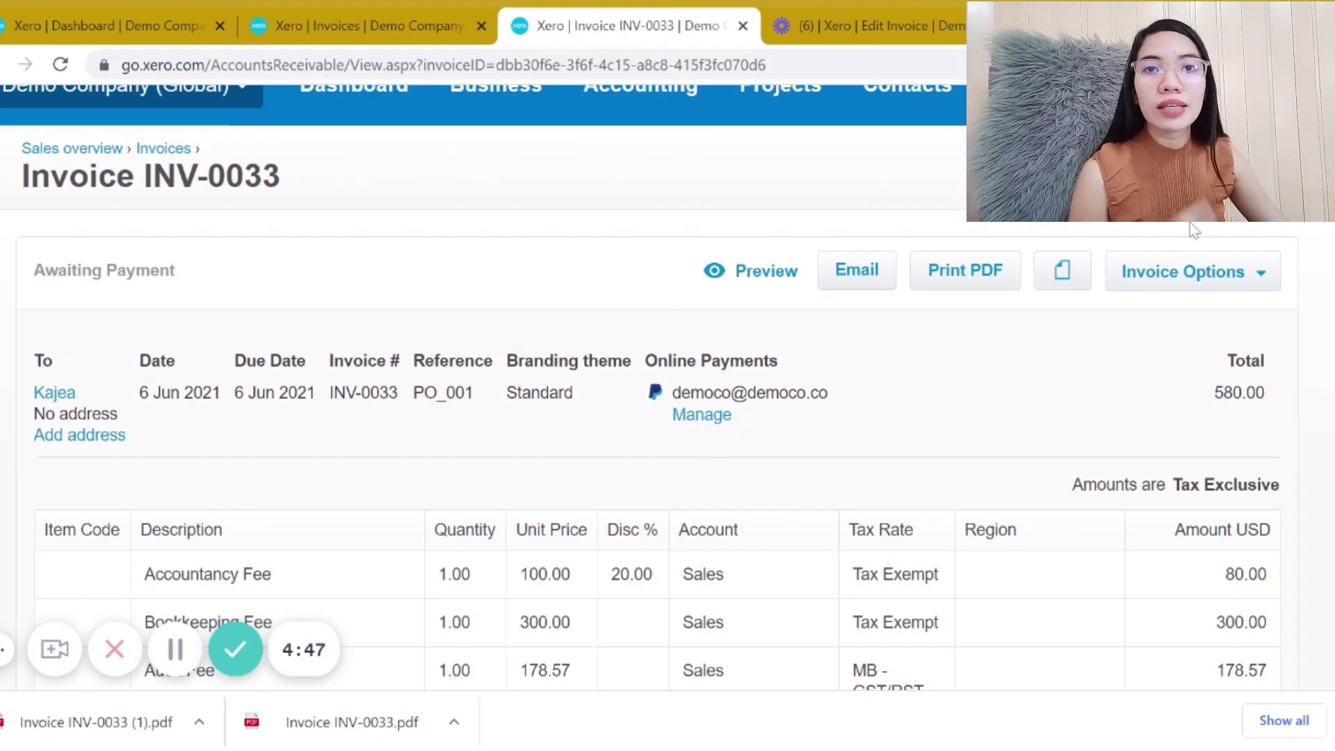
Review the invoice's file attachment choices and the further actions available for it, such as void, copy, edit and credit note
left_click(1074, 290)
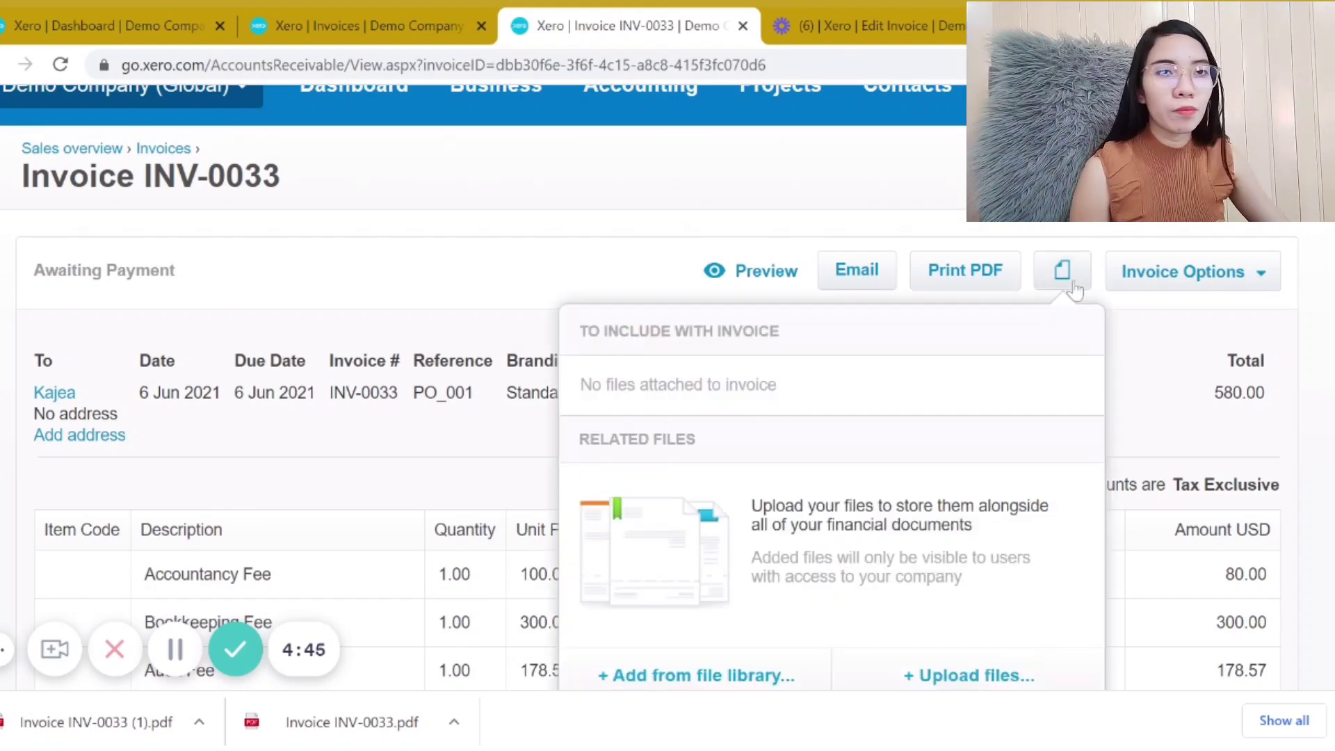
scroll(1030, 351, "down", 2)
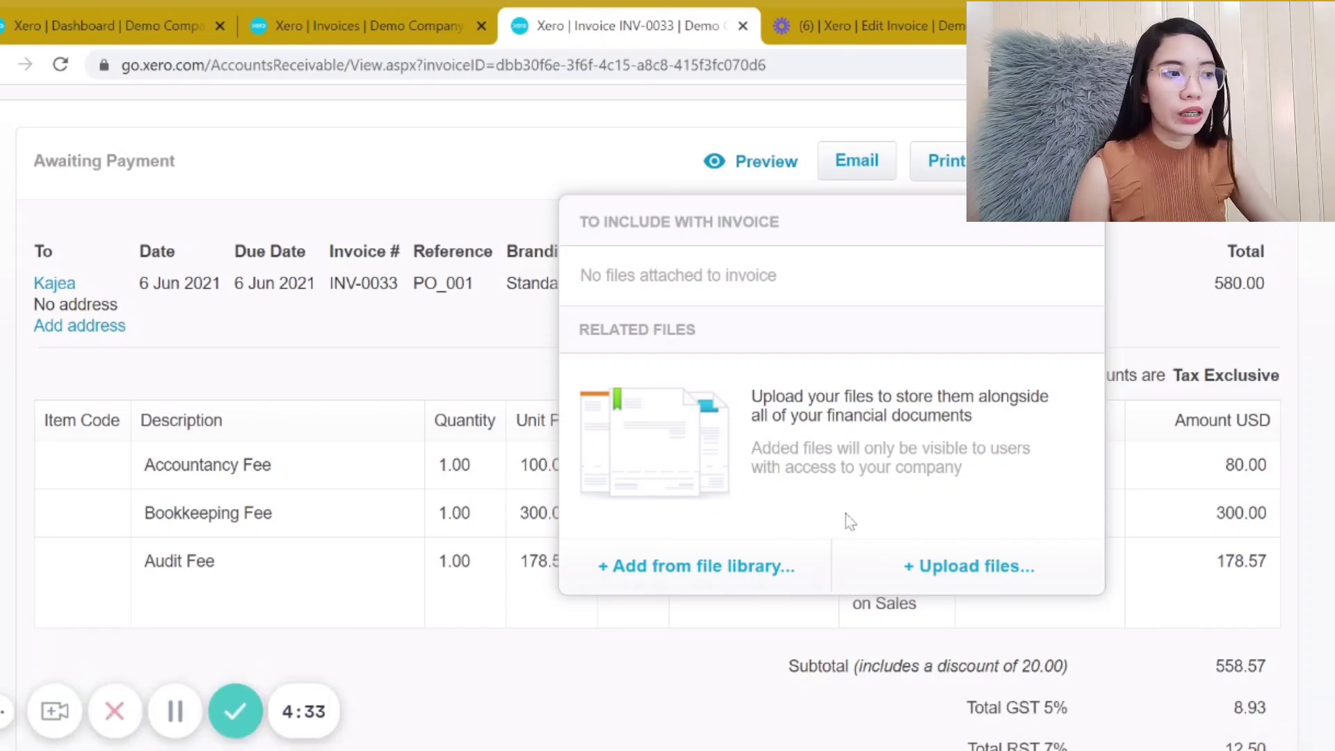
left_click(19, 726)
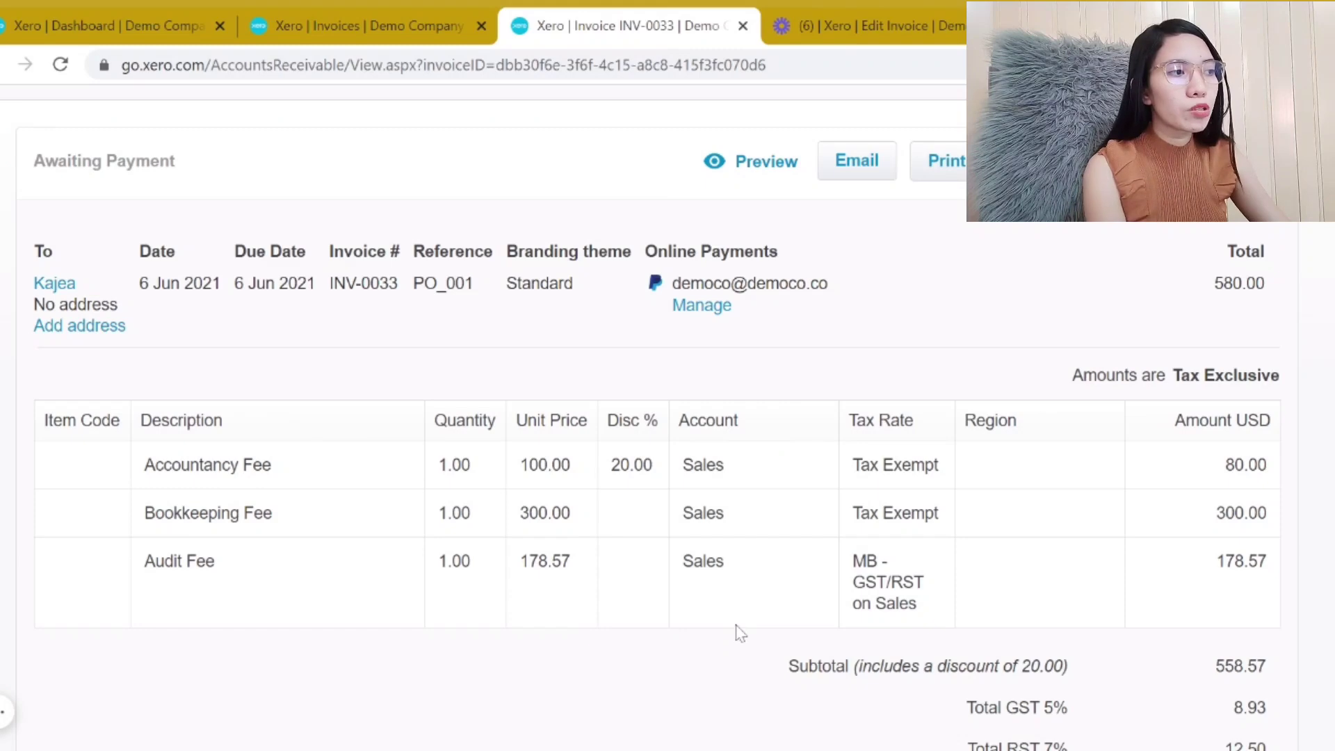
left_click(1123, 160)
scroll(1213, 262, "up", 3)
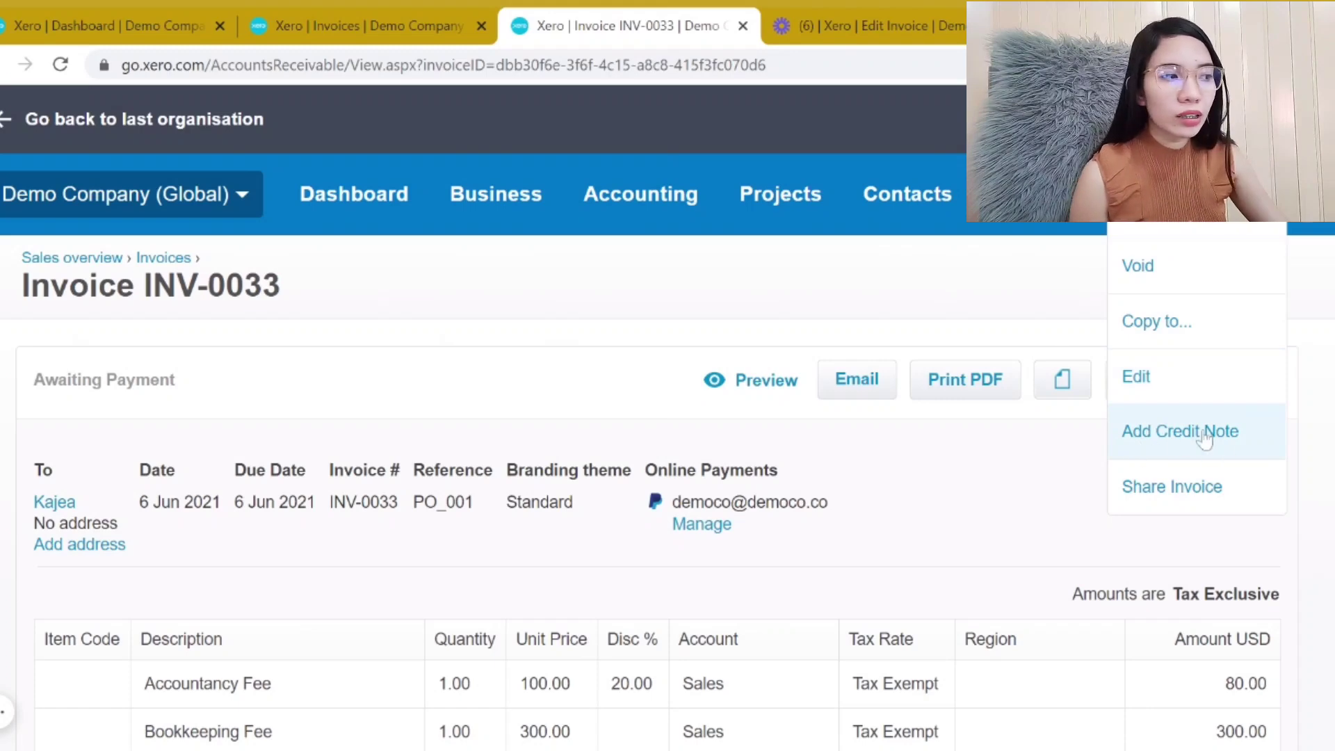
left_click(988, 492)
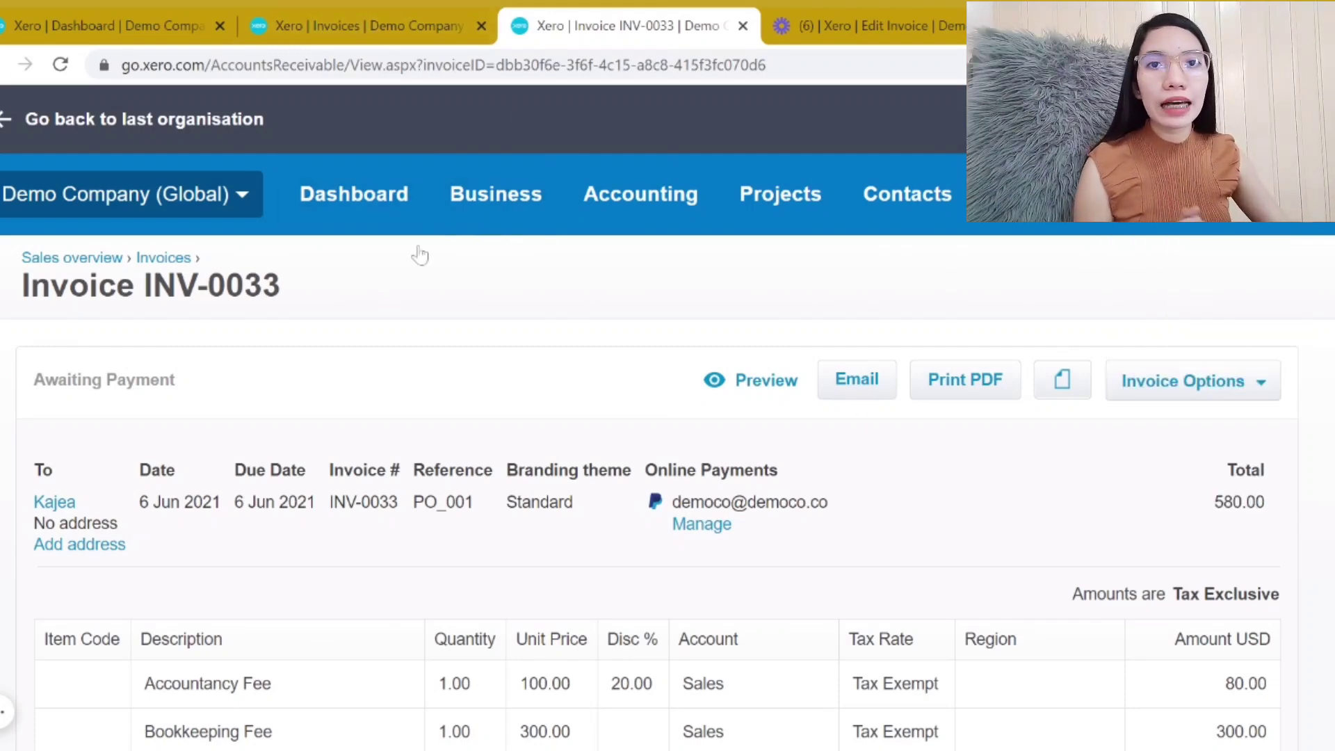
Return to the invoice list, look through all invoices and their statuses, and view the drafts
left_click(324, 17)
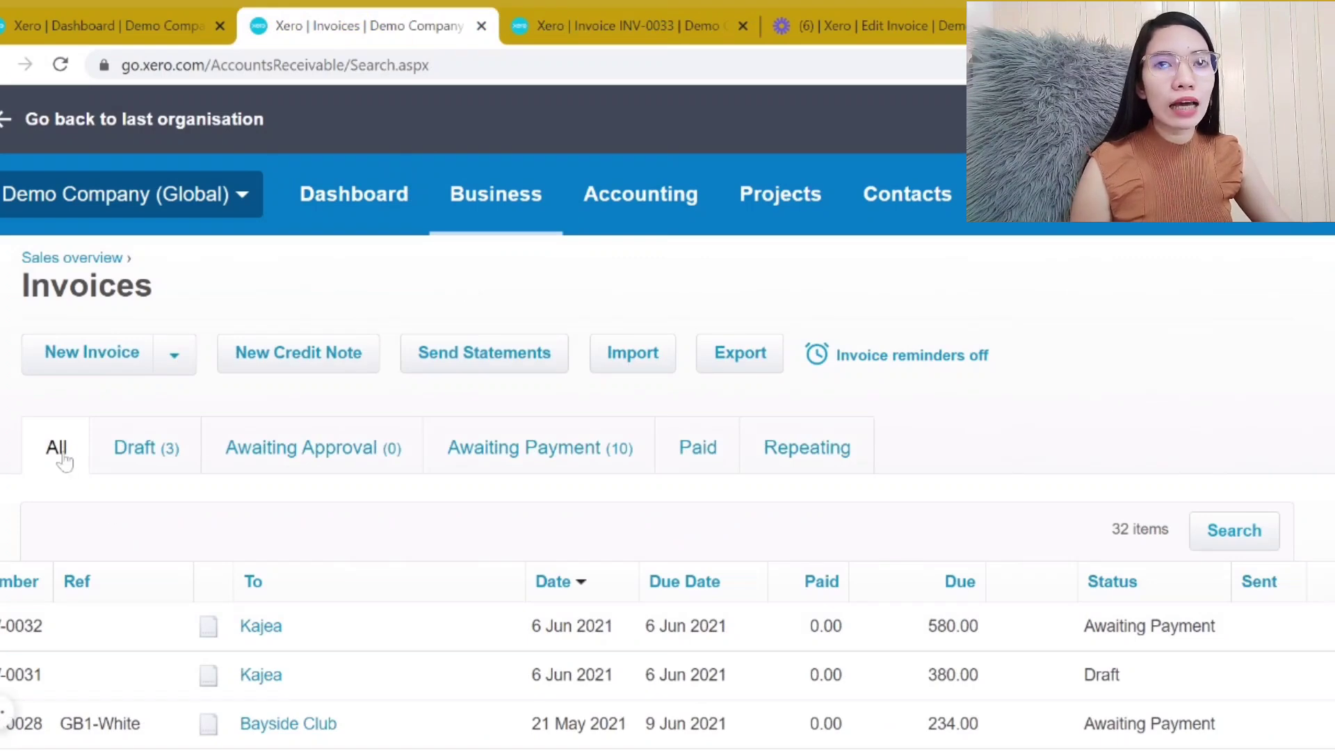
scroll(63, 459, "down", 3)
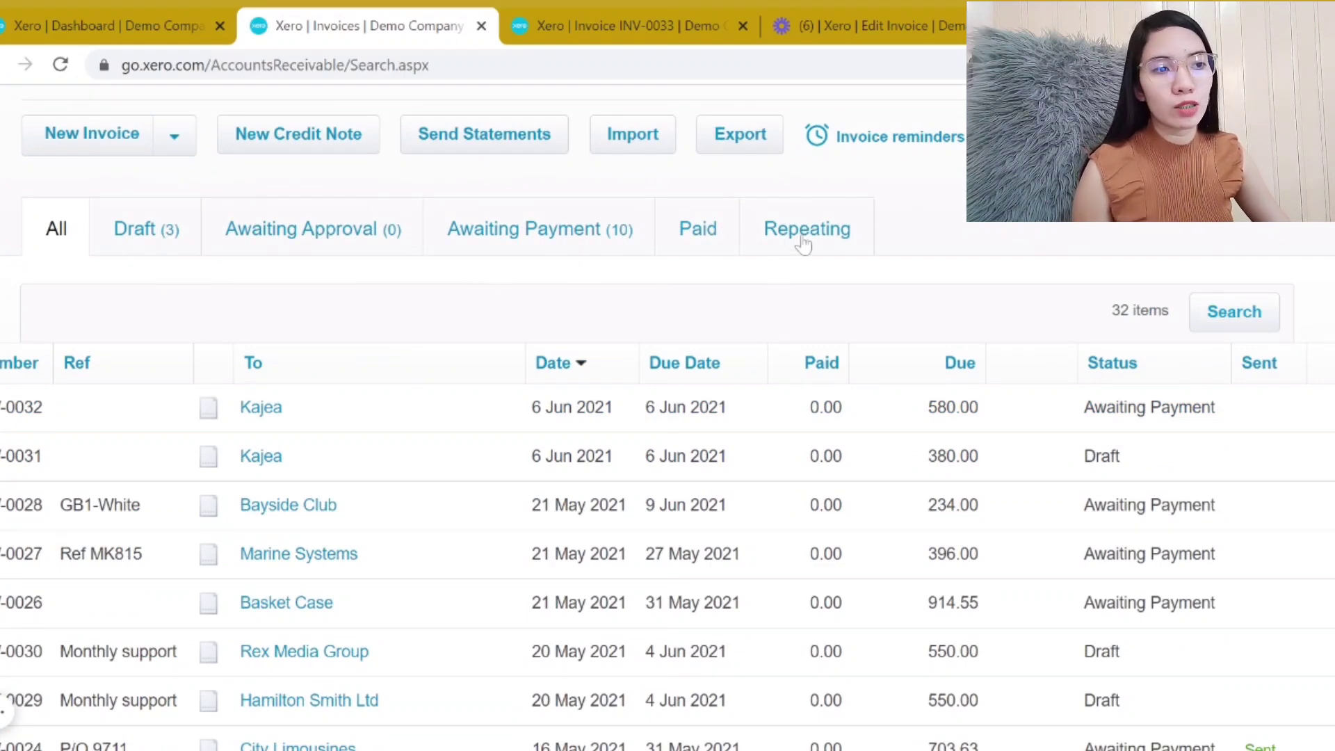
scroll(49, 497, "down", 10)
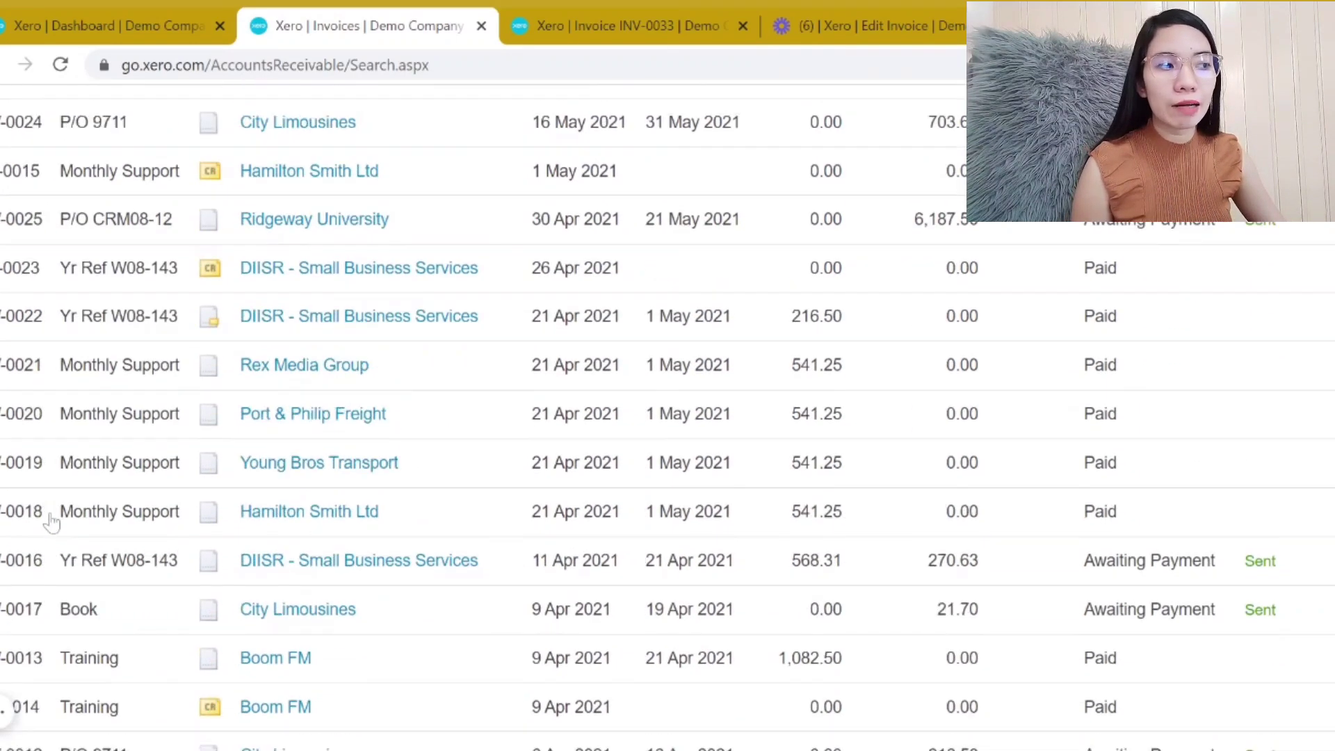
scroll(59, 511, "up", 13)
left_click(149, 453)
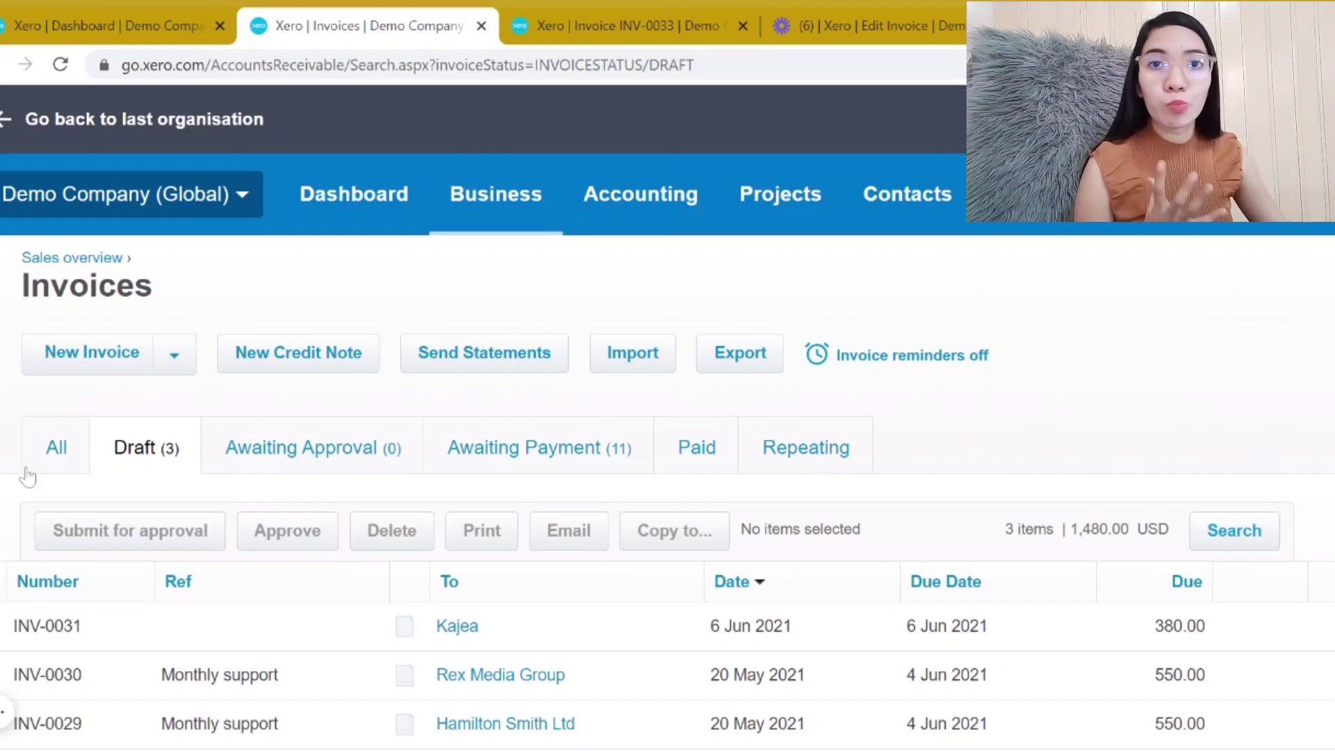
Show the search filters for all invoices, review the date types, and set both the start and end date to 6 Jun 2021
left_click(43, 447)
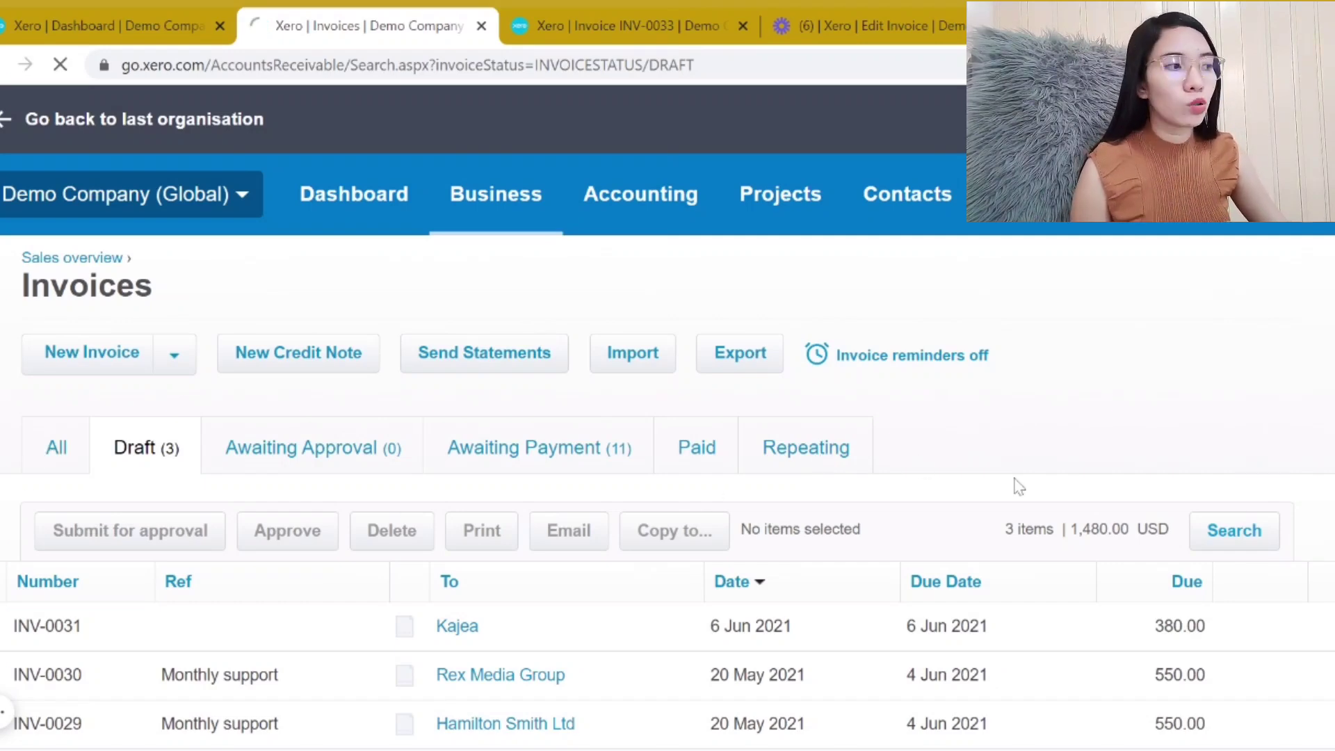
left_click(1243, 546)
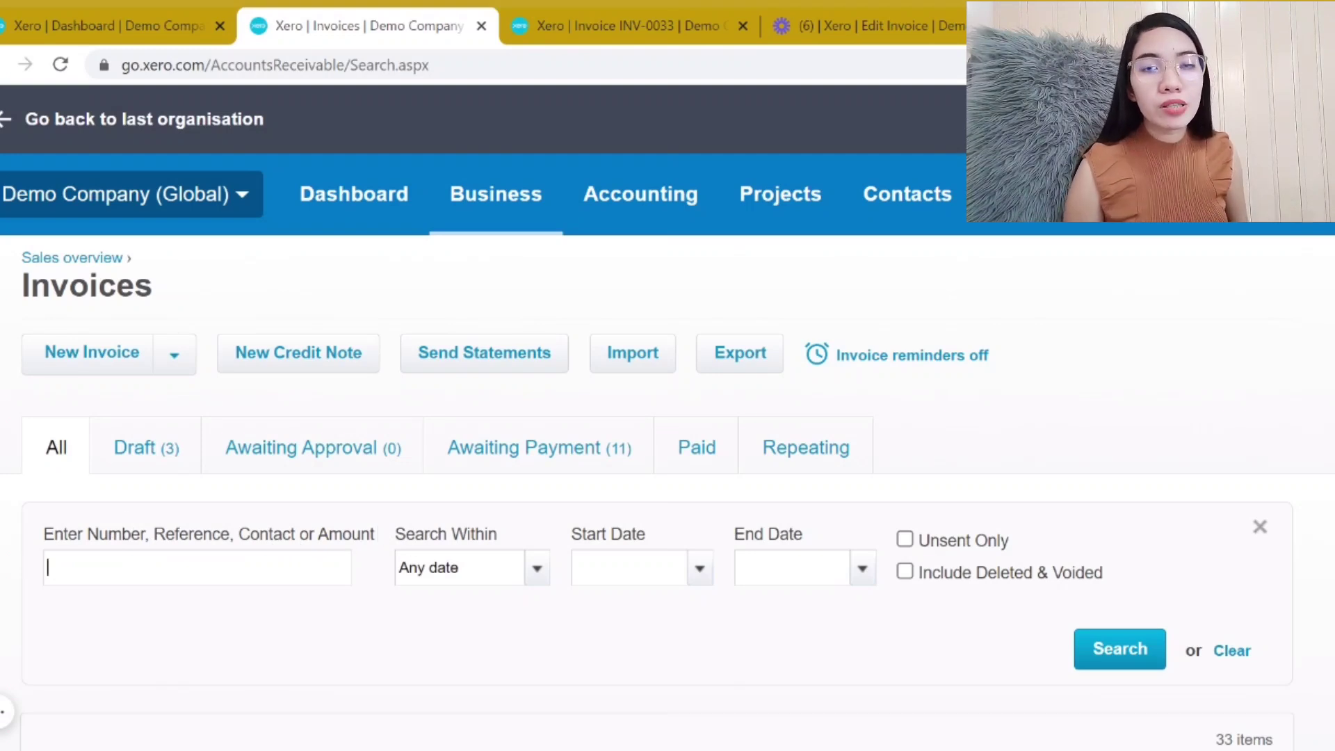
left_click(537, 568)
scroll(545, 584, "down", 2)
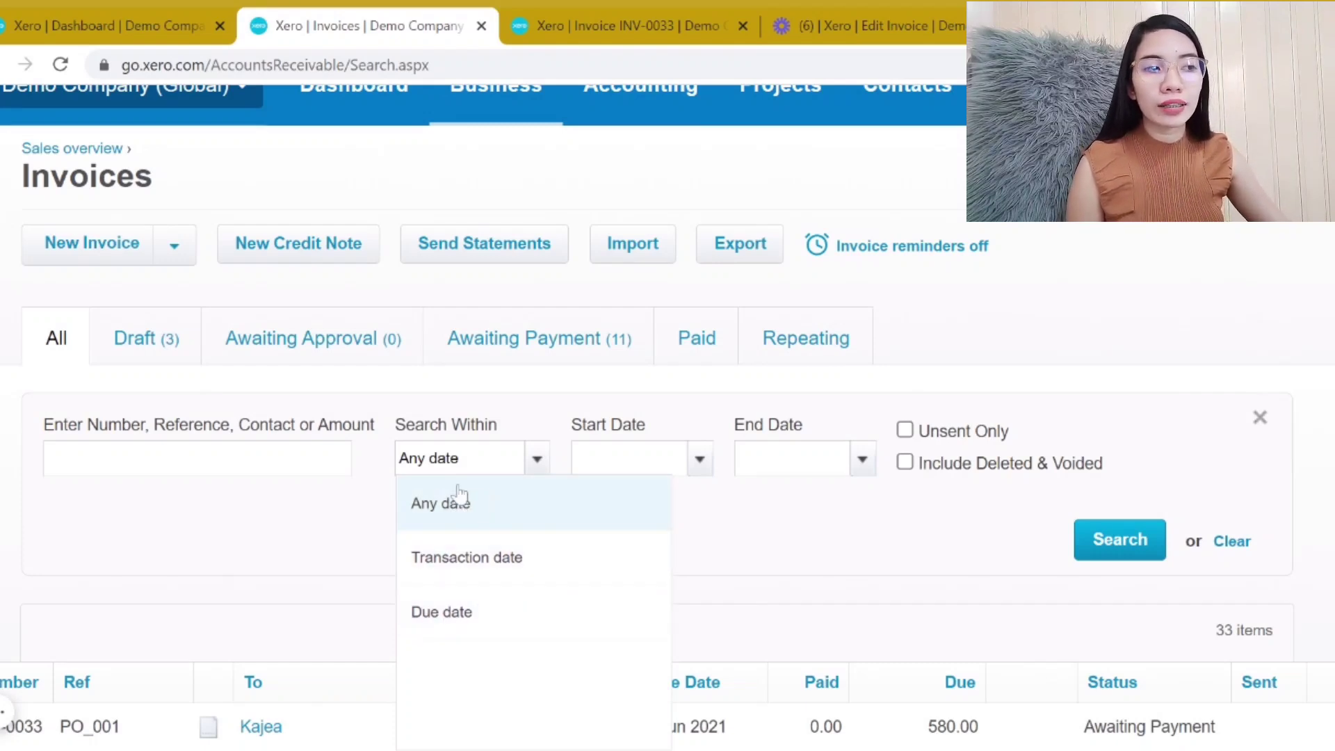
left_click(588, 461)
left_click(736, 466)
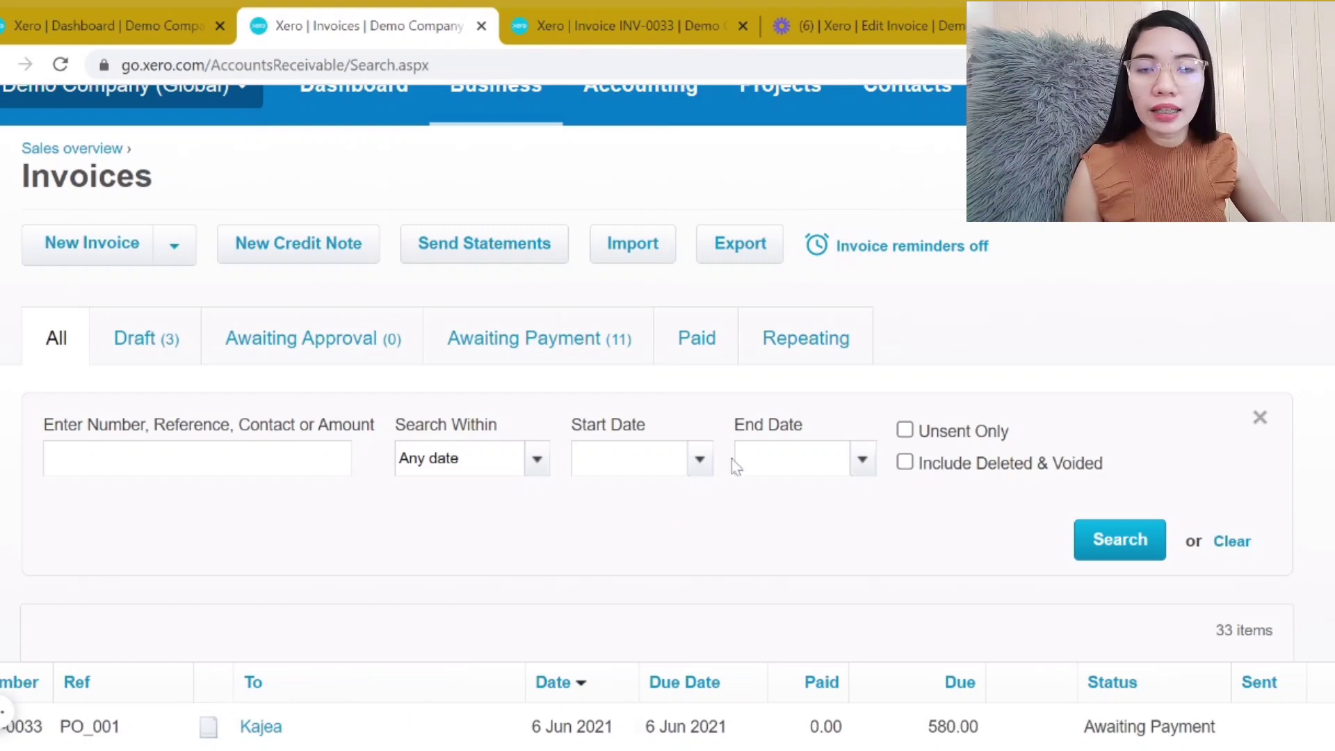
type("6")
key("Tab")
type("6")
key("Tab")
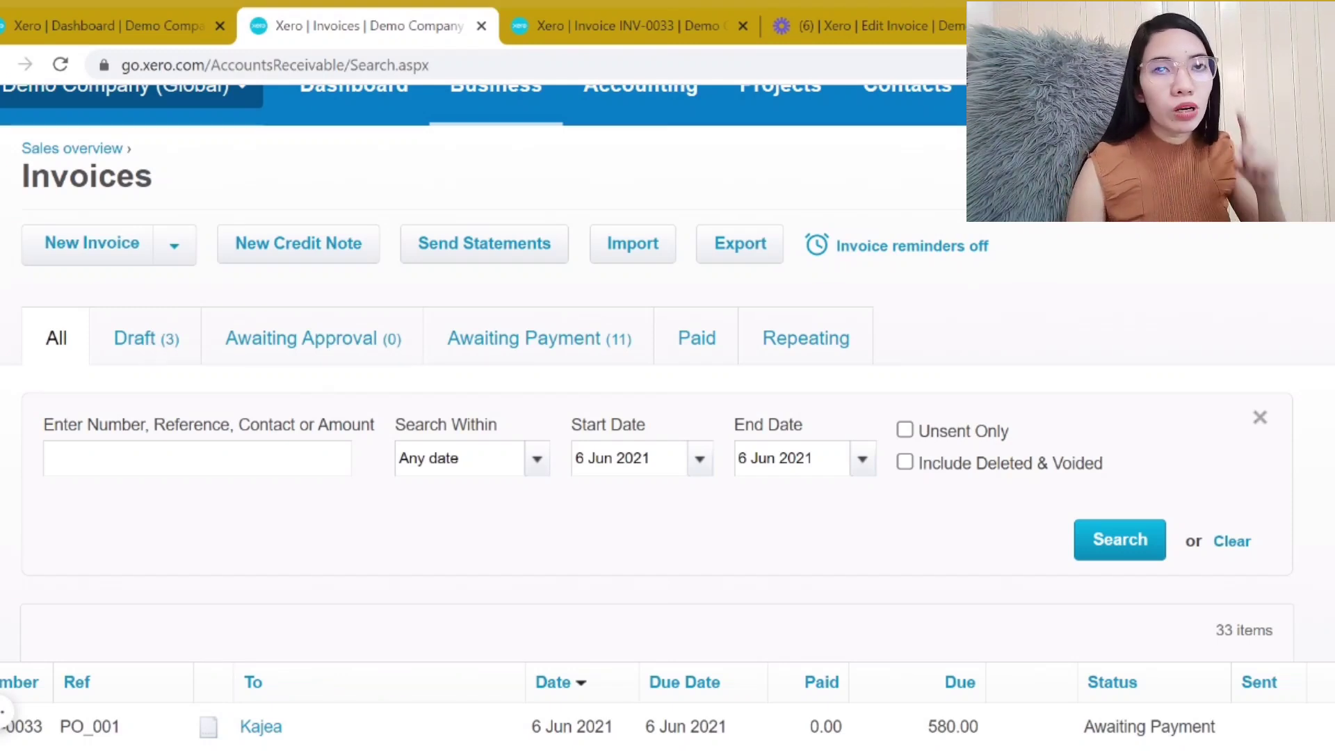
left_click(3, 720)
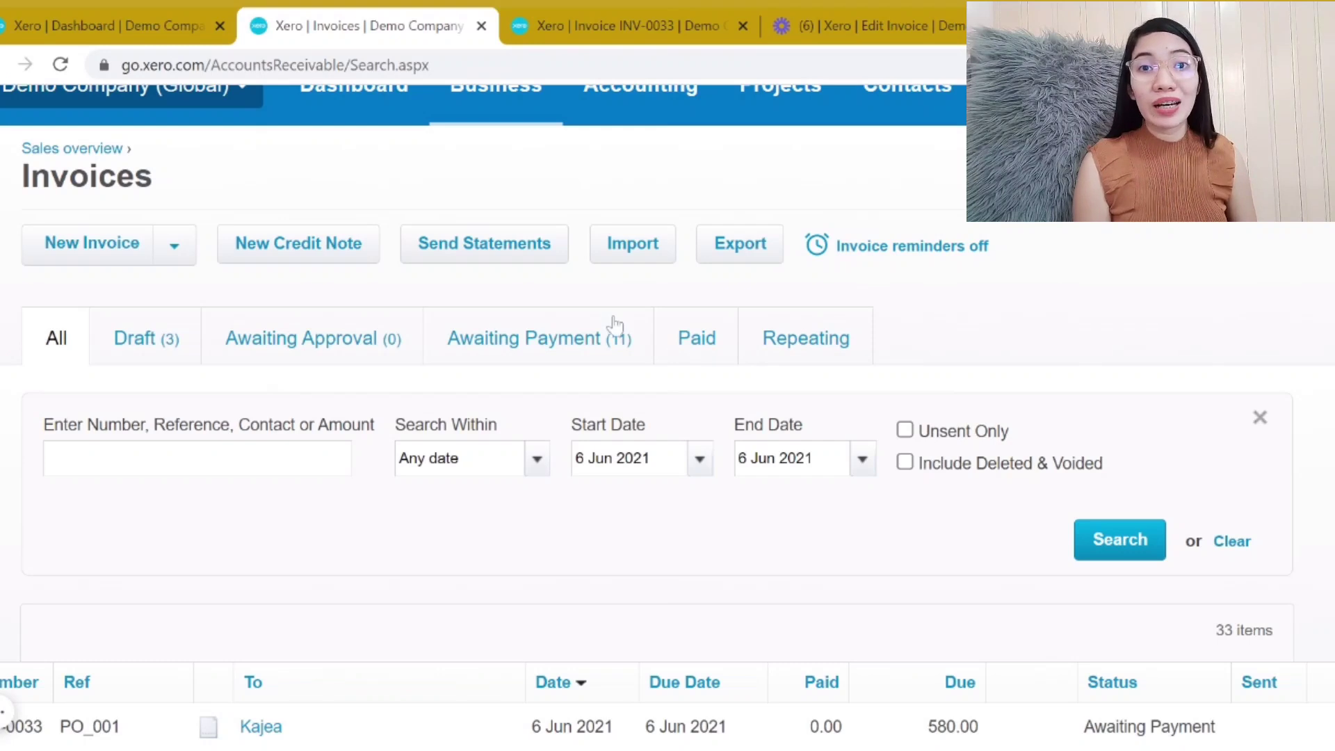
Open a new credit note in a separate tab and examine its fields, line item table and saving options
middle_click(422, 256)
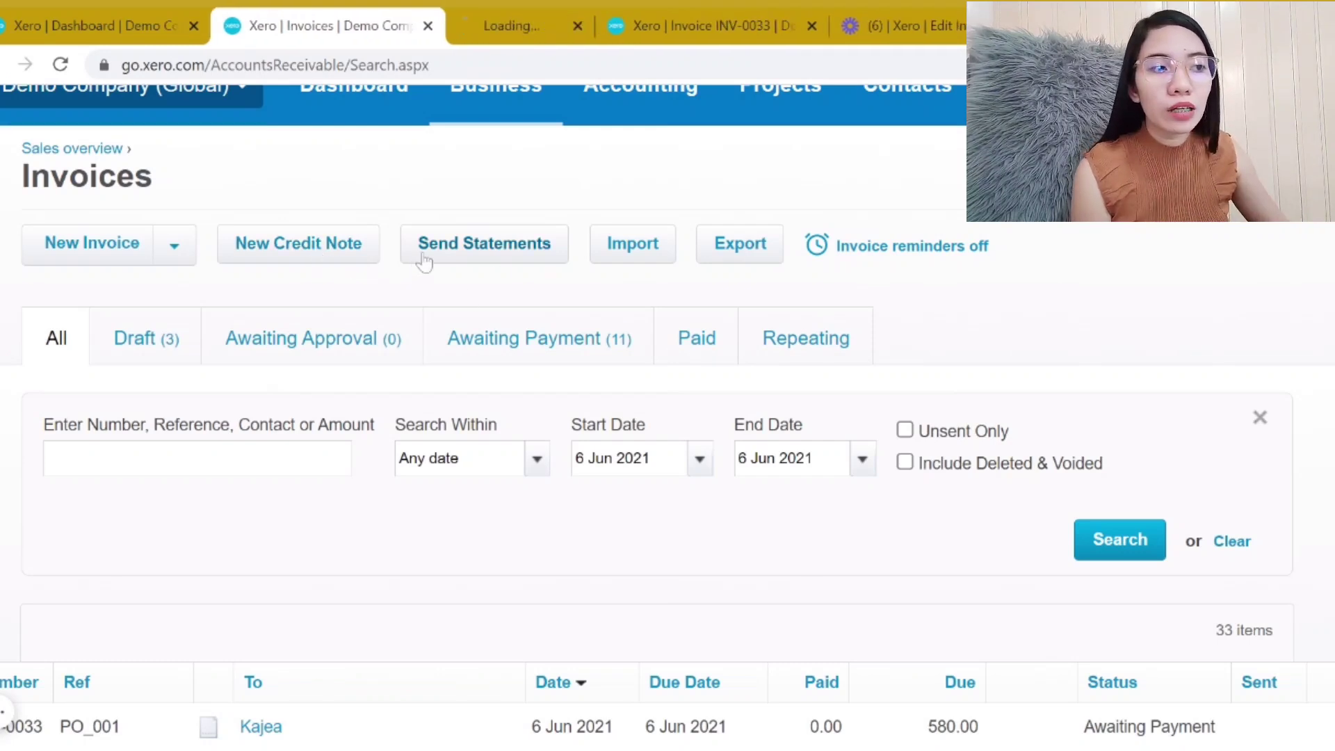
left_click(507, 26)
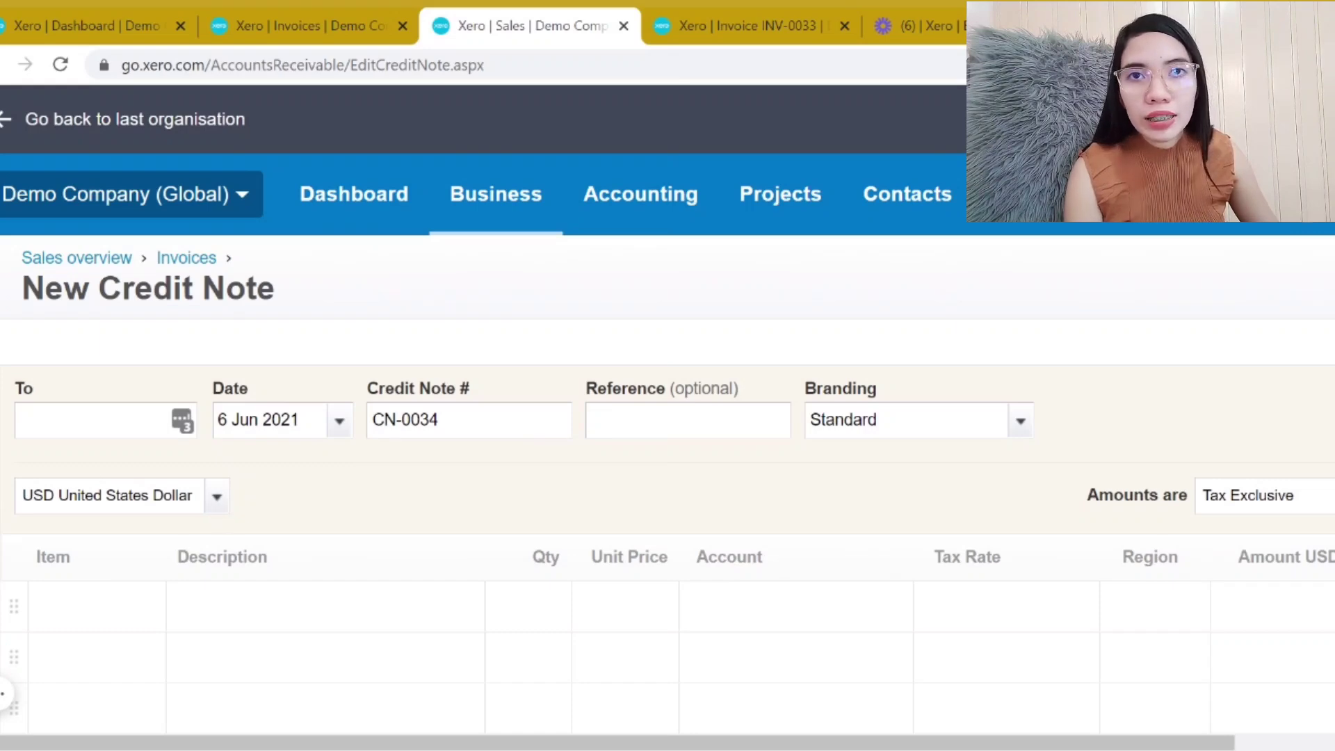
scroll(128, 468, "down", 3)
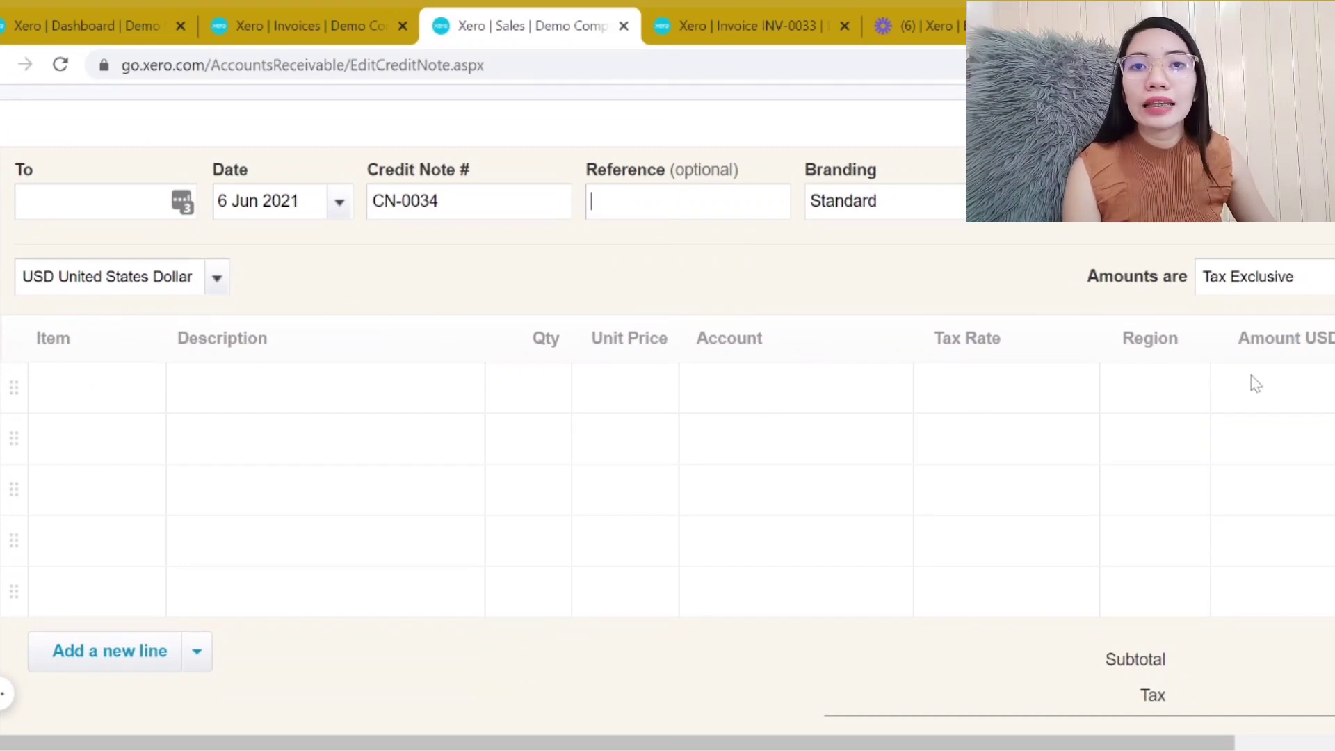
scroll(1305, 395, "down", 1)
scroll(1304, 393, "down", 1)
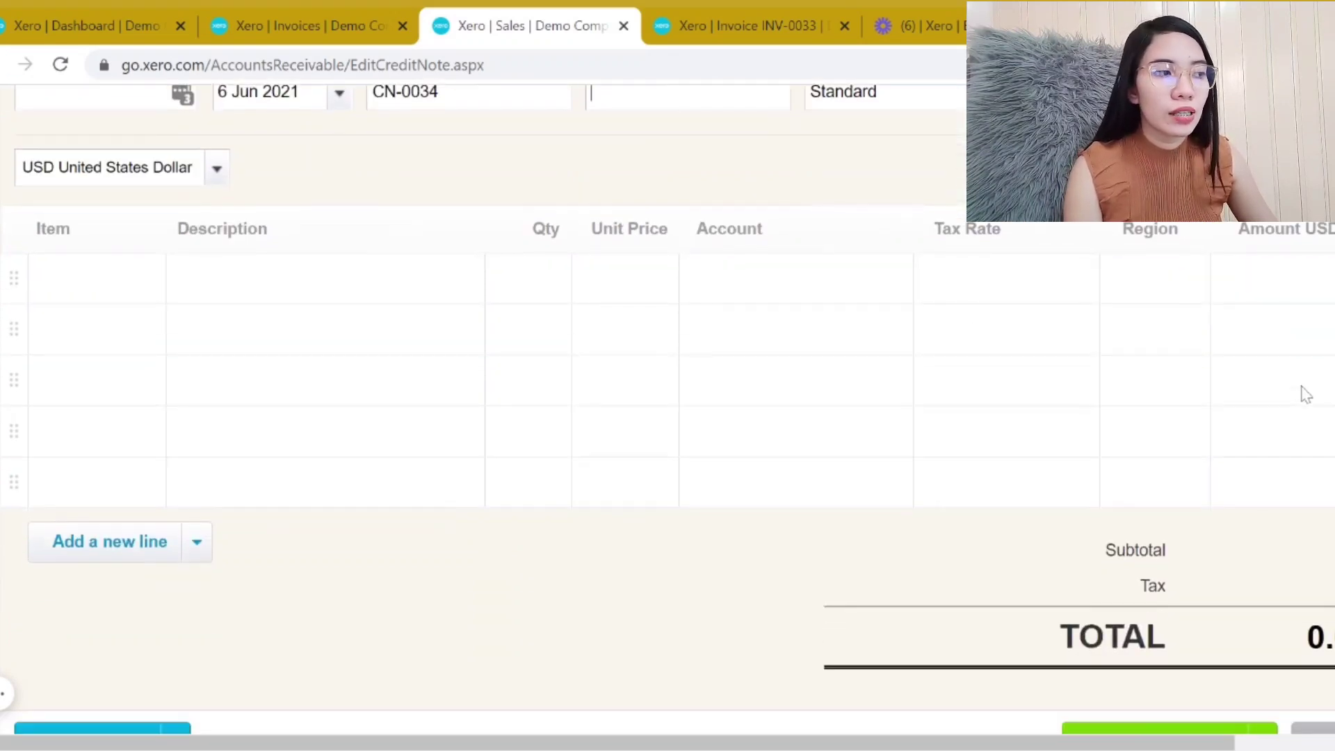
scroll(1301, 395, "down", 1)
scroll(1298, 393, "down", 2)
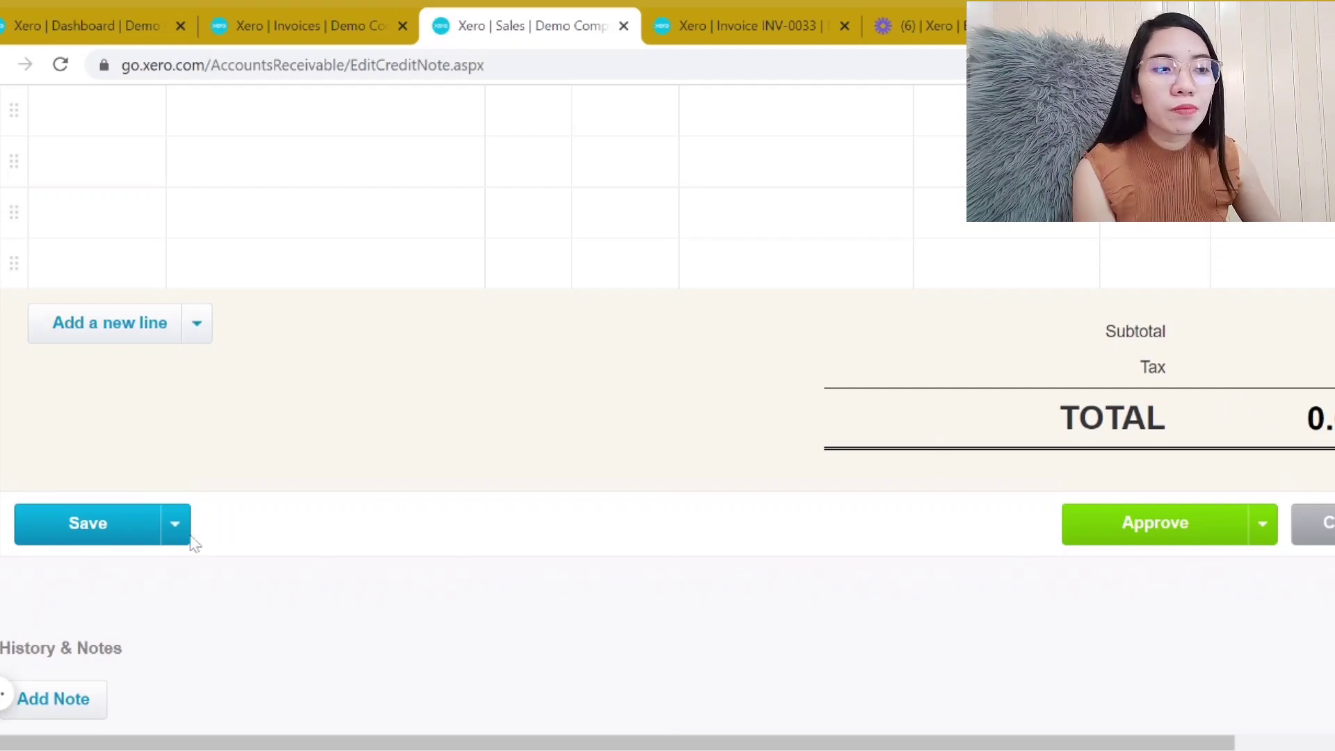
left_click(176, 535)
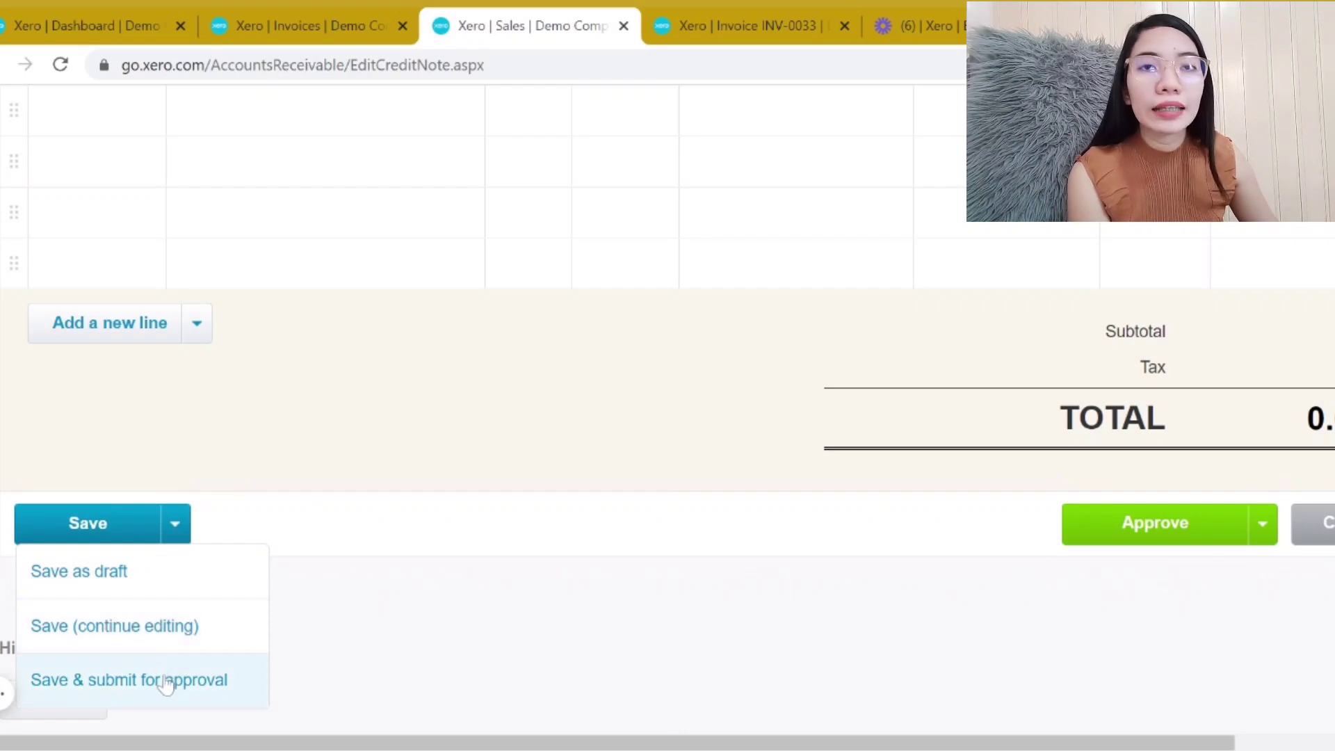
scroll(173, 678, "down", 1)
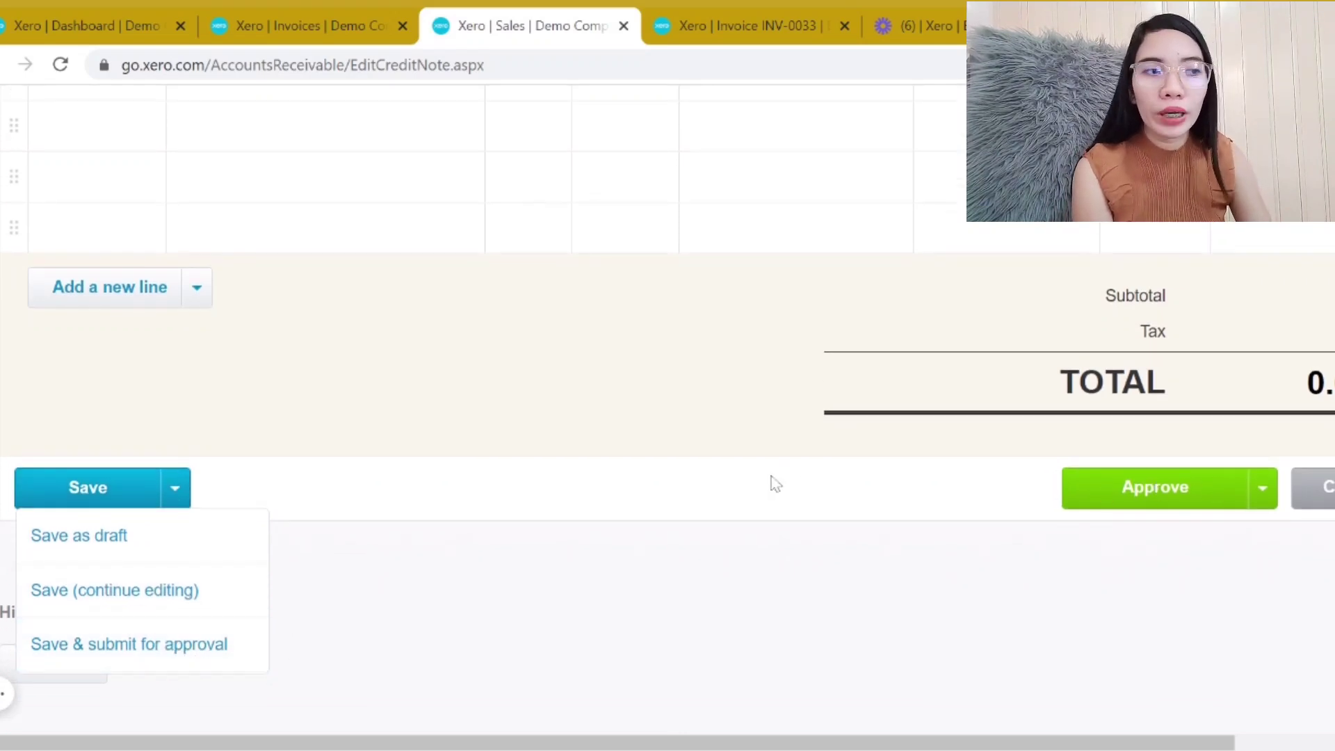
scroll(769, 483, "up", 6)
Open the invoice import page from the invoice list in a separate tab and read its template, file and tax instructions
left_click(302, 21)
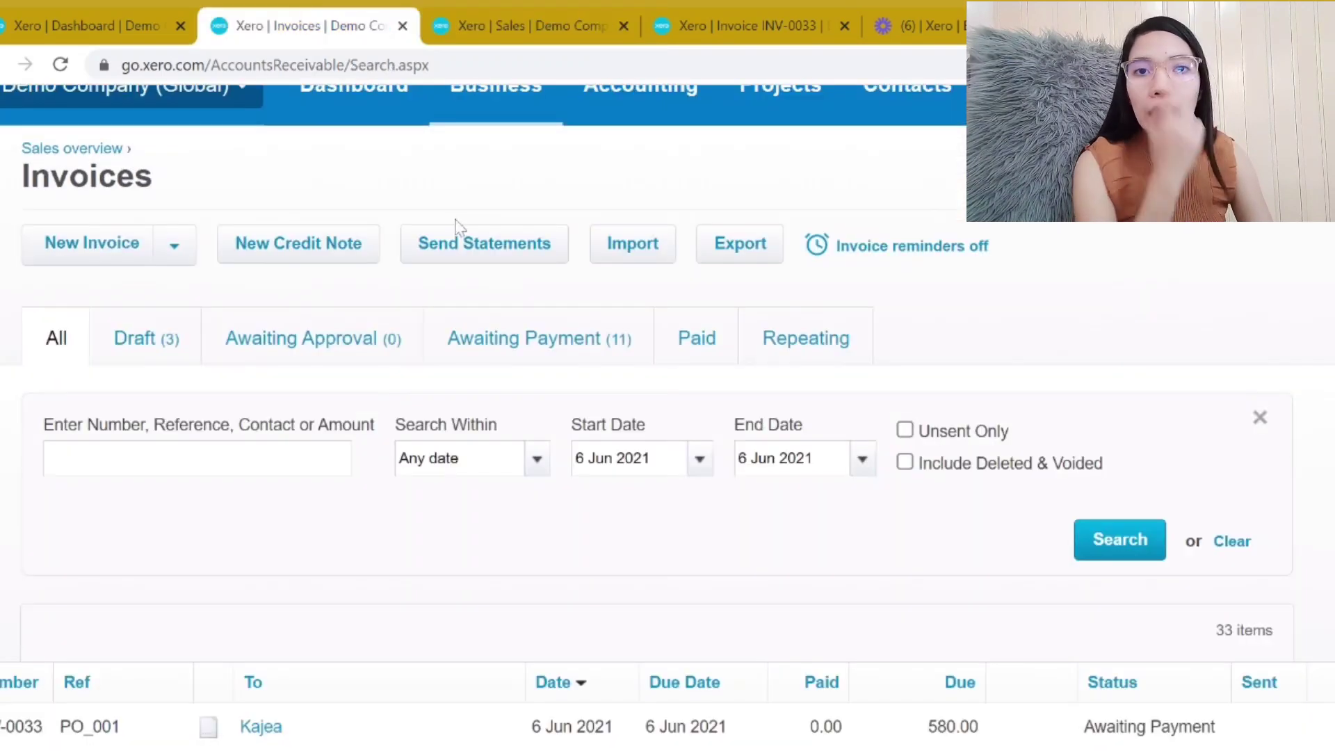
middle_click(630, 255)
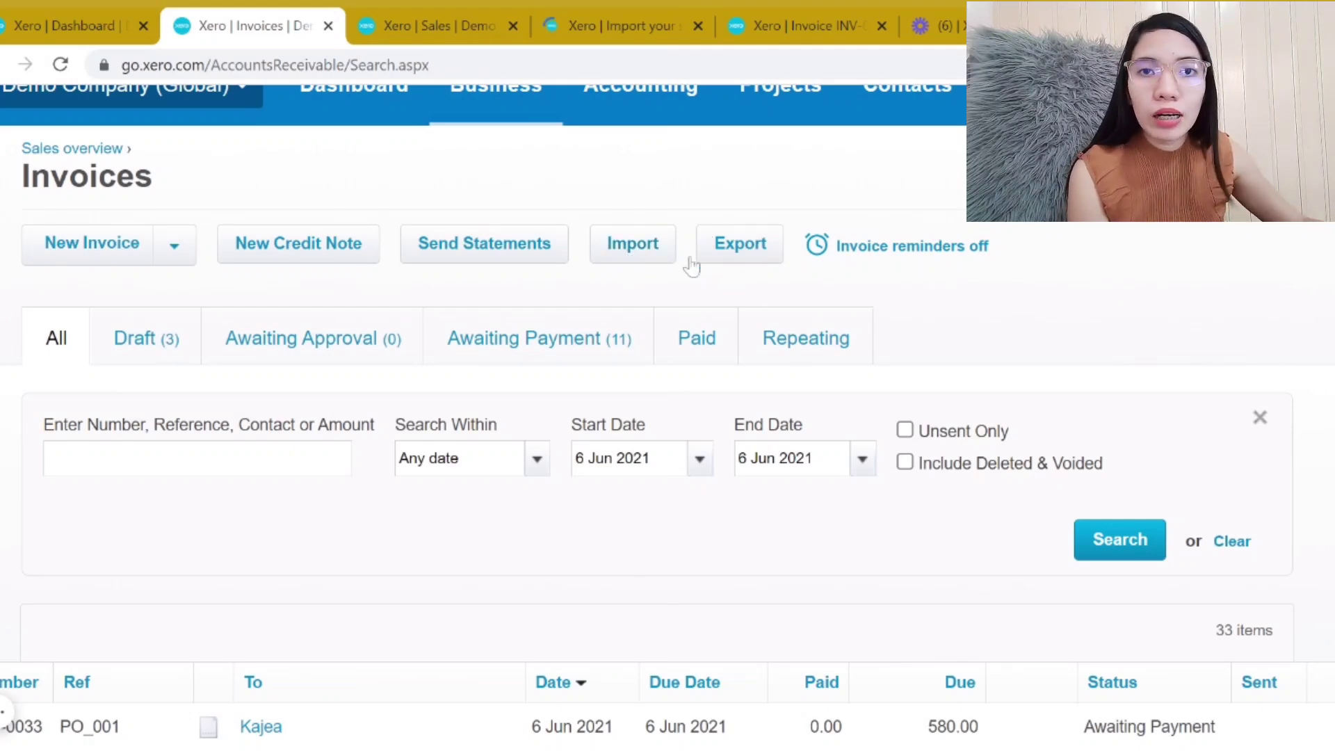
left_click(582, 14)
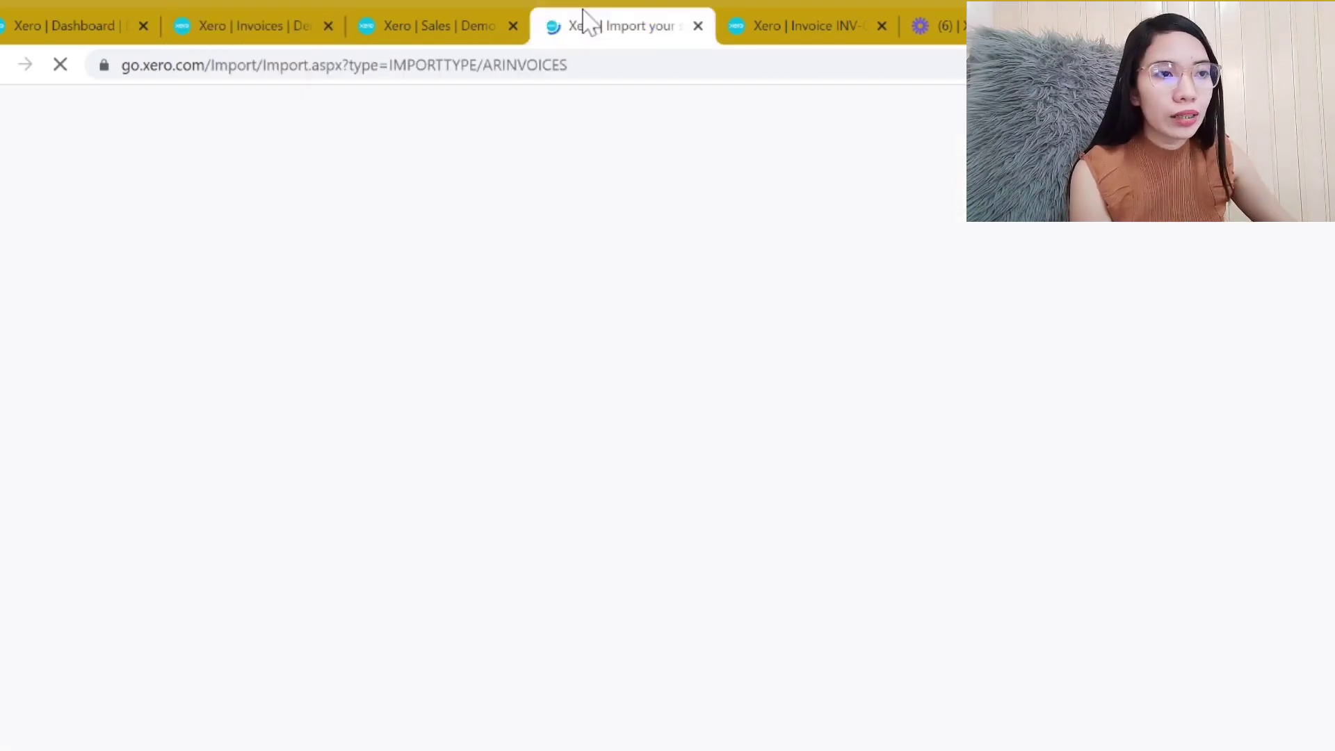
scroll(647, 291, "down", 3)
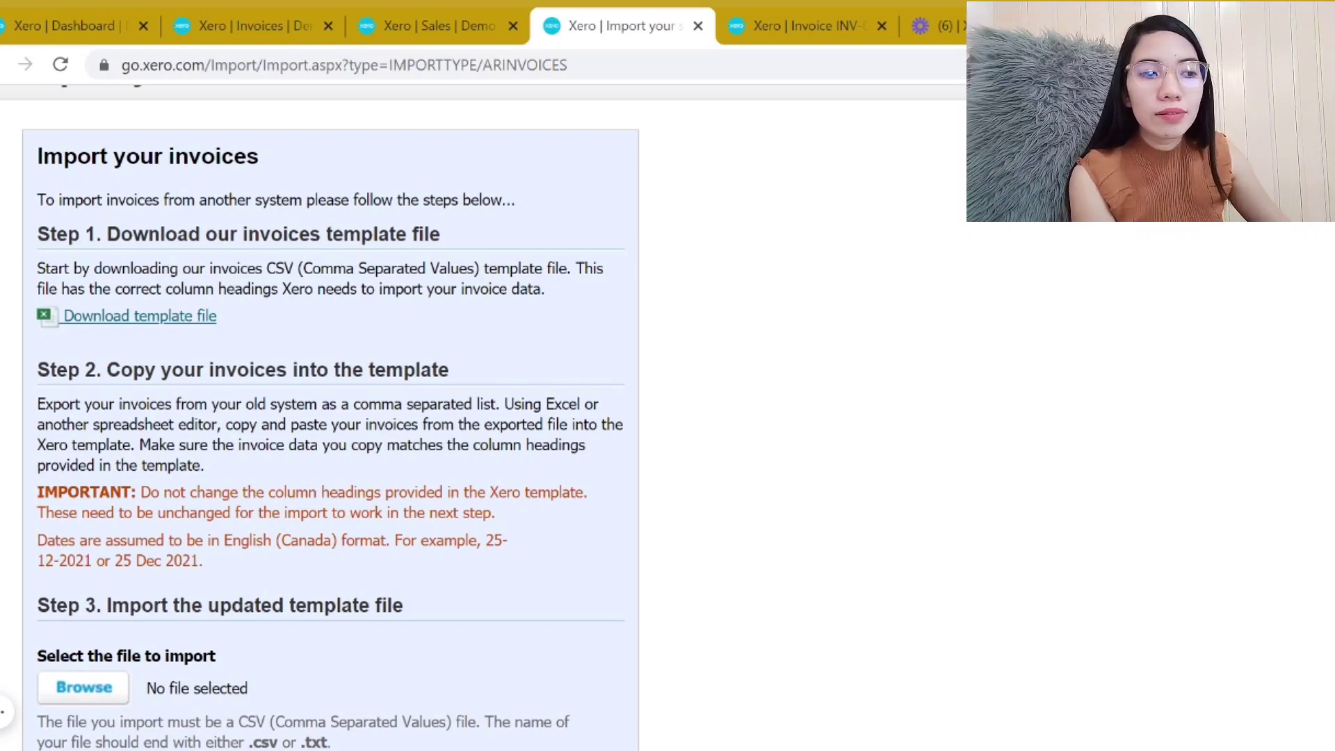
scroll(96, 705, "down", 5)
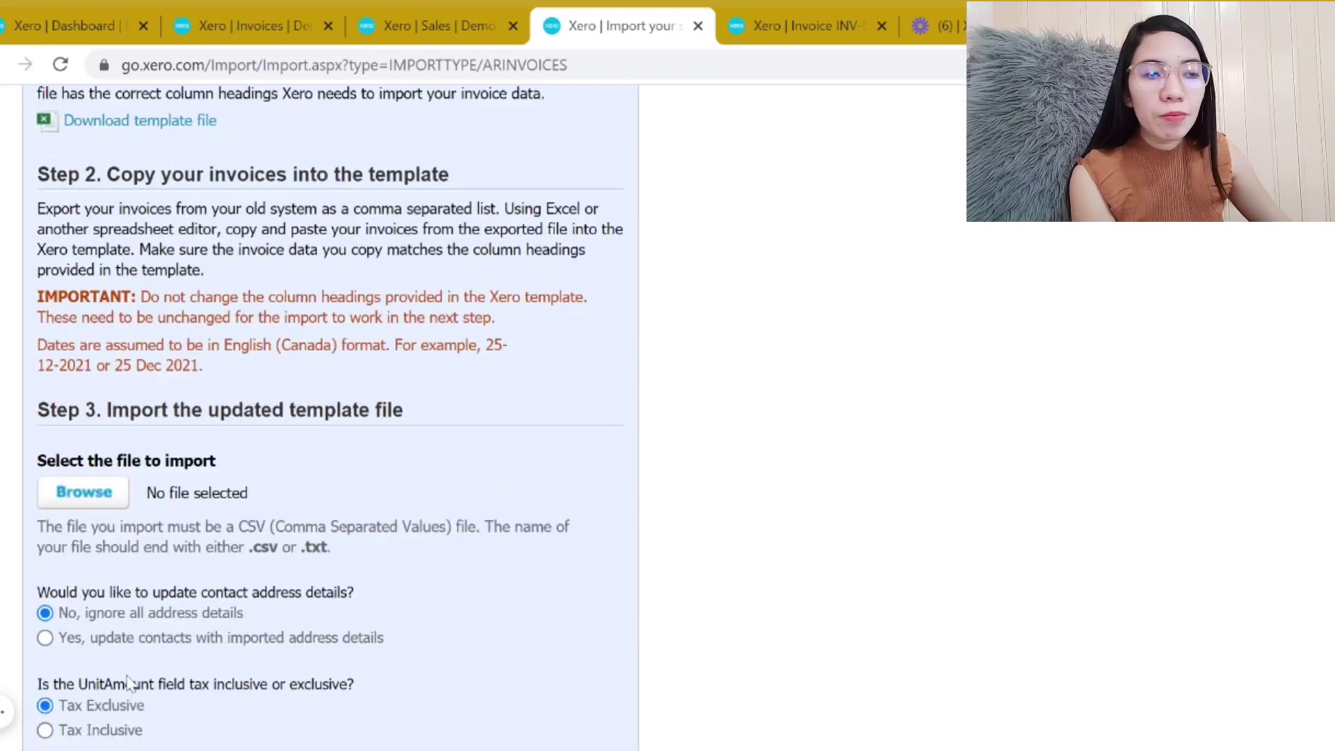